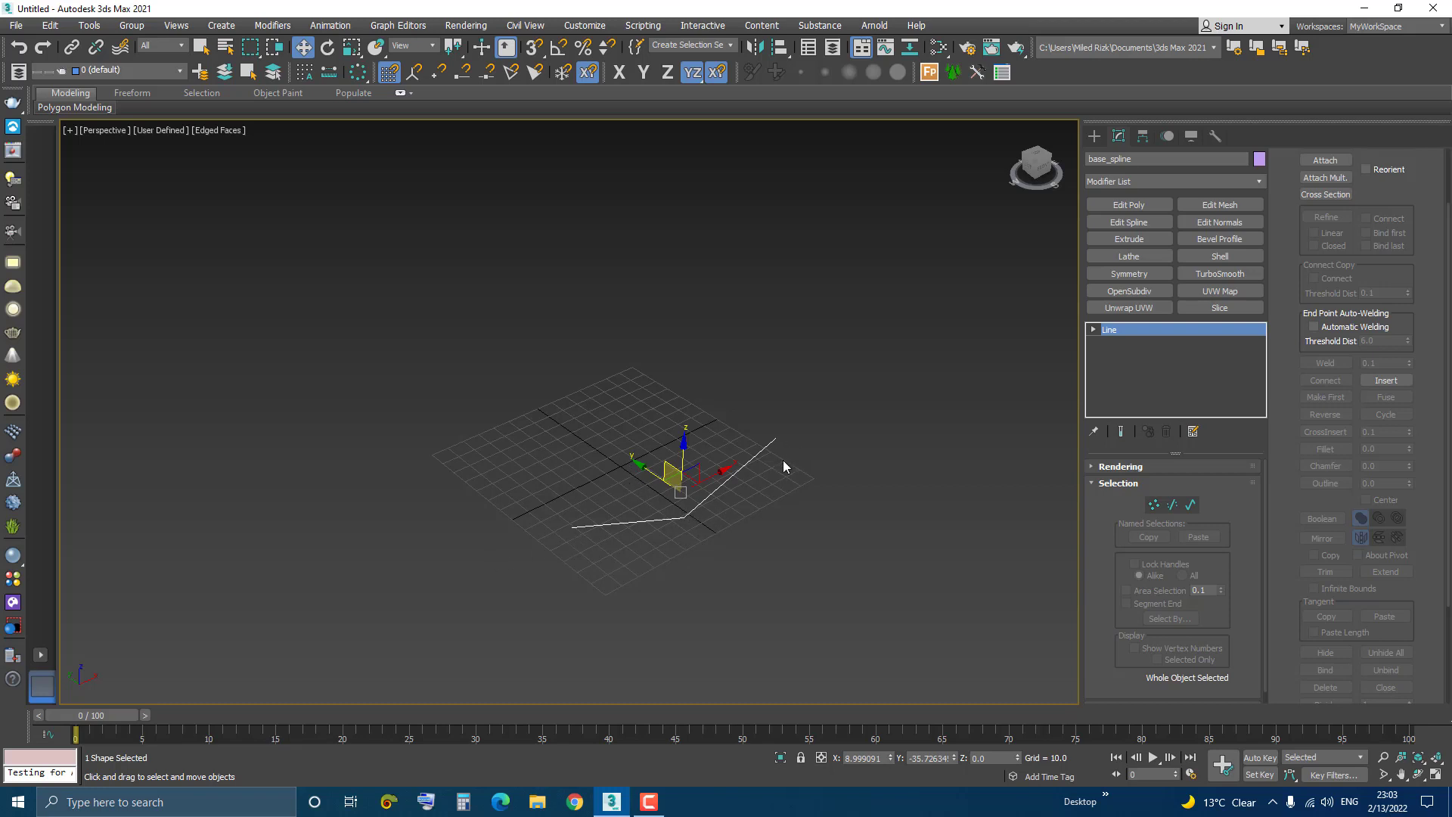
Copy the three-vertex spline straight up at Spline level, placing the duplicate at a height of about 103.
click(1191, 505)
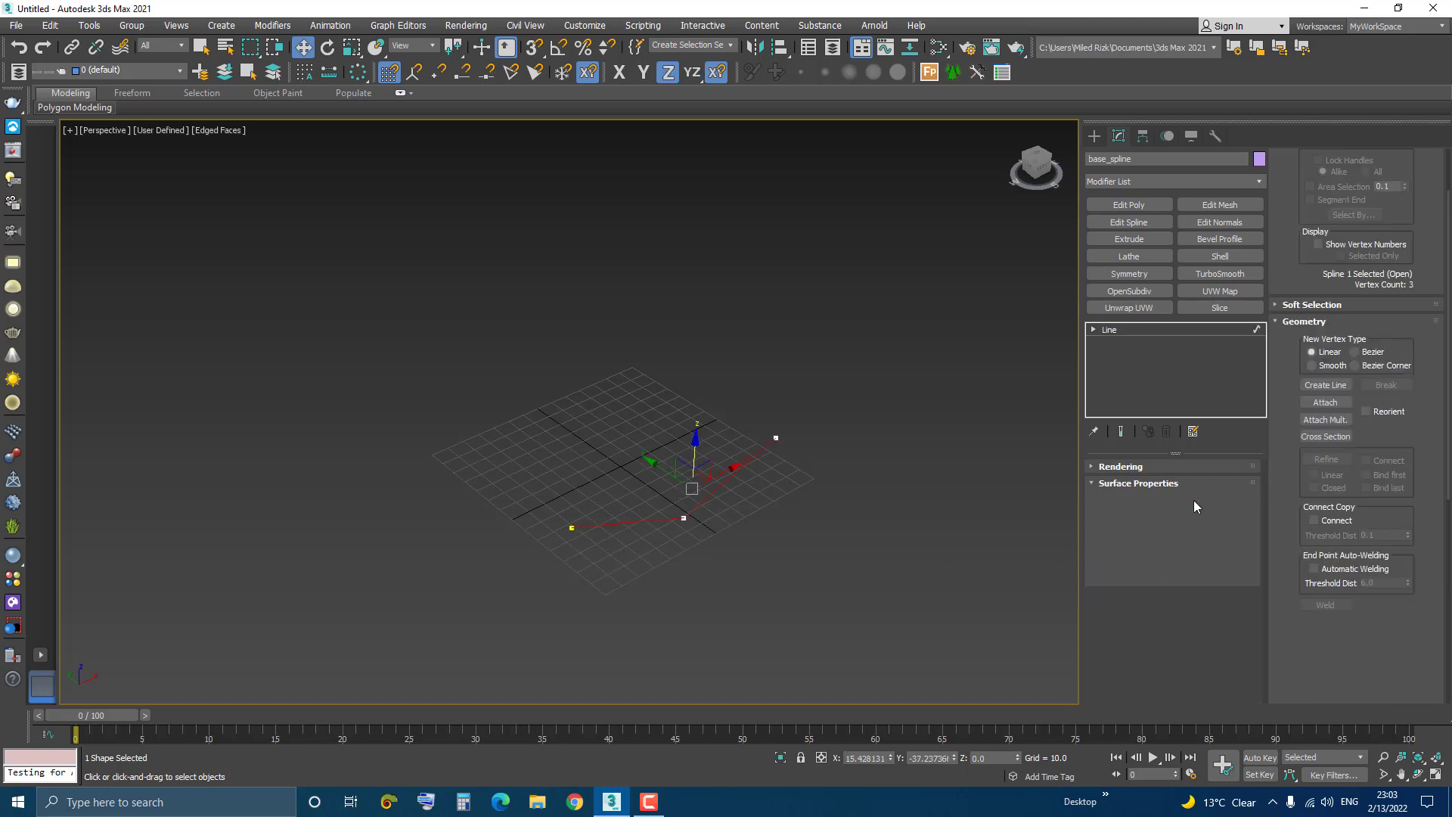
click(629, 538)
click(623, 524)
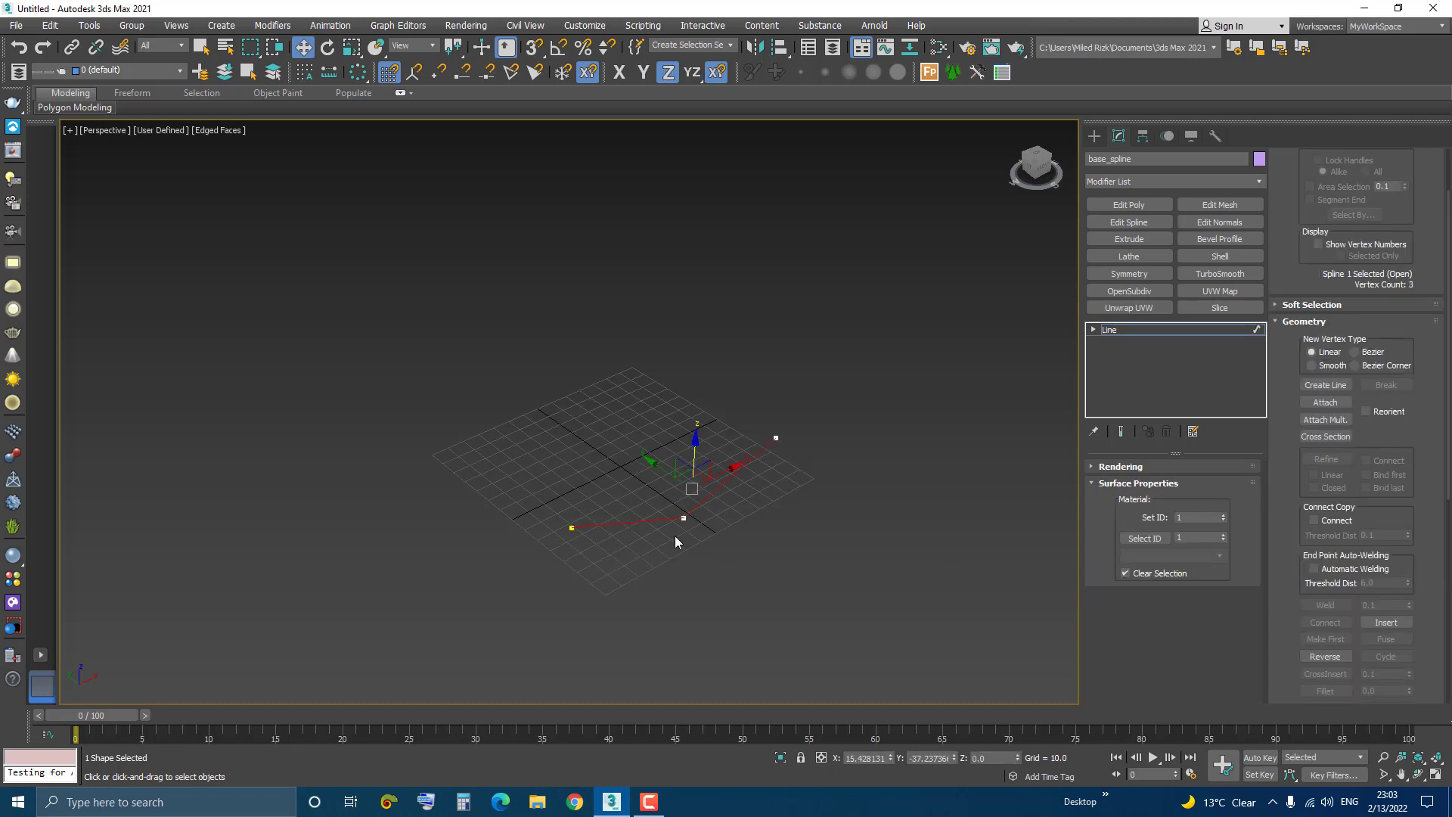
alt+middle_drag(674, 535, 666, 543)
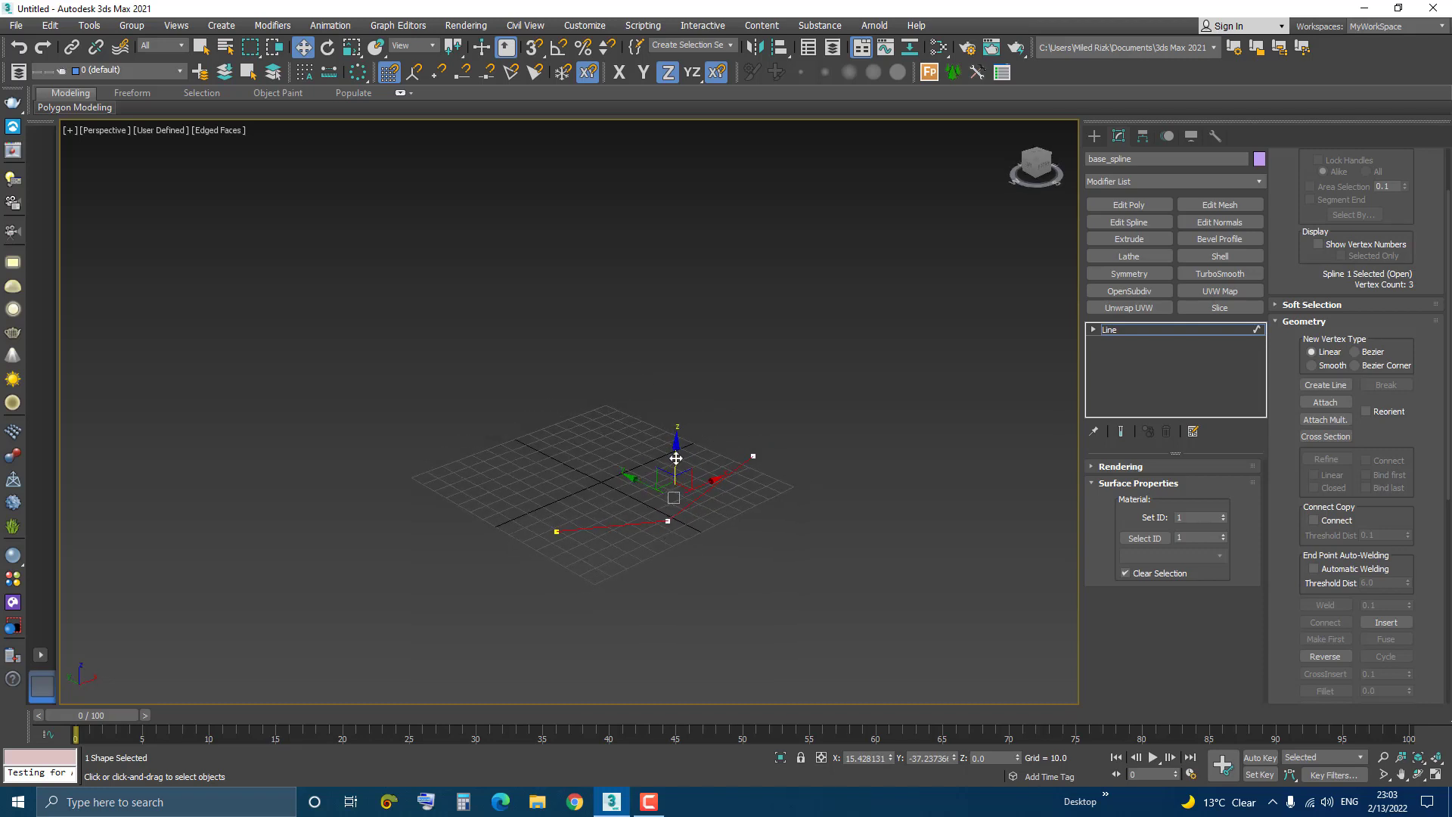
shift+drag(675, 458, 668, 259)
mouse_move(646, 464)
middle_down()
mouse_move(664, 479)
mouse_move(700, 460)
mouse_move(641, 488)
middle_up()
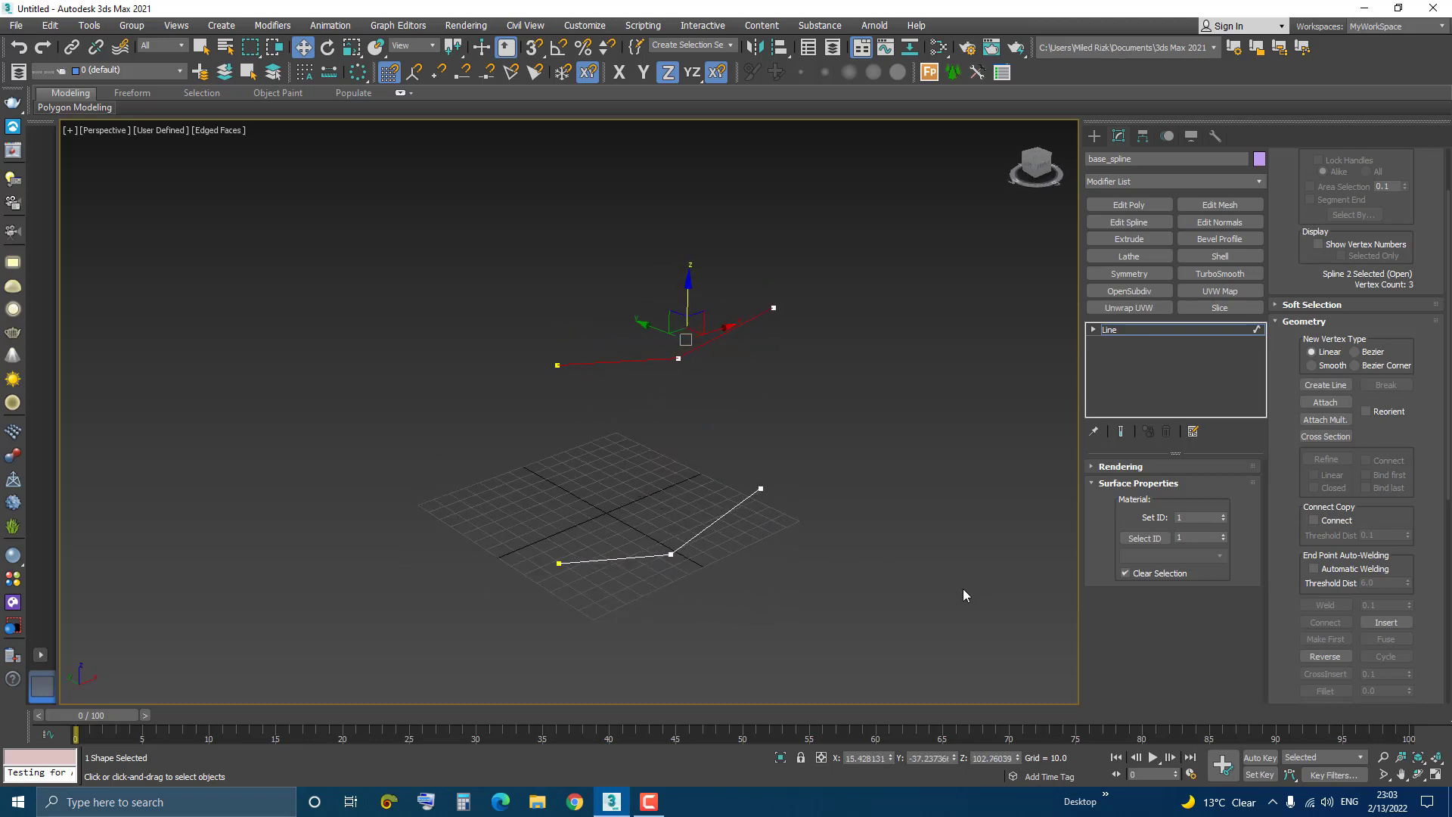
Connect the lower and upper splines with Cross Section so that vertical splines join their matching vertices.
click(1092, 330)
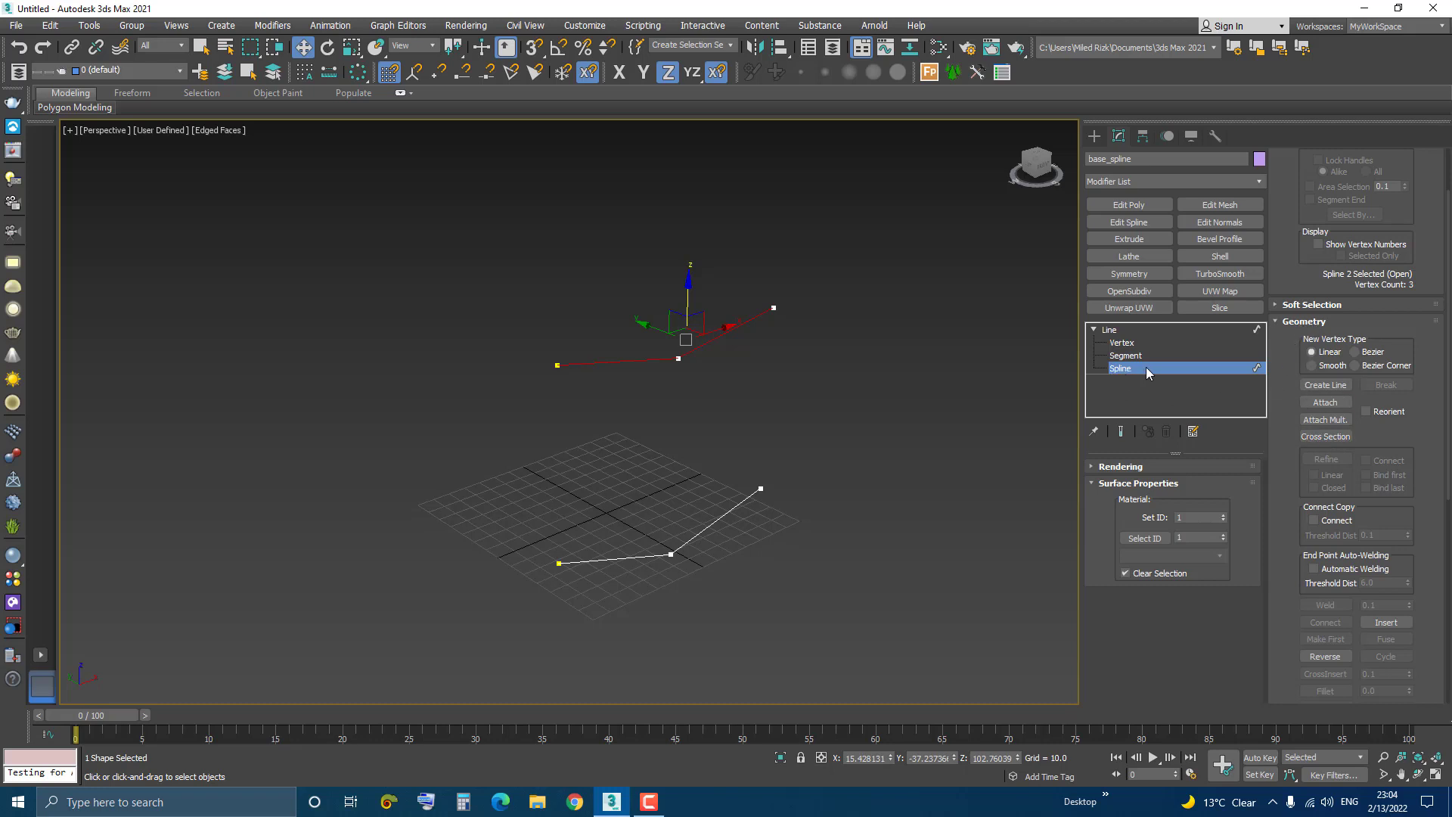
click(1326, 436)
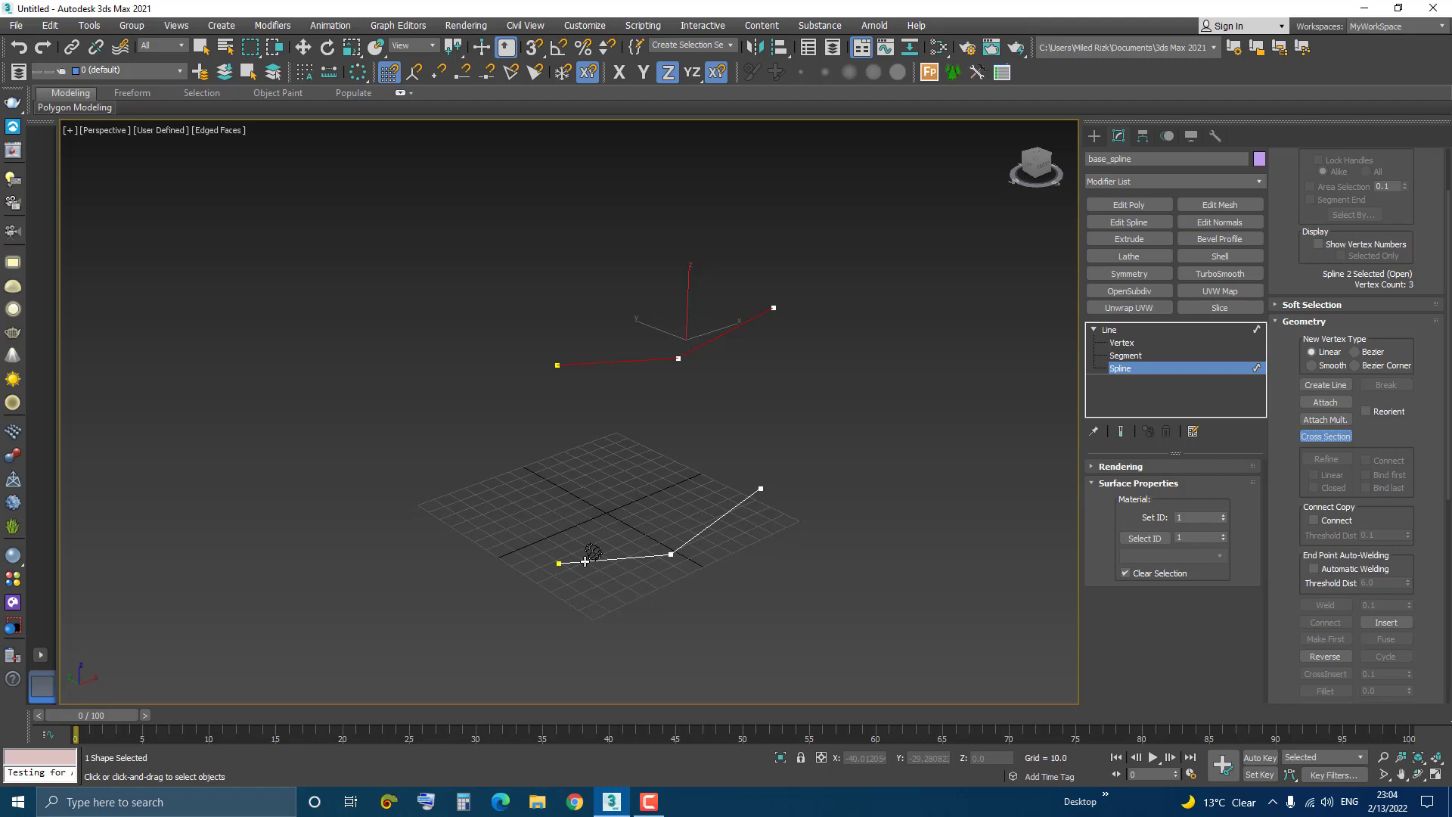
click(574, 363)
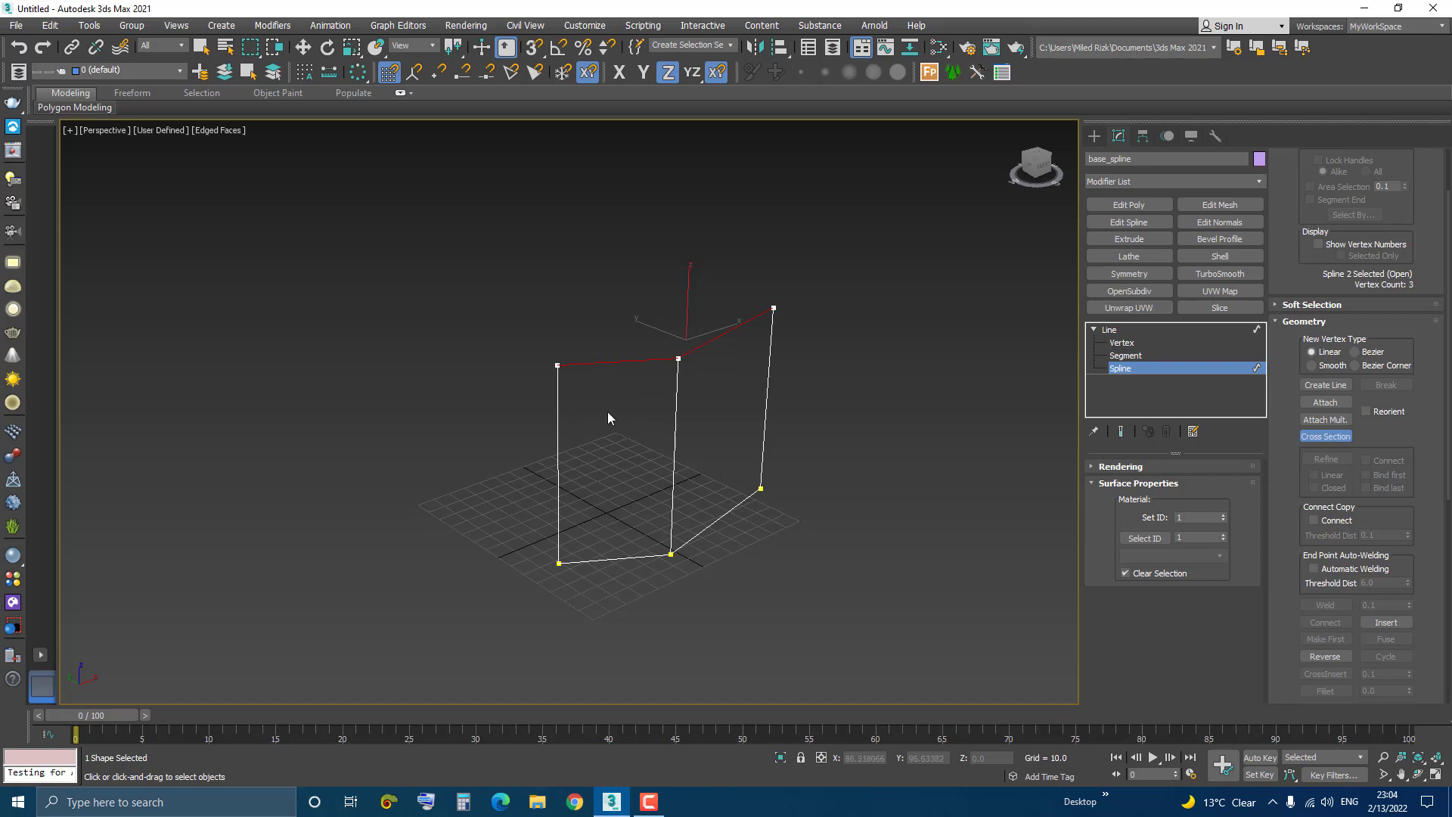
key(w)
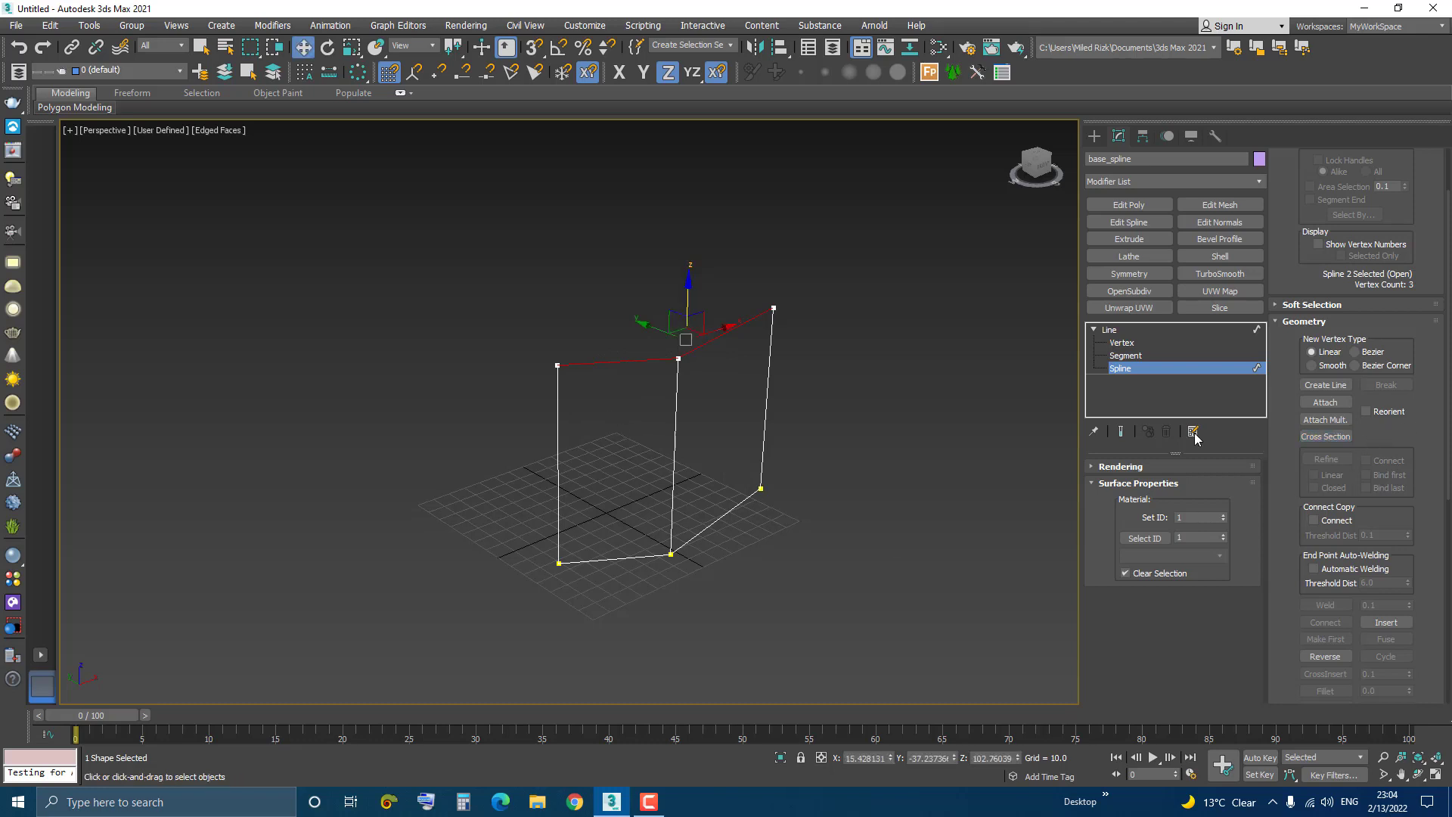
Copy the upper spline straight up along Z to a height of about 219.
alt+middle_drag(622, 507, 559, 564)
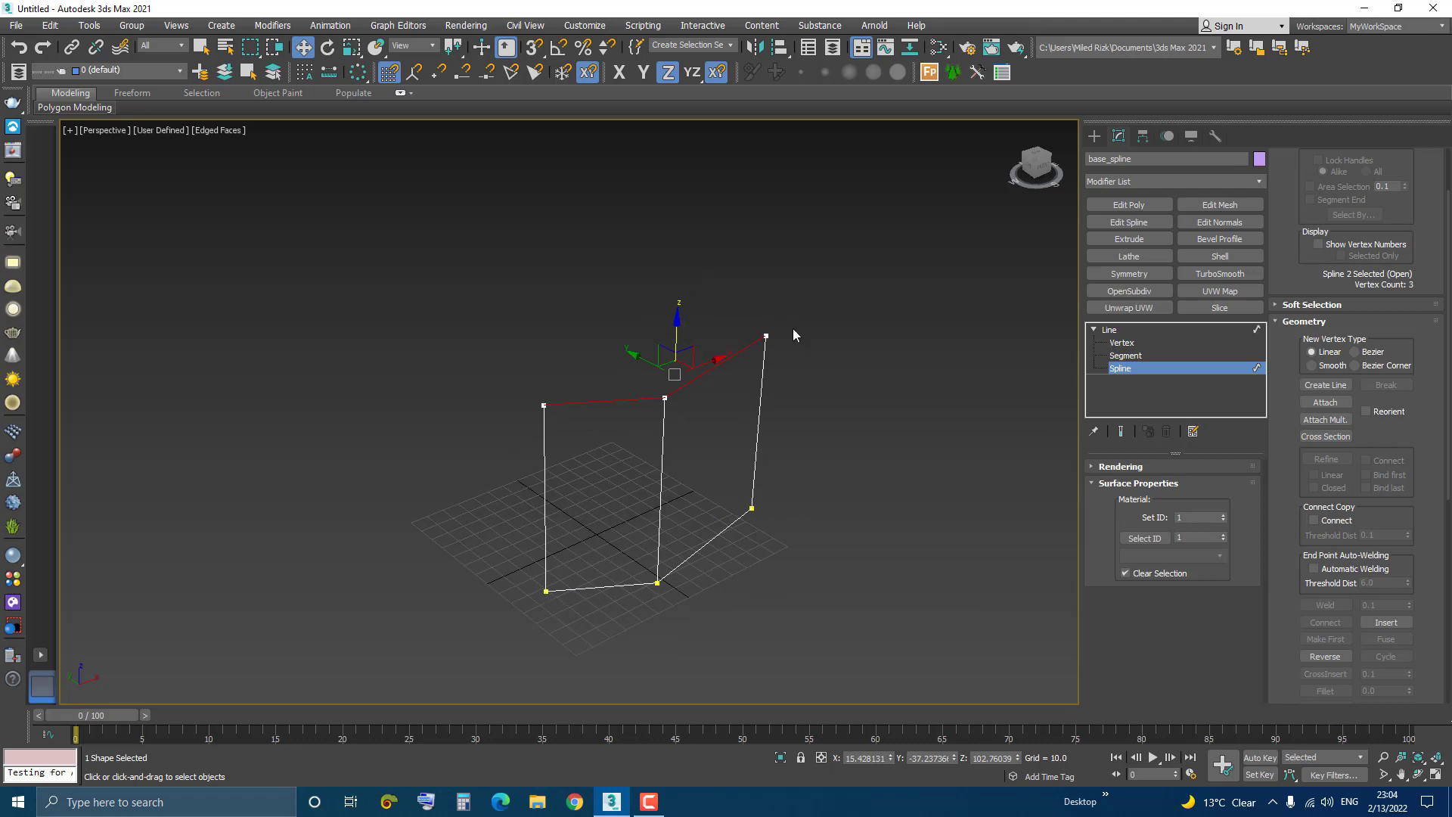
middle_drag(558, 508, 546, 484)
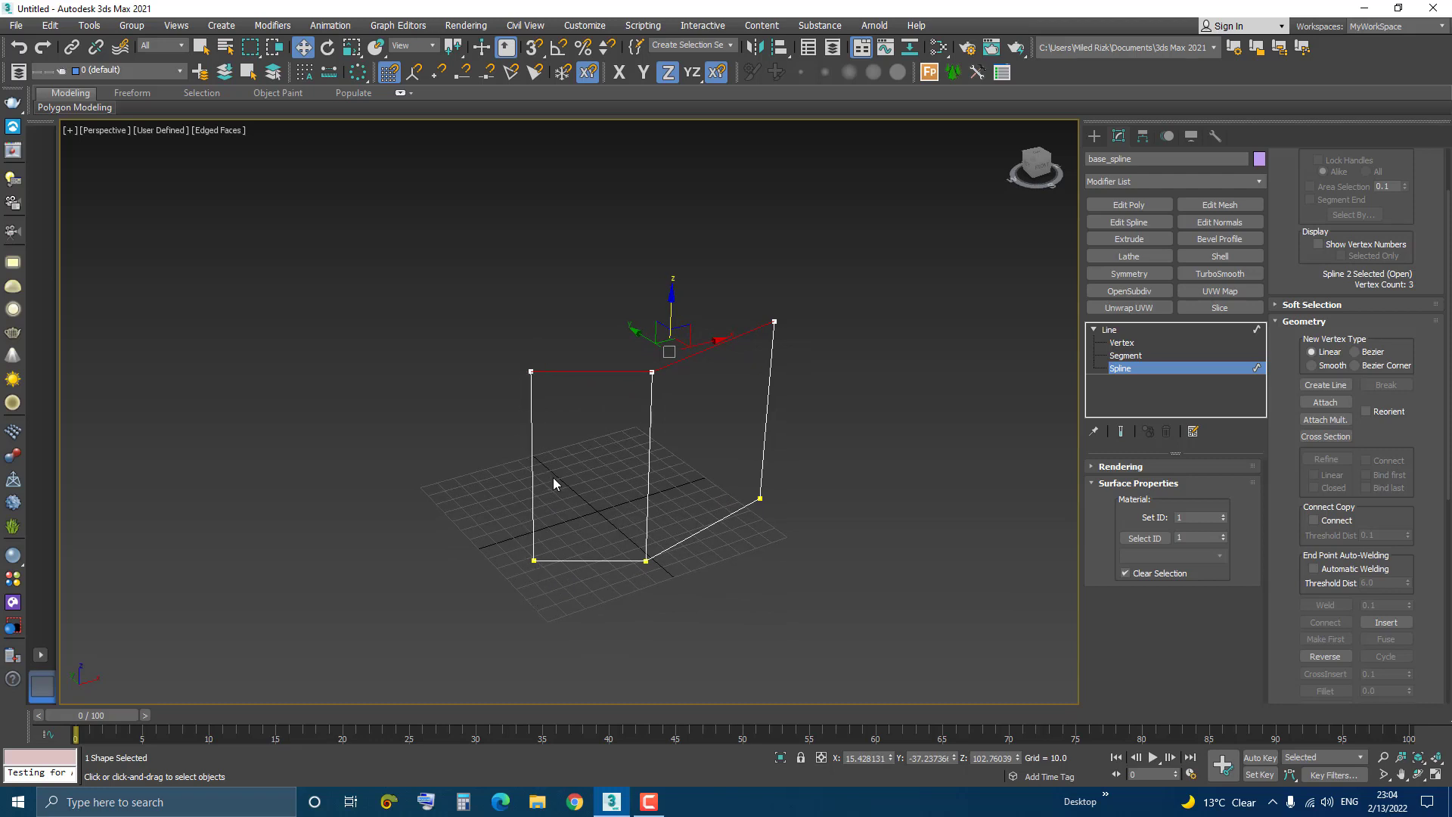
middle_drag(573, 558, 614, 524)
scroll(615, 520, down, 3)
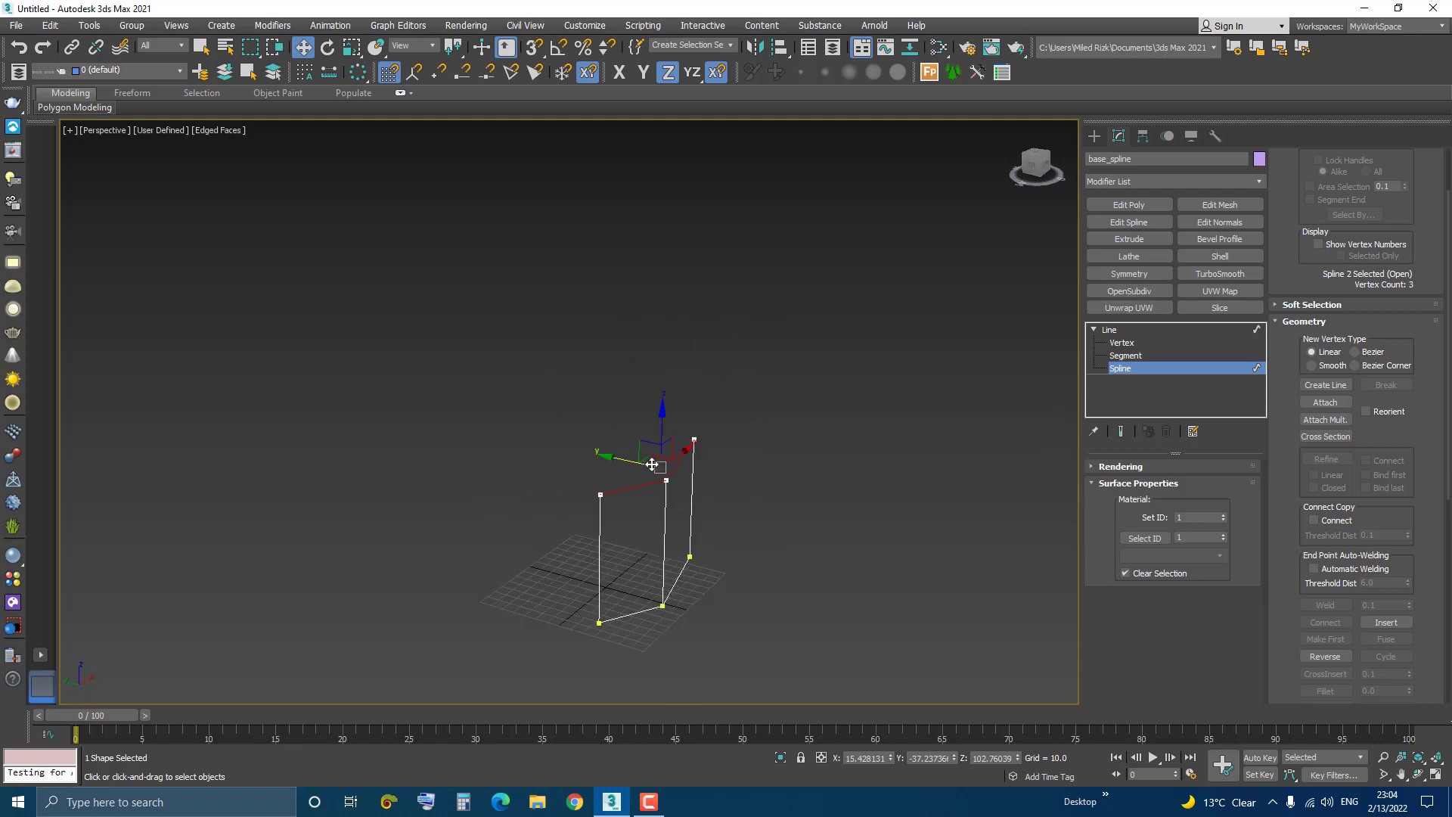
shift+drag(663, 417, 670, 270)
middle_drag(659, 416, 639, 434)
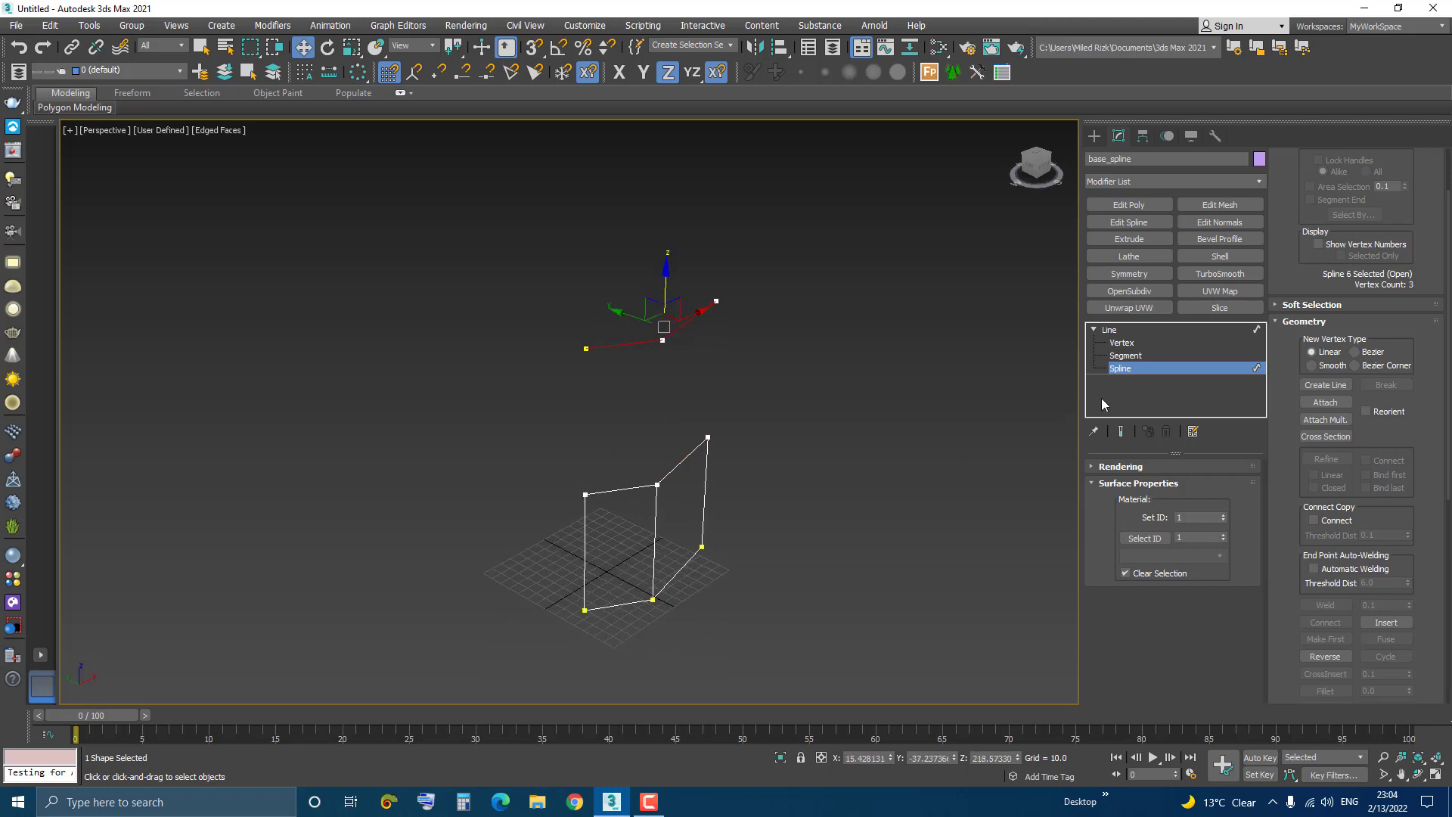
Reshape the topmost spline by moving its middle vertex to about X 7.7, Y 34.9 and pulling both end vertices outward along X.
click(1127, 346)
click(663, 339)
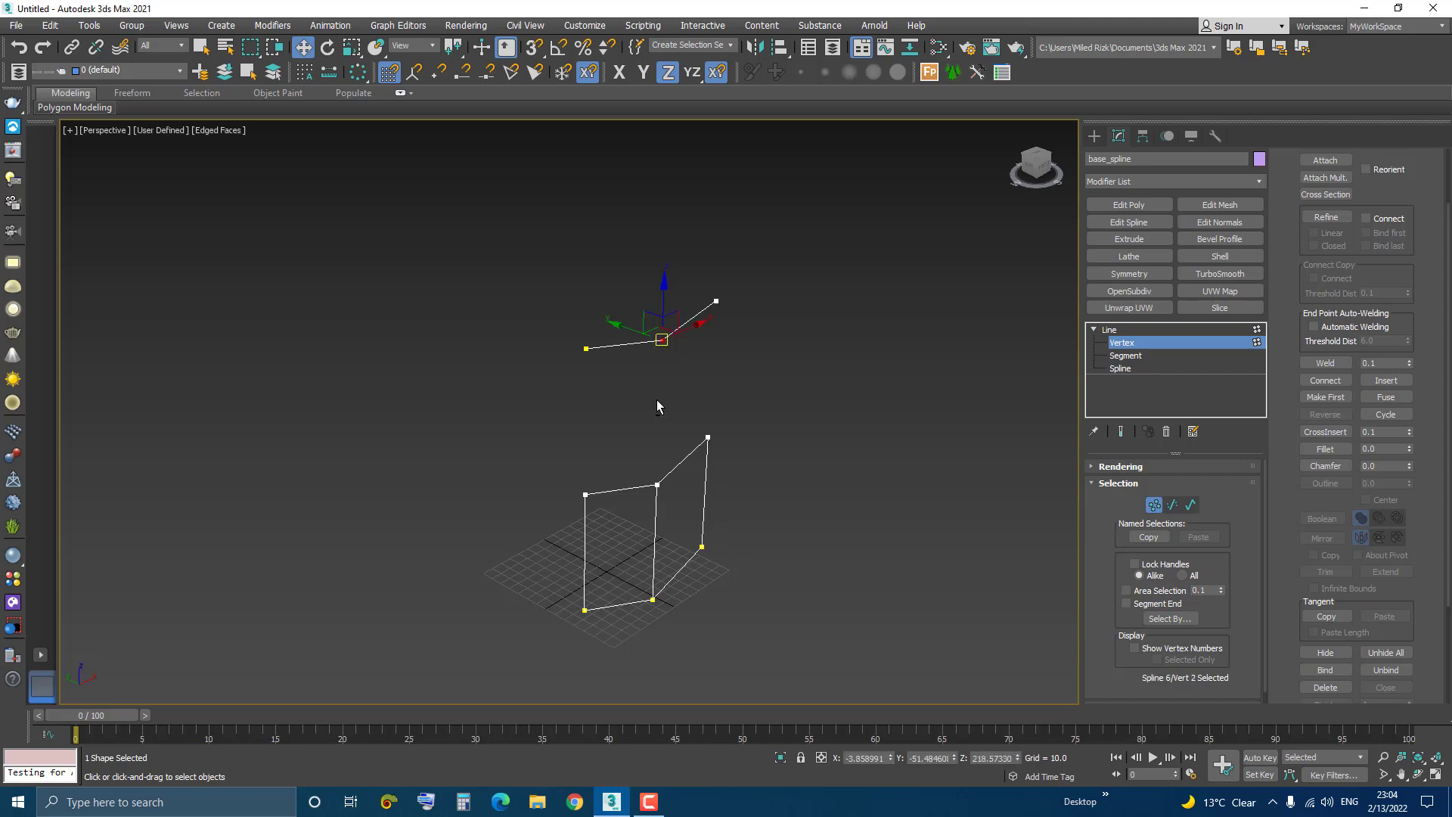
alt+middle_drag(661, 405, 687, 444)
drag(649, 324, 537, 269)
middle_drag(626, 388, 593, 376)
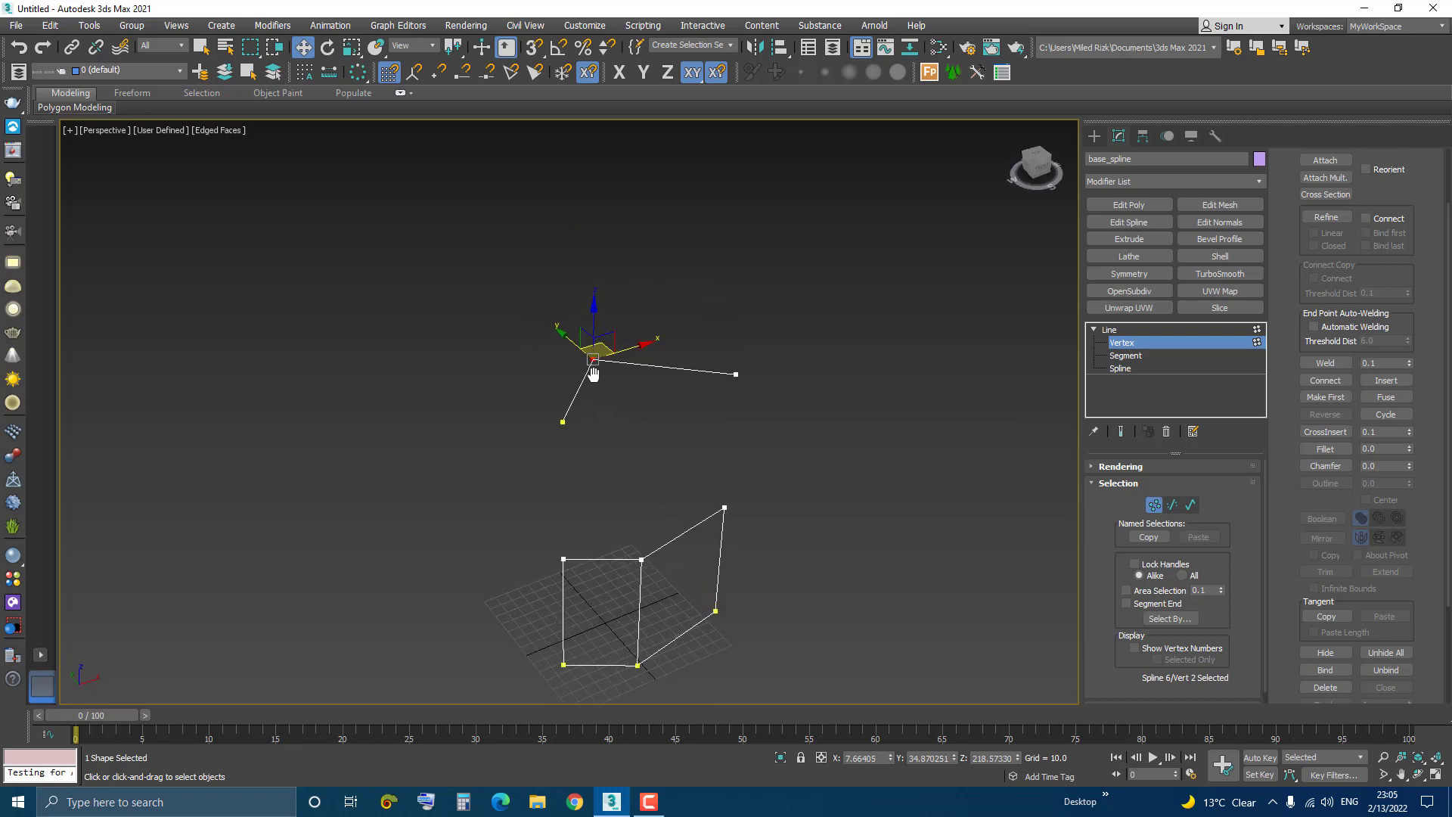
click(566, 420)
drag(587, 415, 519, 444)
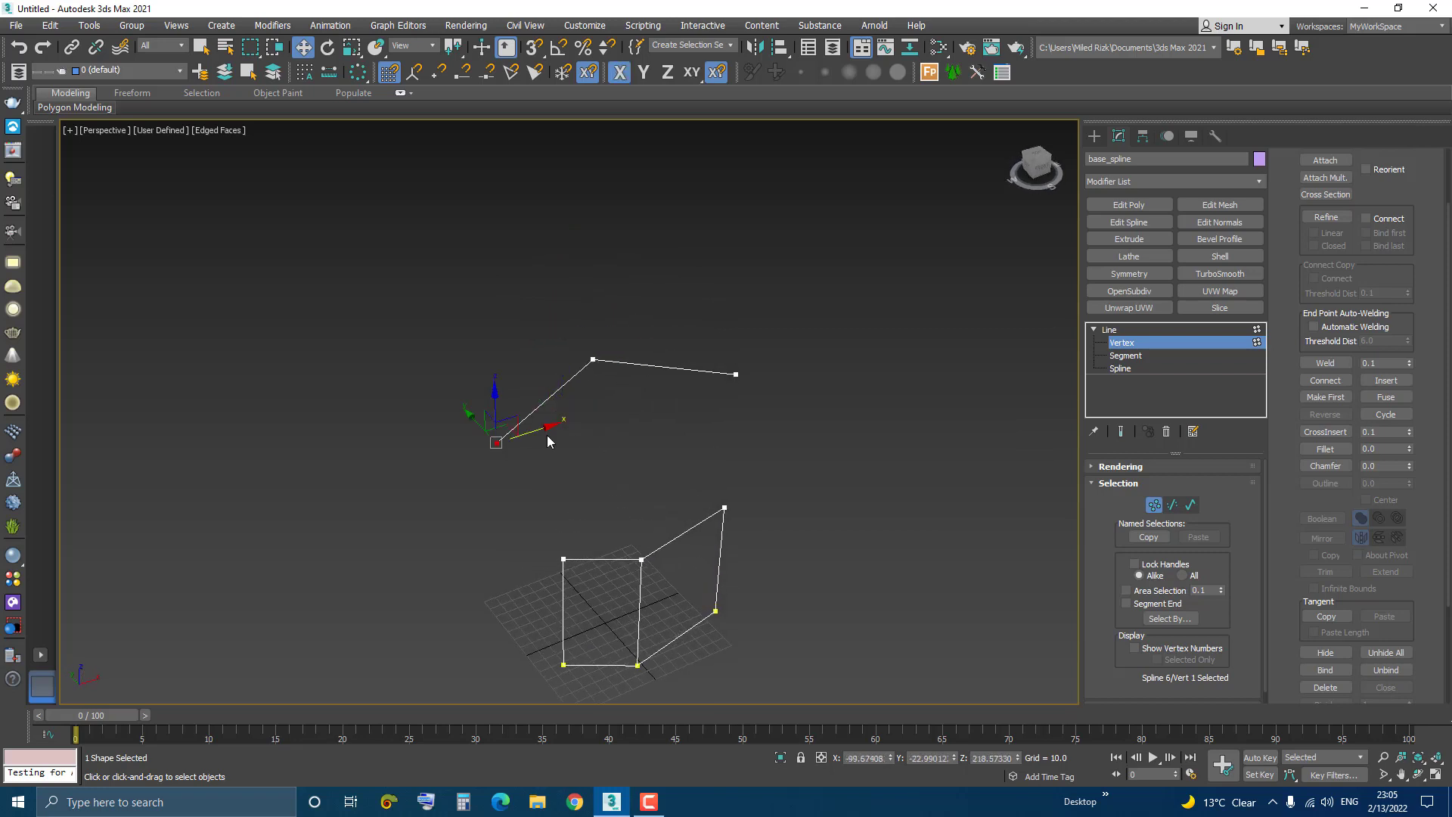
drag(737, 374, 777, 361)
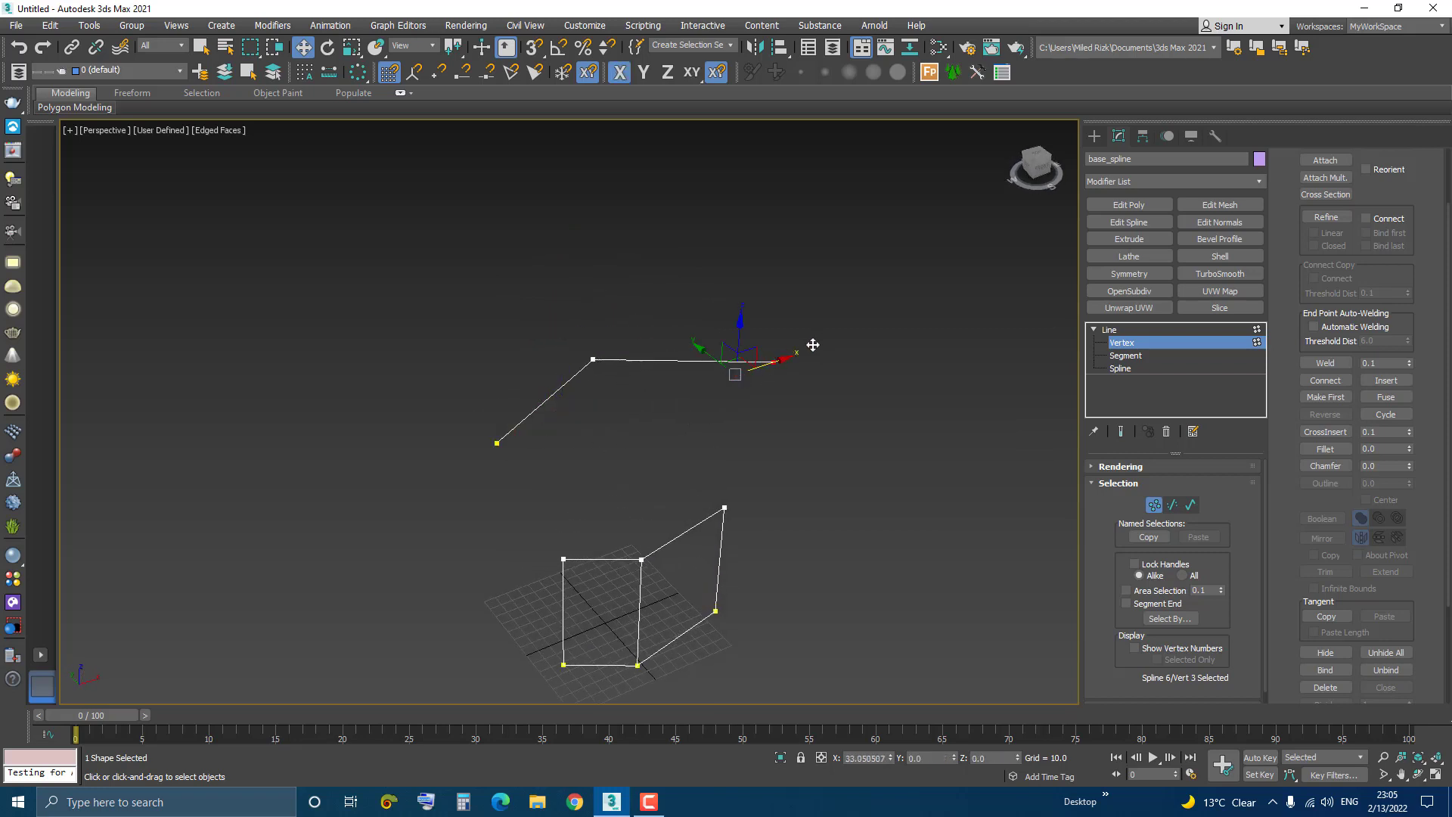
Move the whole topmost spline along Y to about Y 124 at Spline level.
scroll(667, 395, down, 2)
alt+middle_drag(654, 441, 749, 398)
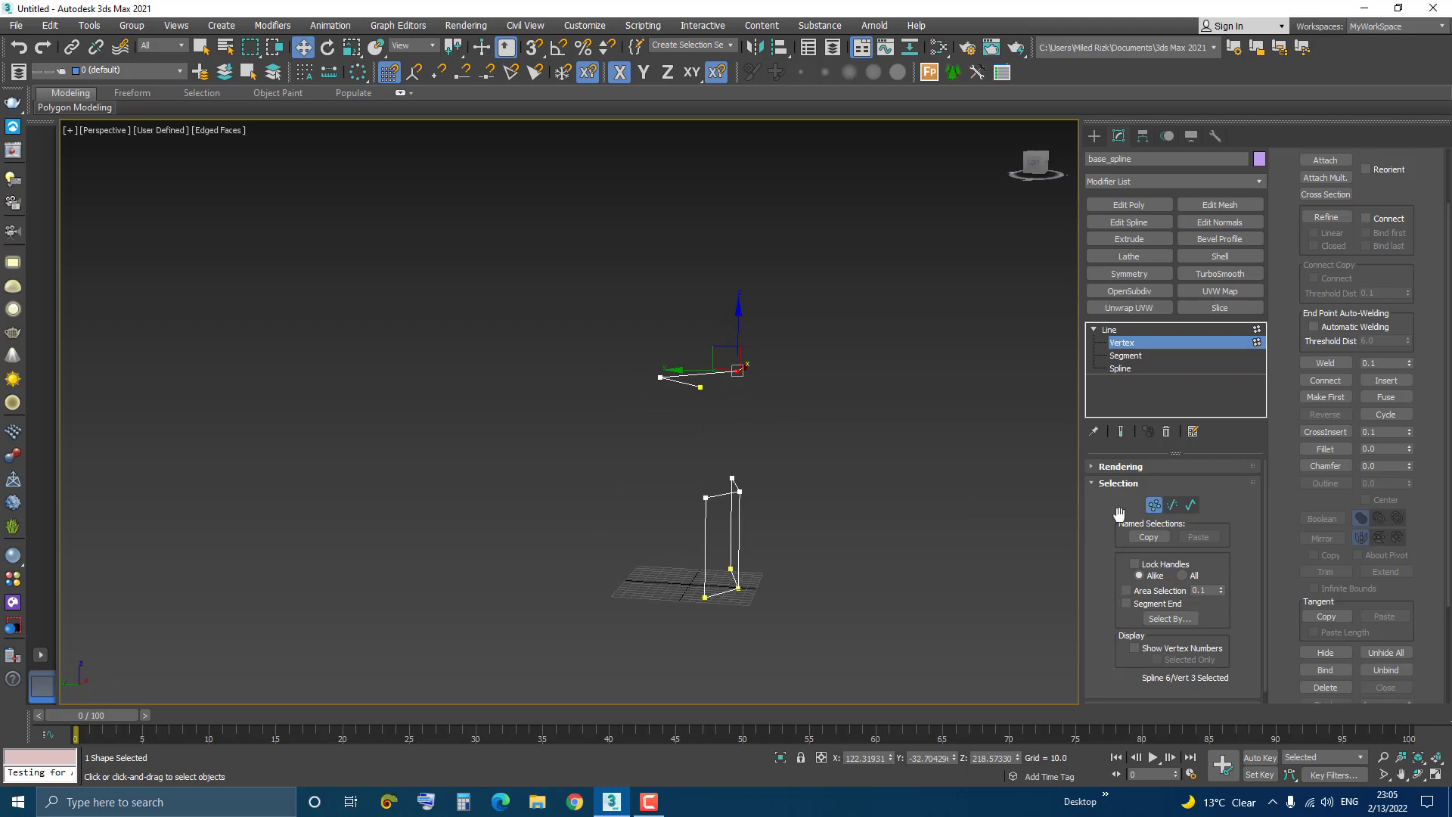
click(1190, 504)
alt+middle_drag(711, 409, 654, 397)
drag(640, 372, 534, 353)
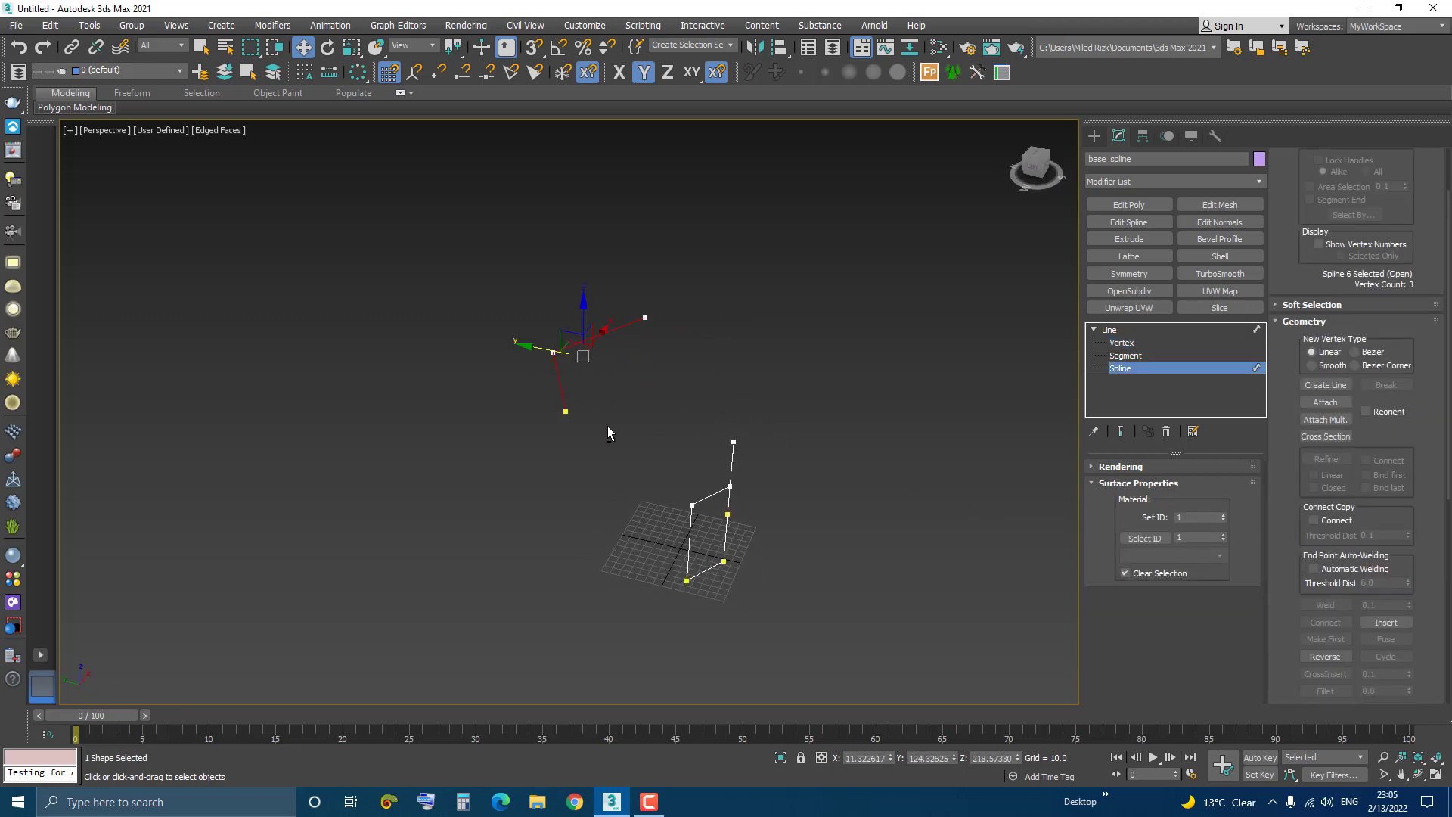
Join the middle spline to the offset top spline with Cross Section and return to the whole Line object.
alt+middle_drag(607, 425, 803, 480)
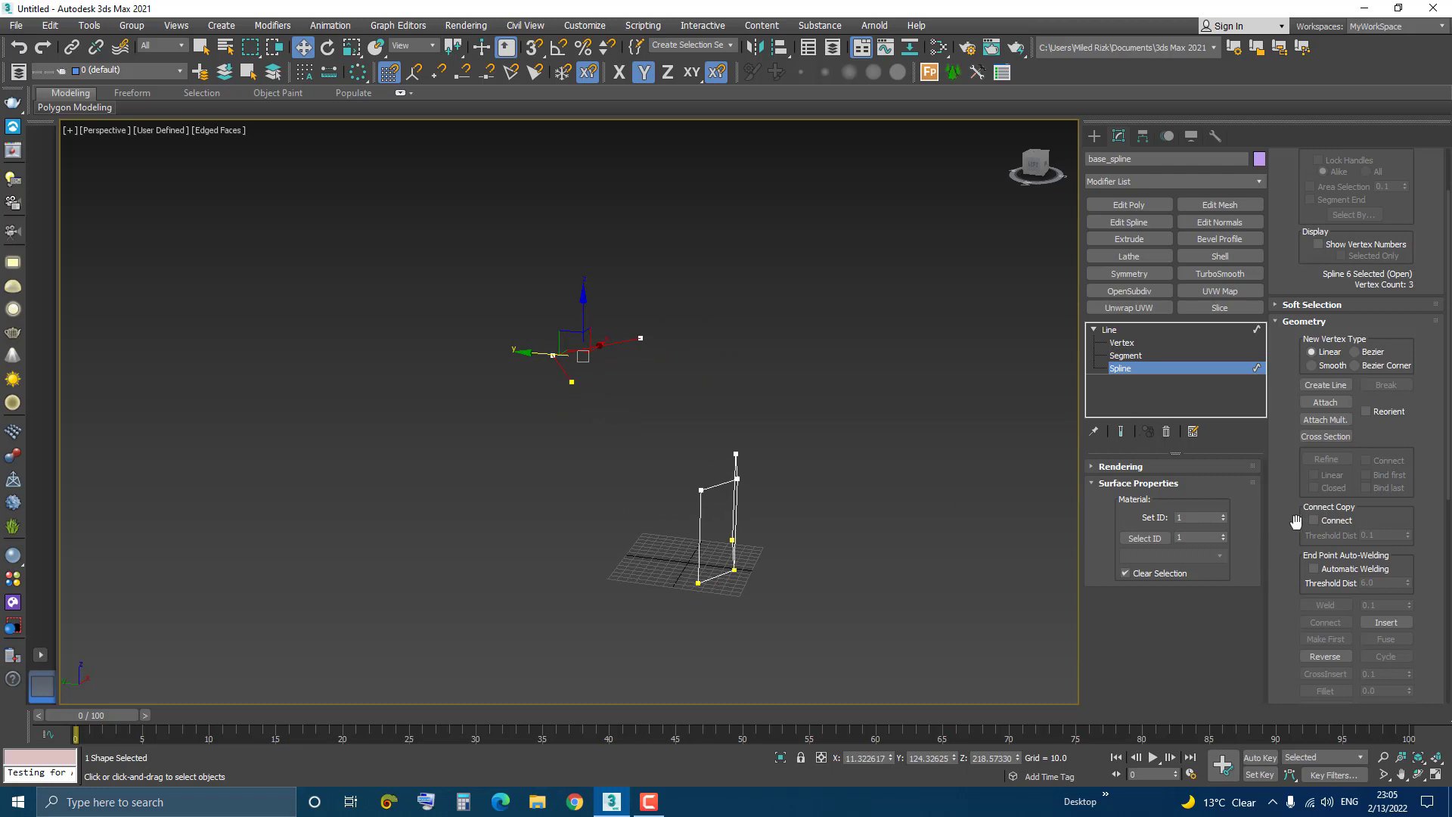
click(1319, 438)
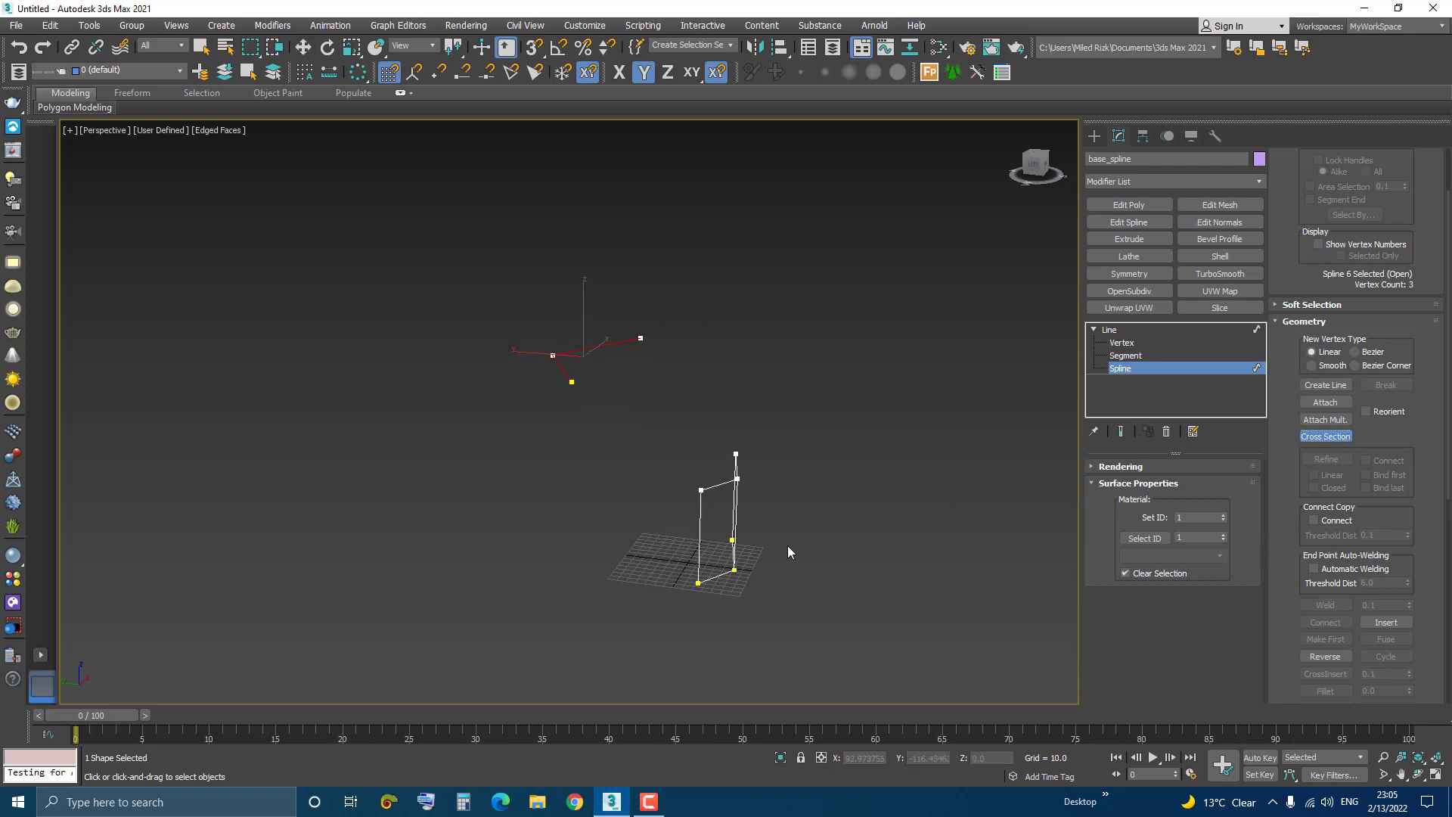
click(715, 487)
click(573, 387)
right_click(647, 457)
alt+middle_drag(647, 456, 609, 438)
click(1110, 330)
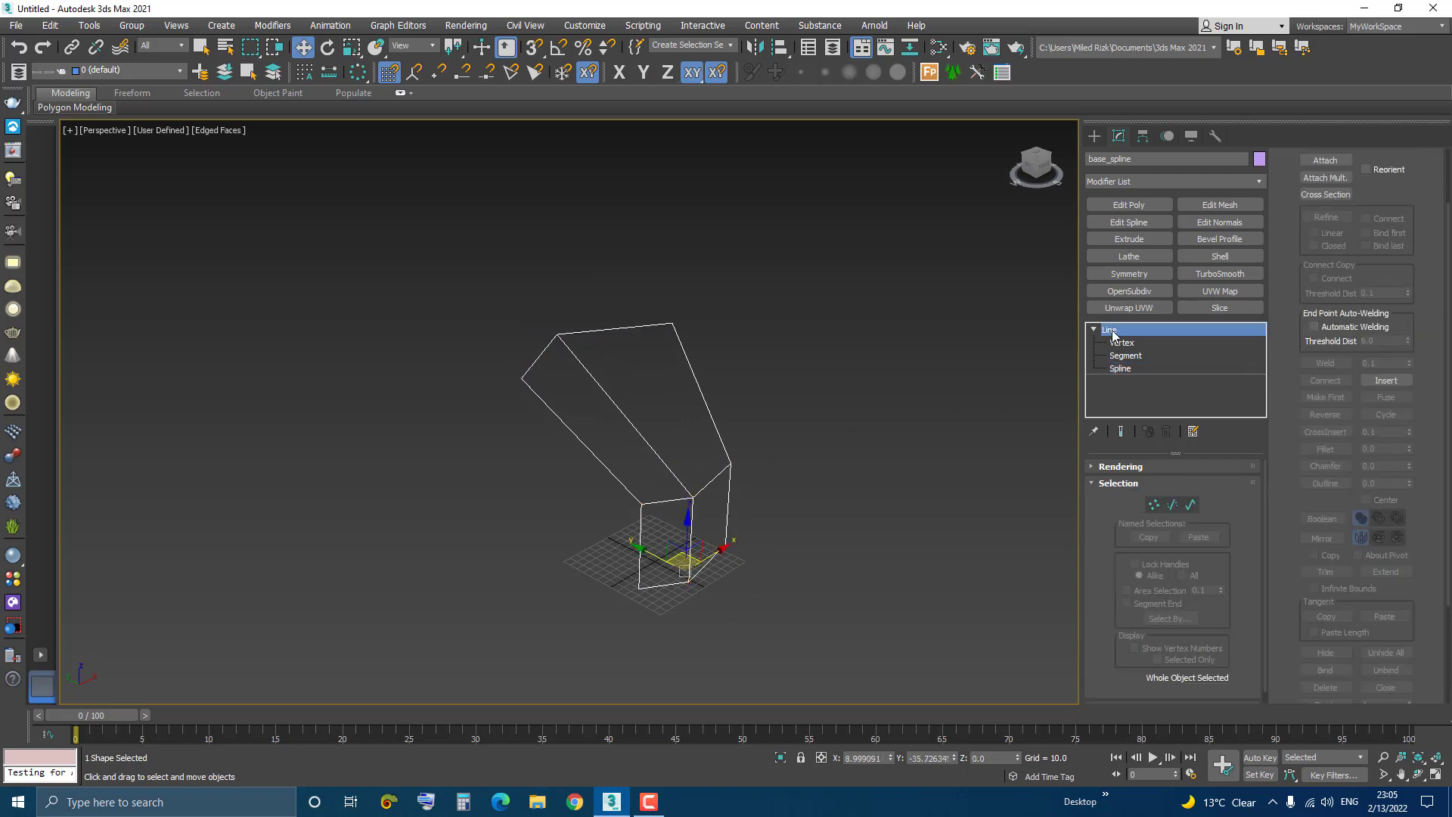
Apply the Surface modifier to the base_spline cage to generate a patch surface over it.
mouse_move(574, 463)
alt+middle_down()
mouse_move(537, 451)
mouse_move(583, 450)
mouse_move(590, 484)
alt+middle_up()
alt+middle_drag(589, 378, 591, 410)
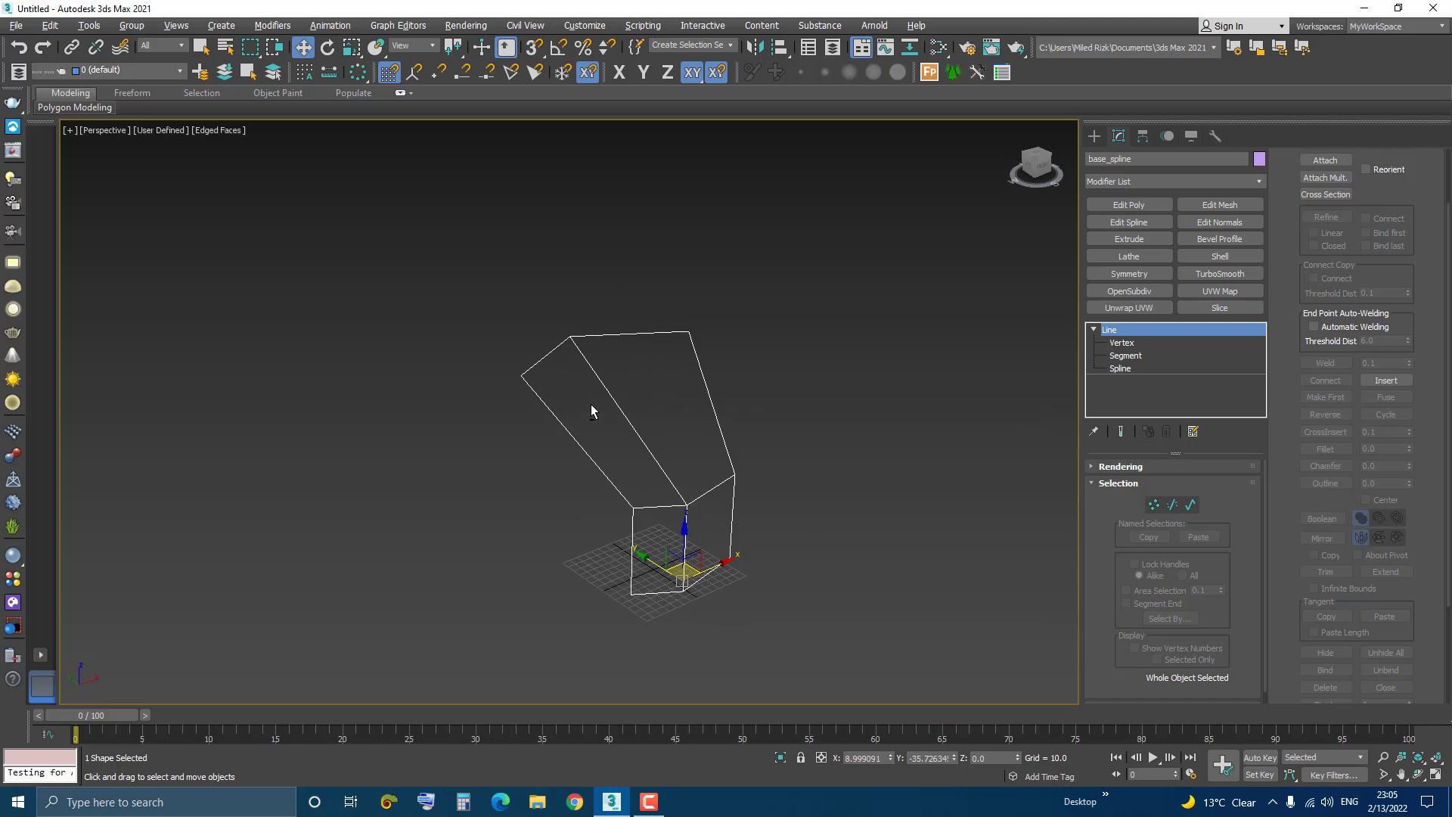
click(1113, 182)
key(s)
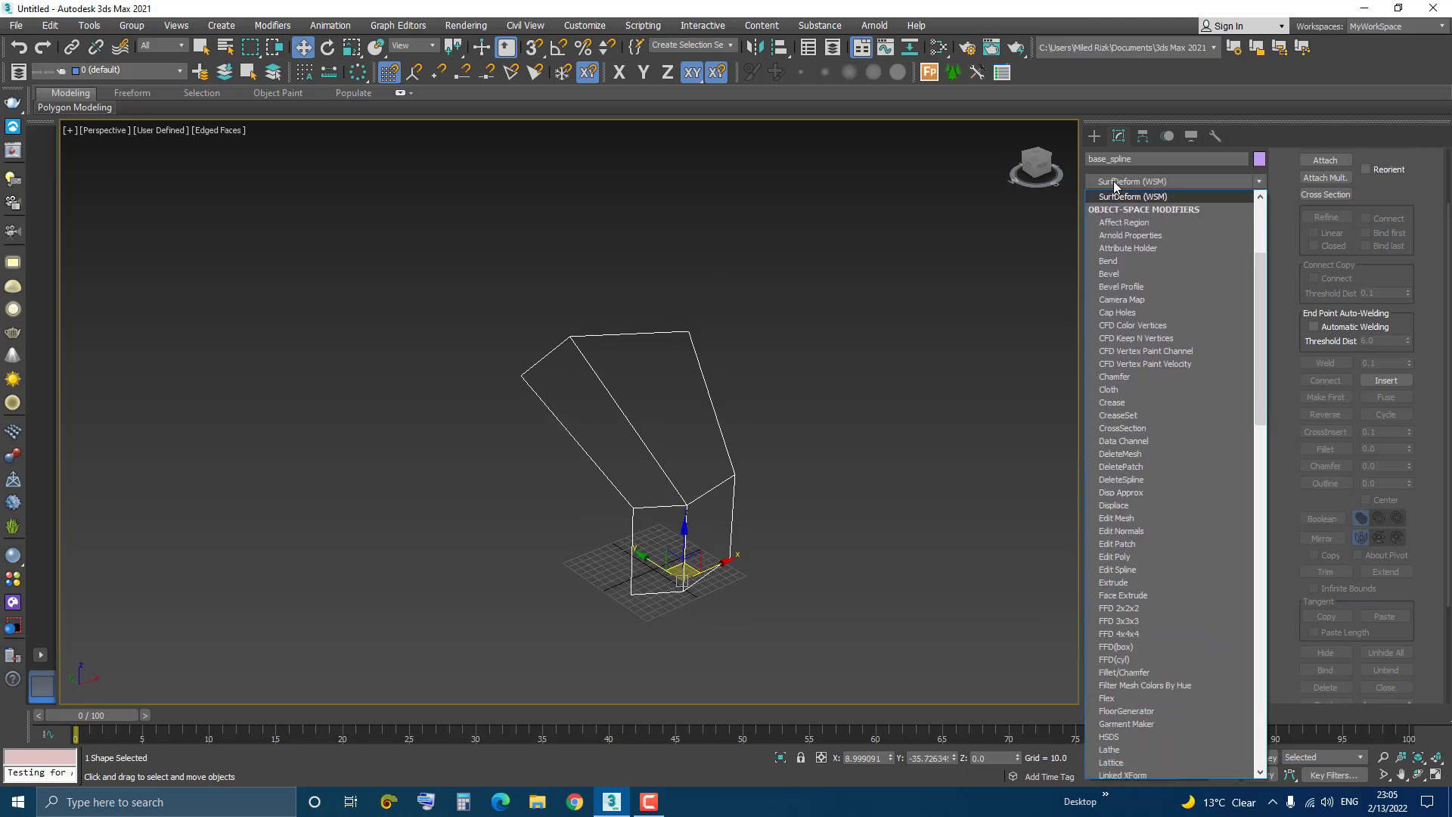
key(k)
scroll(1113, 180, down, 3)
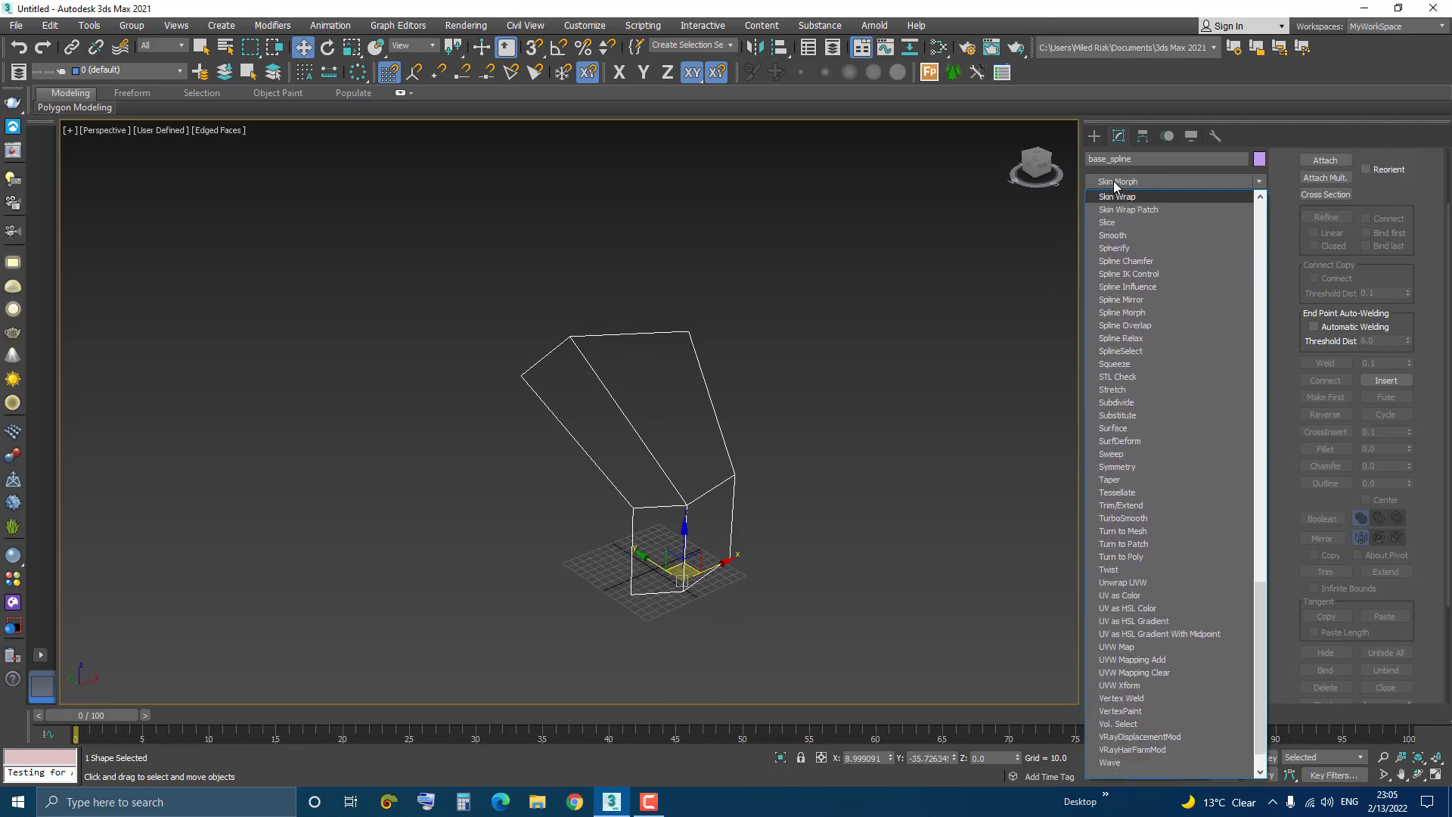
click(1112, 428)
alt+middle_drag(682, 466, 576, 470)
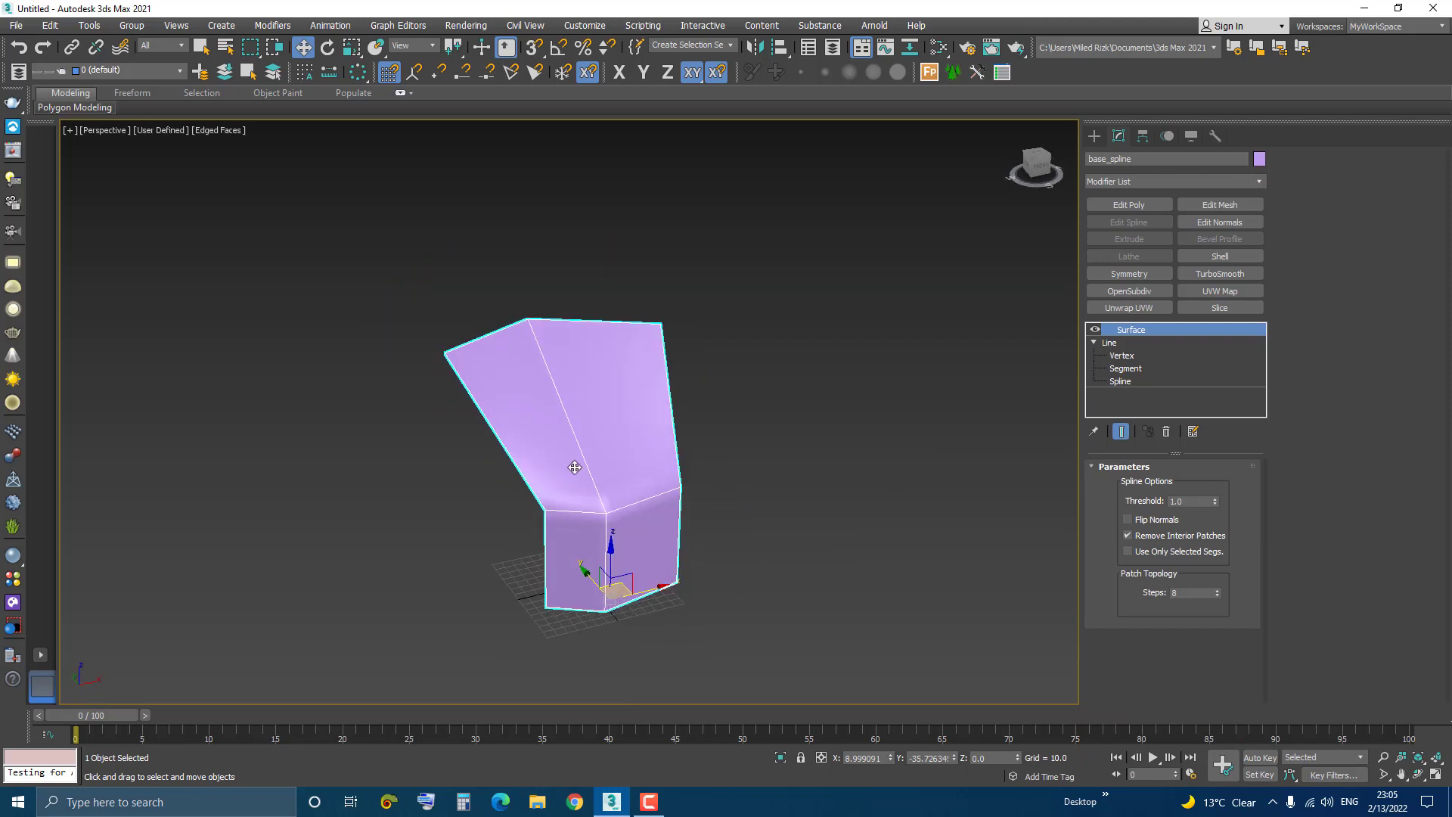
scroll(598, 480, up, 2)
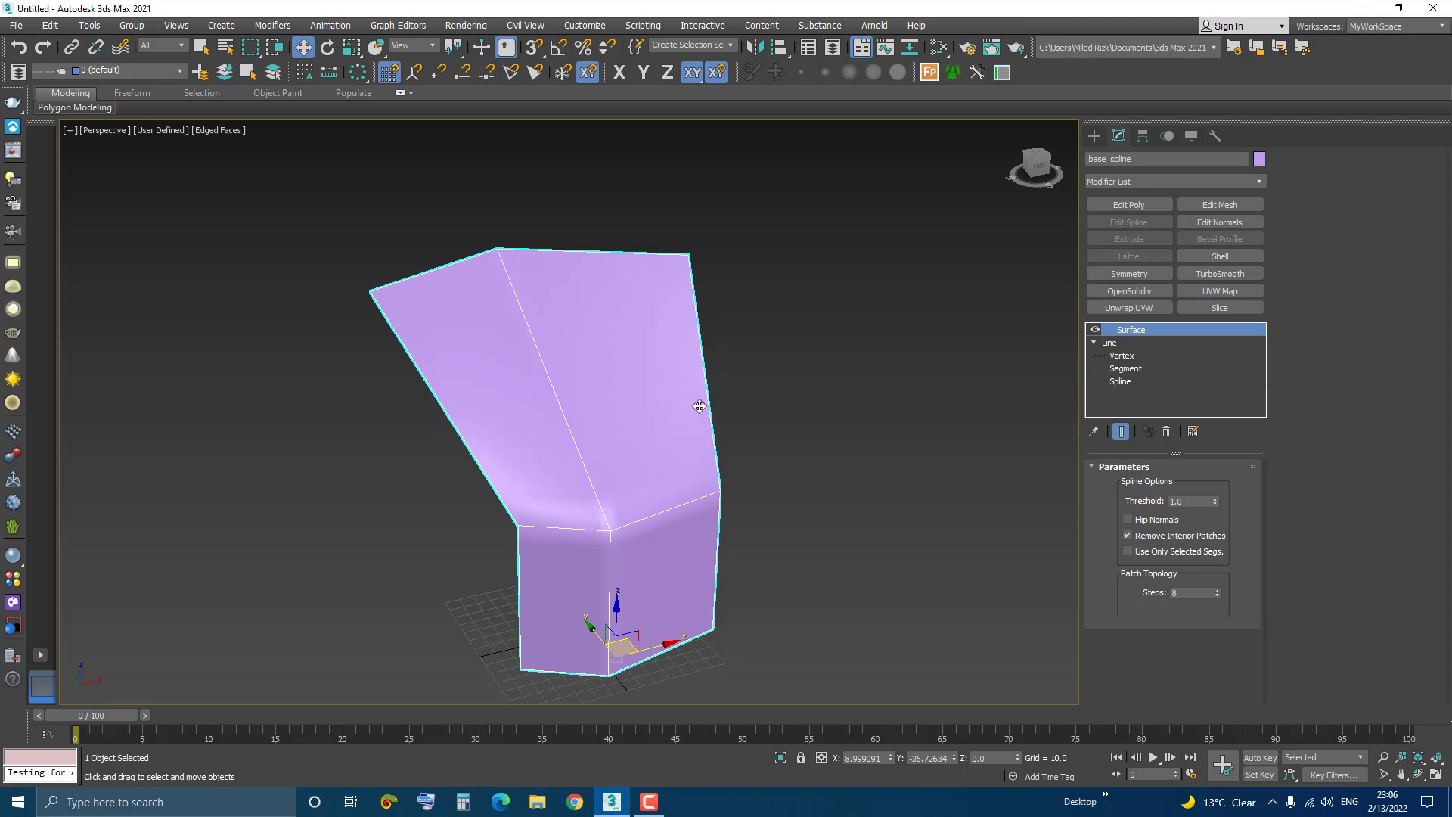
alt+middle_drag(587, 392, 623, 397)
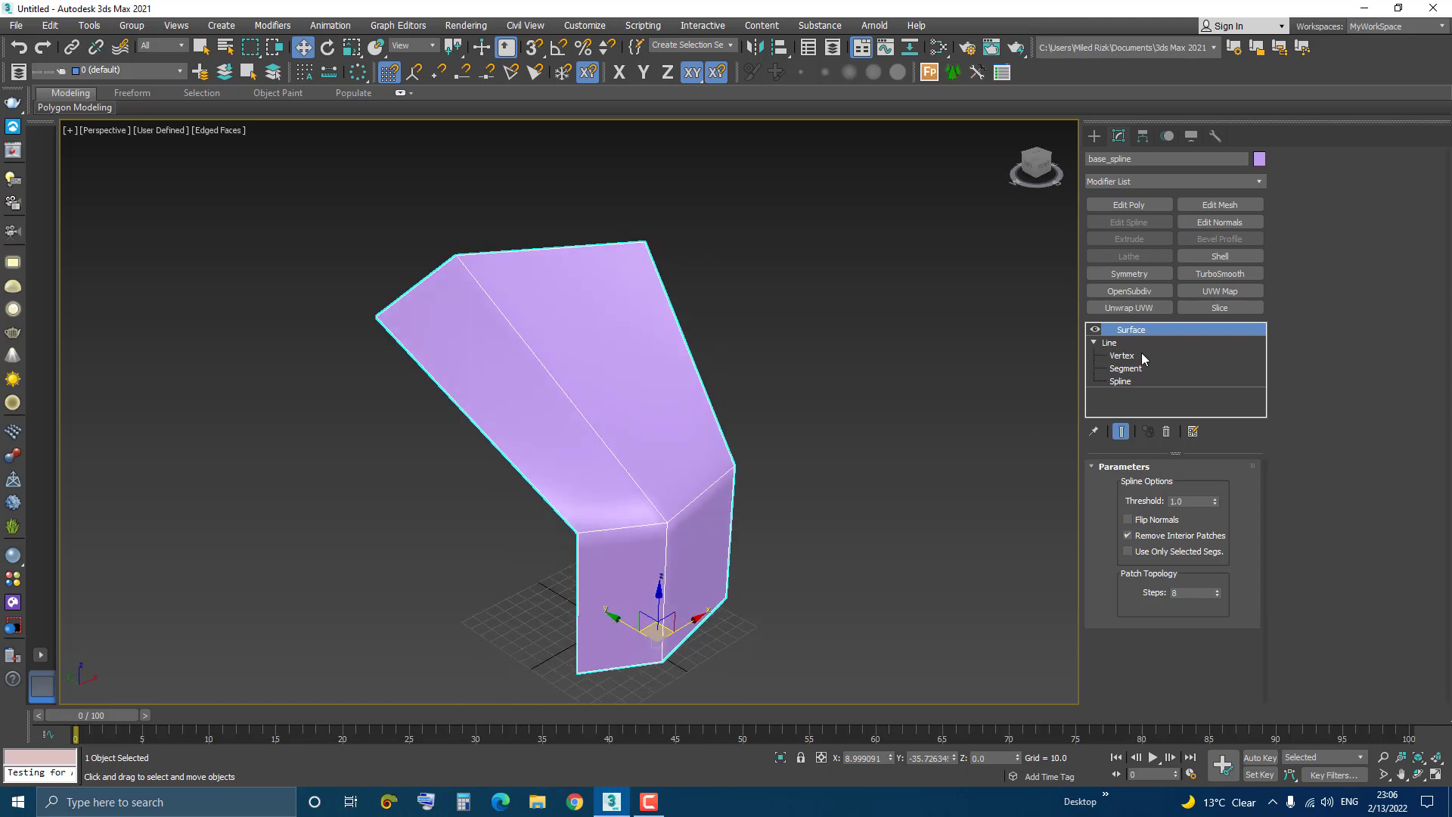
Check the overlapping vertices at the upper middle corner at the Line's Vertex level and show the end result of the Surface modifier.
click(1108, 356)
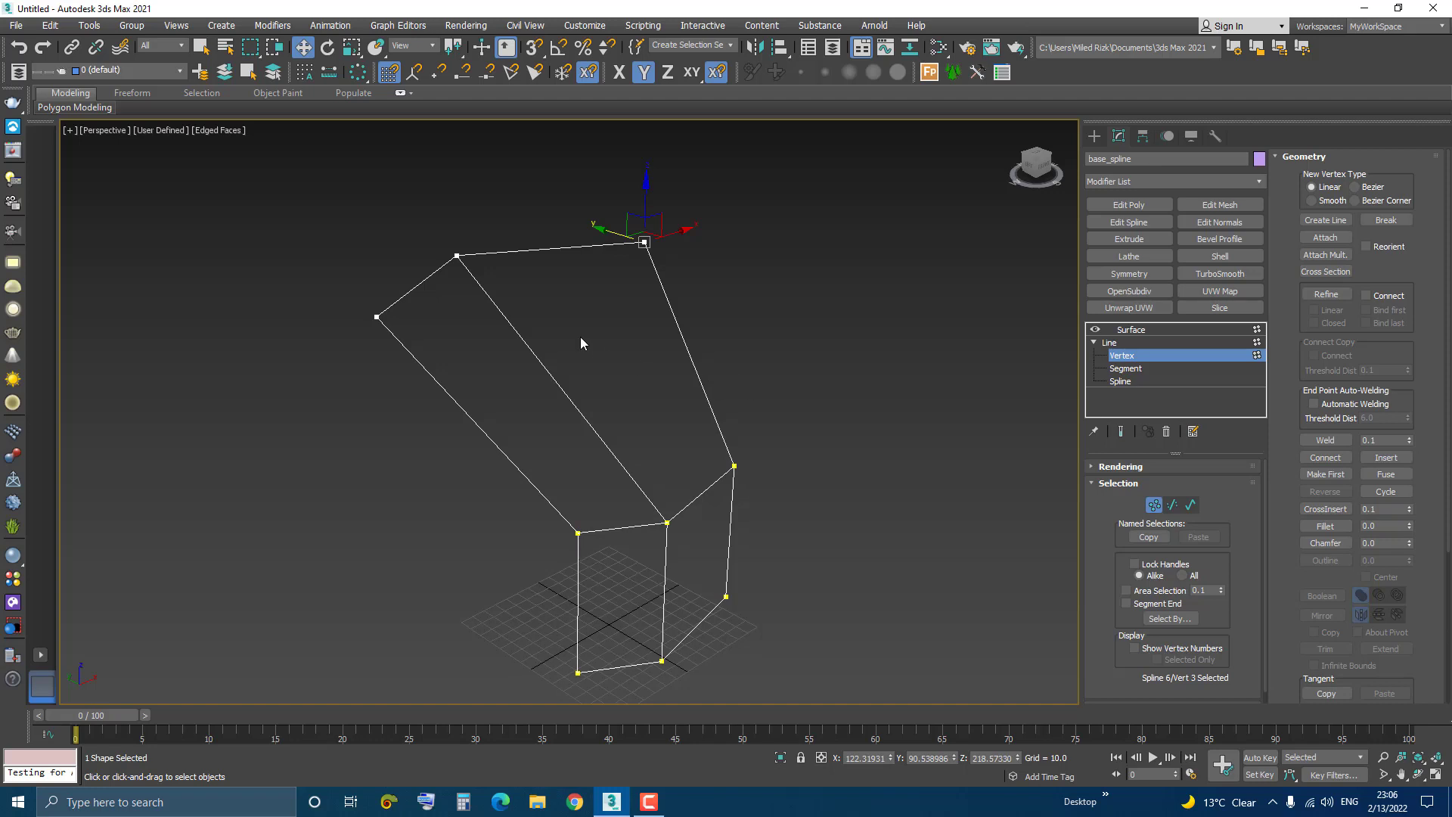
mouse_move(581, 343)
alt+middle_down()
mouse_move(603, 366)
mouse_move(596, 350)
alt+middle_up()
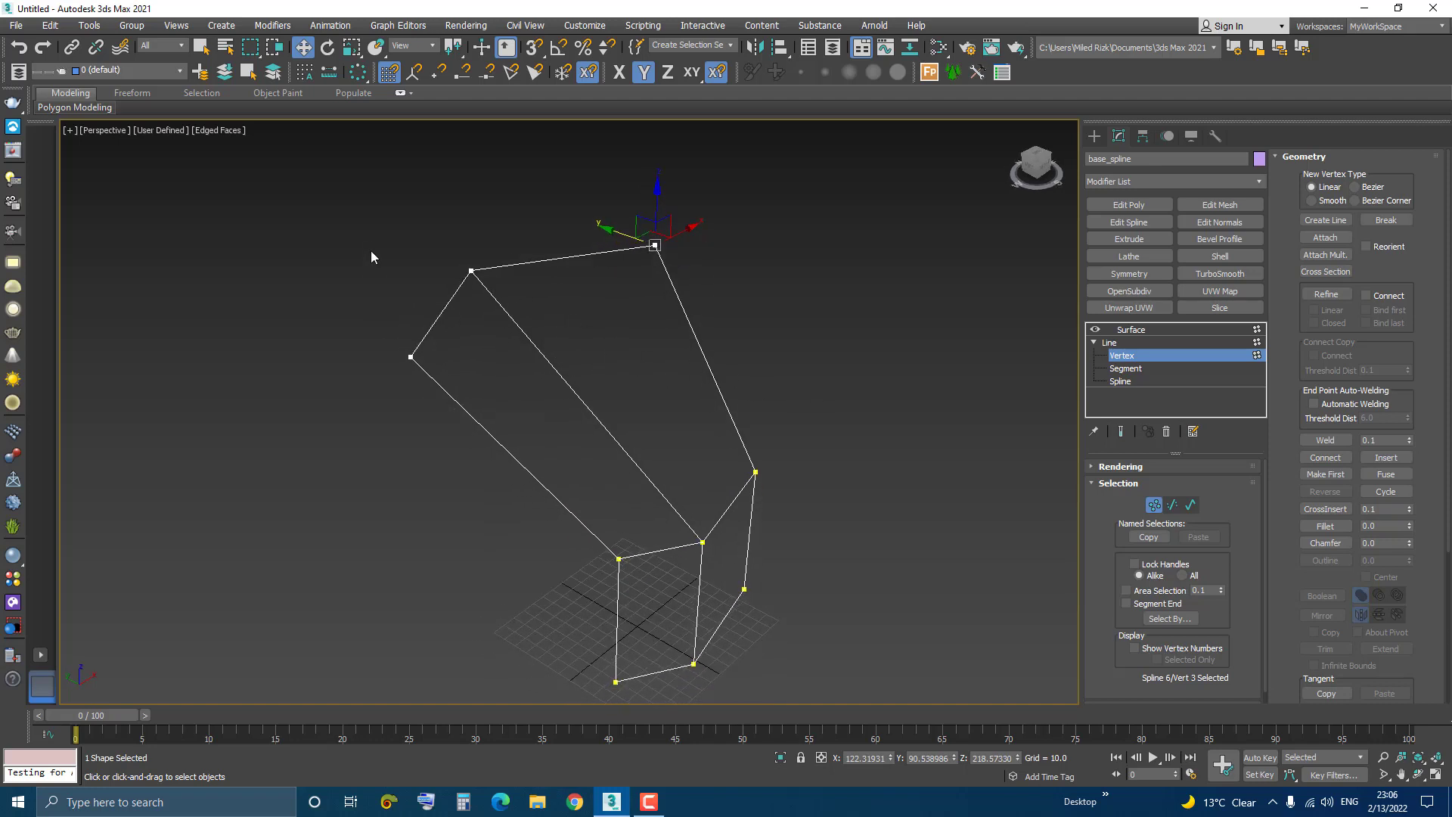
drag(397, 221, 546, 333)
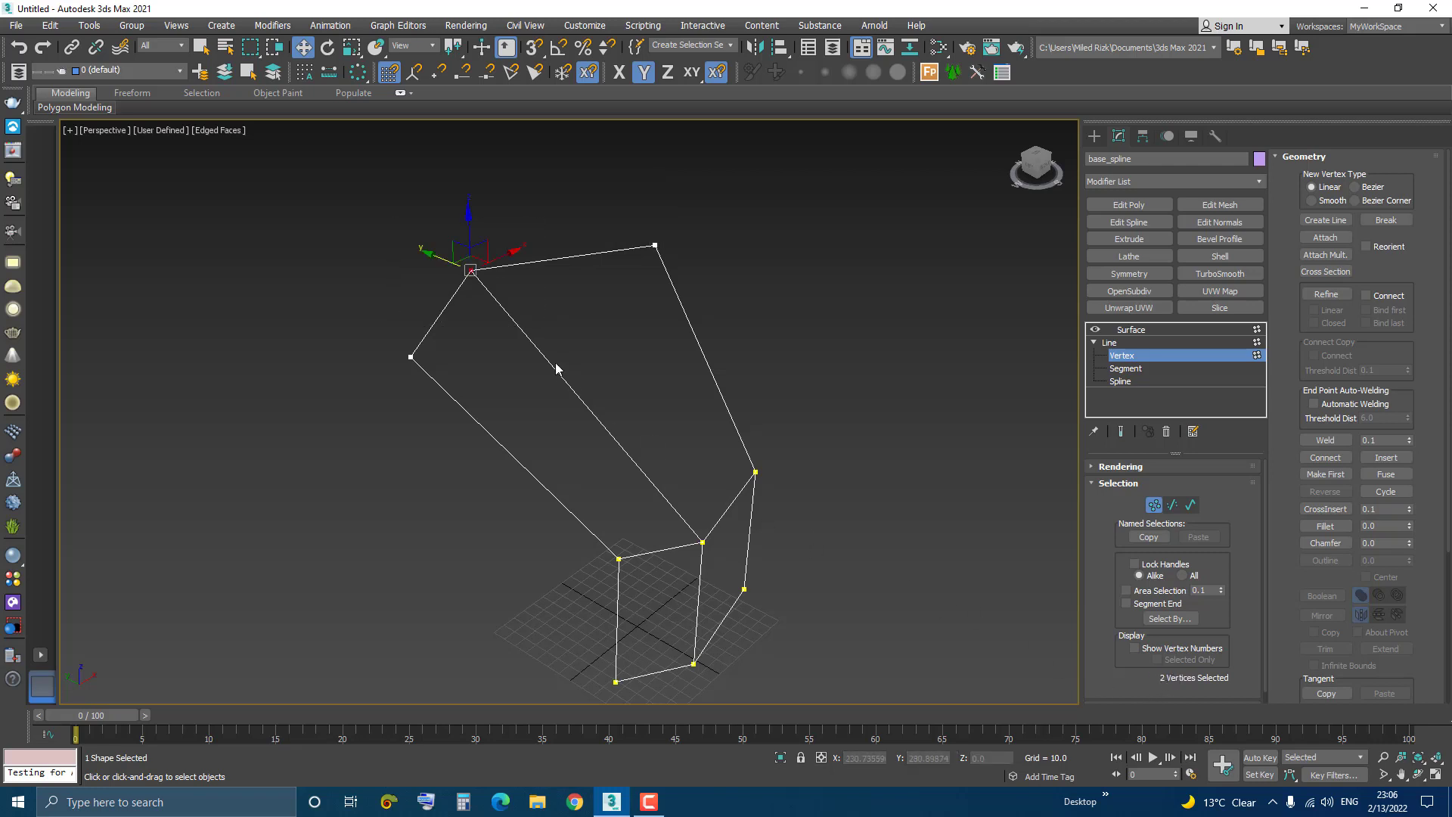
click(502, 333)
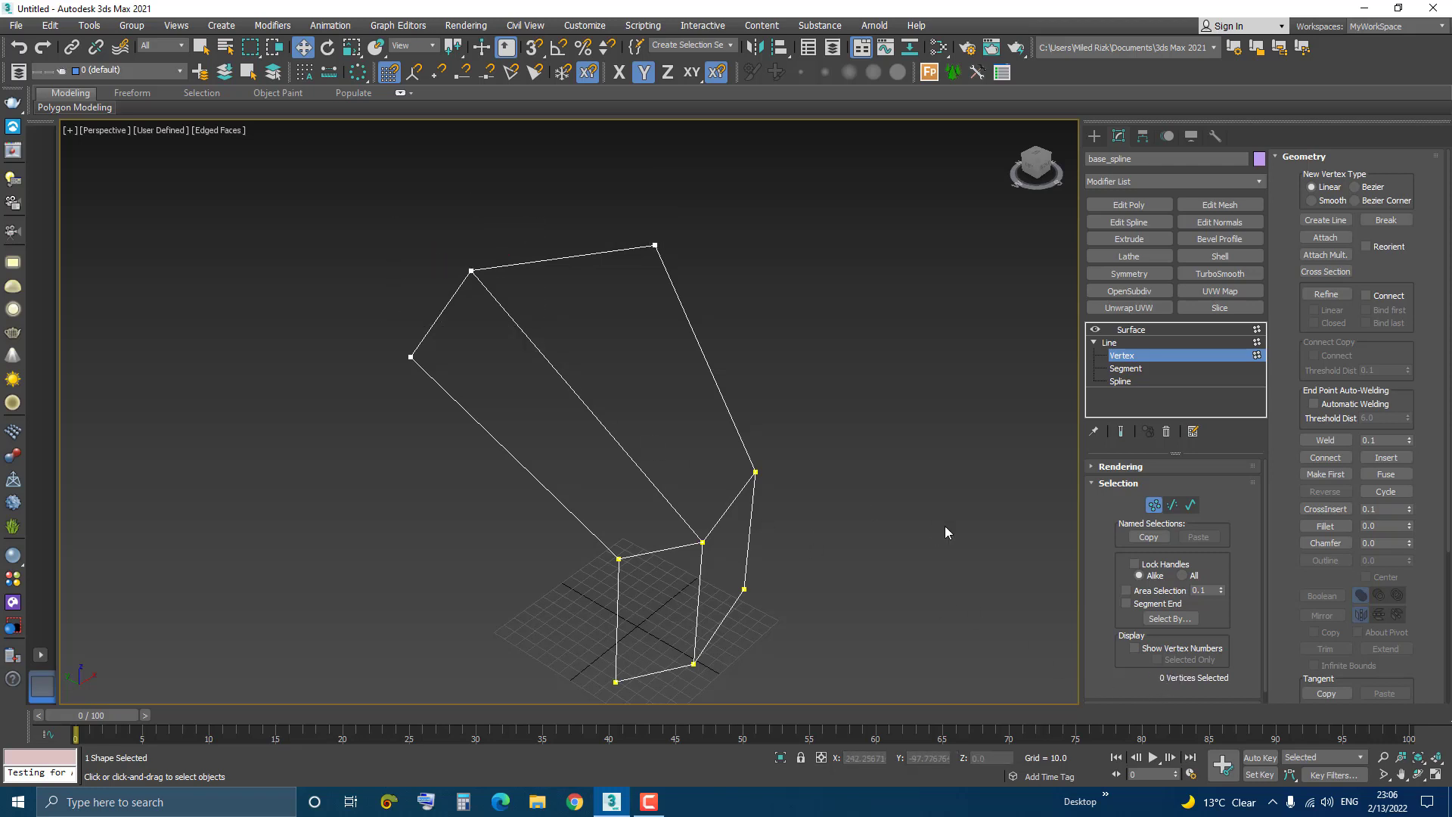
click(1120, 431)
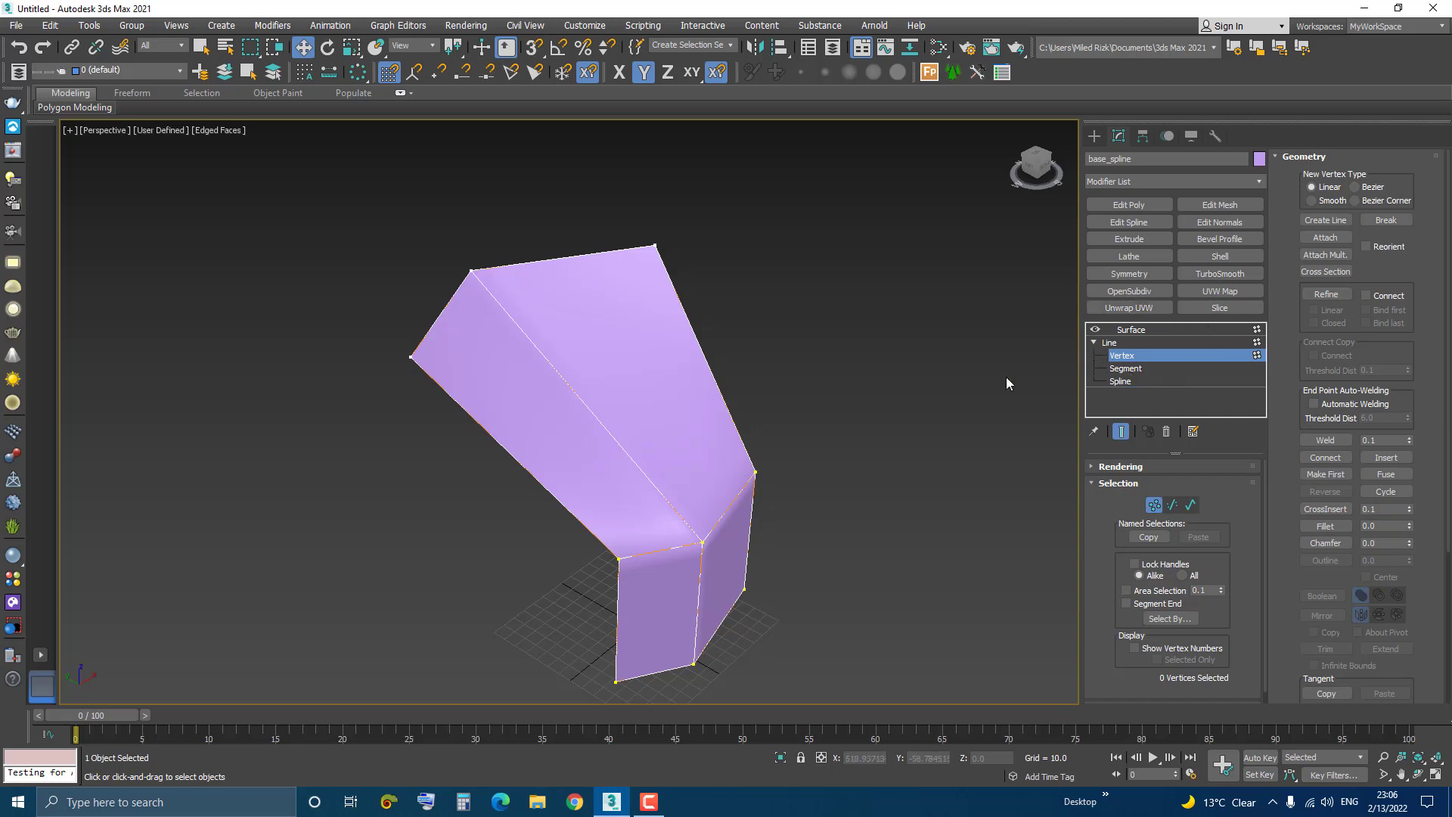
Move just one of the overlapping vertices at the upper middle corner along Y to about Y 143.
middle_drag(628, 366, 665, 412)
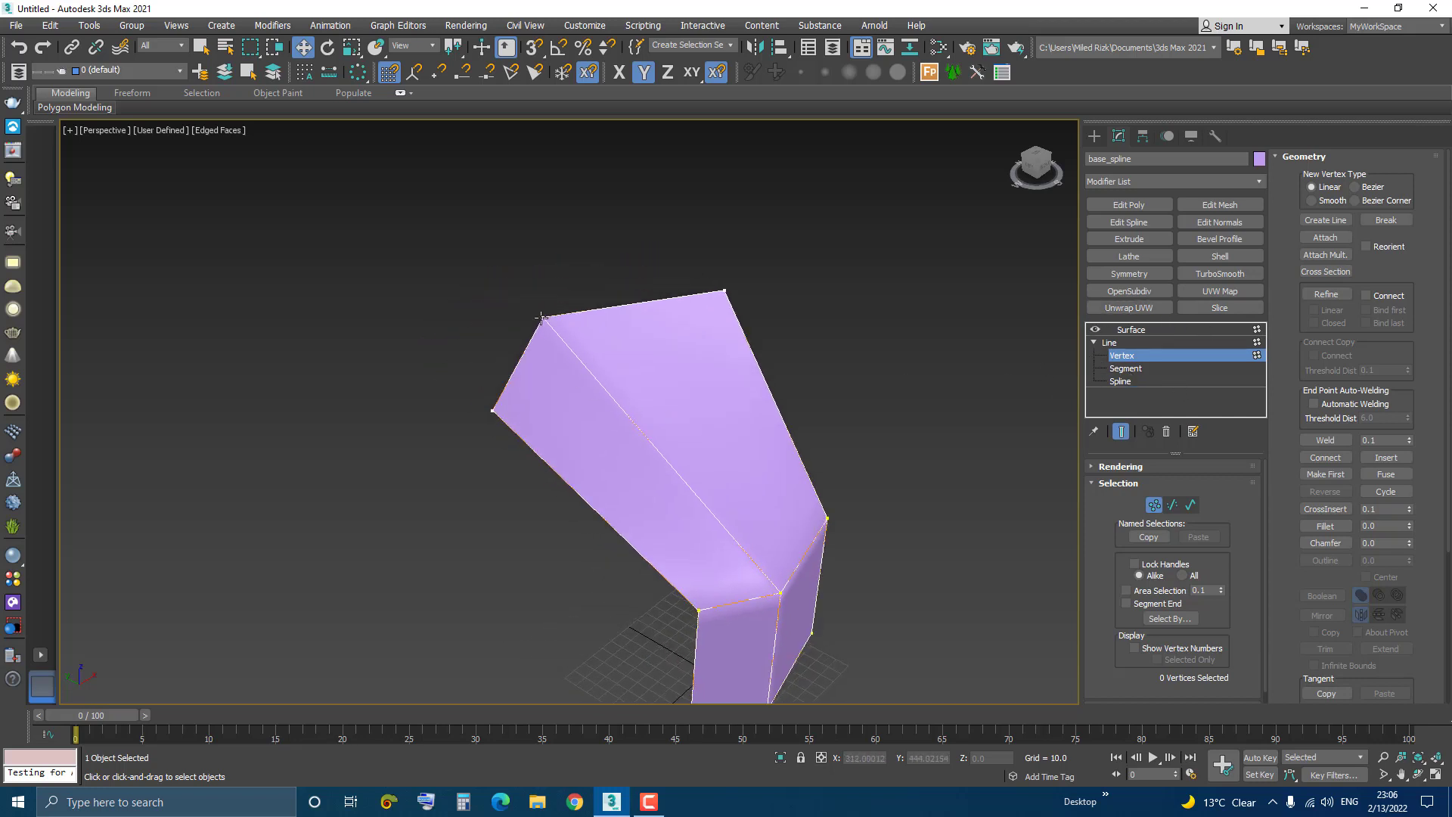
click(543, 317)
drag(499, 302, 563, 330)
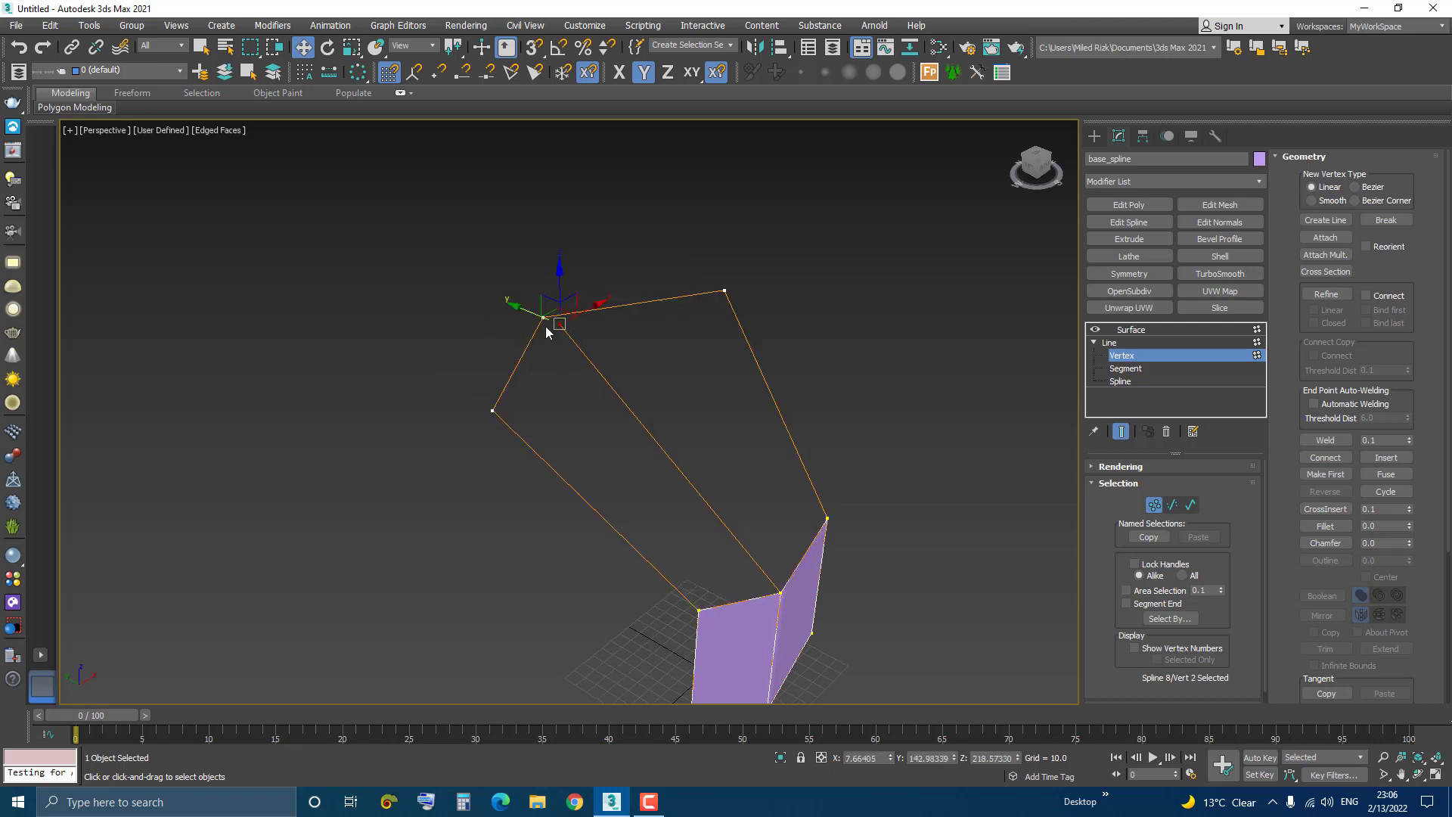
scroll(545, 329, up, 3)
scroll(545, 329, down, 3)
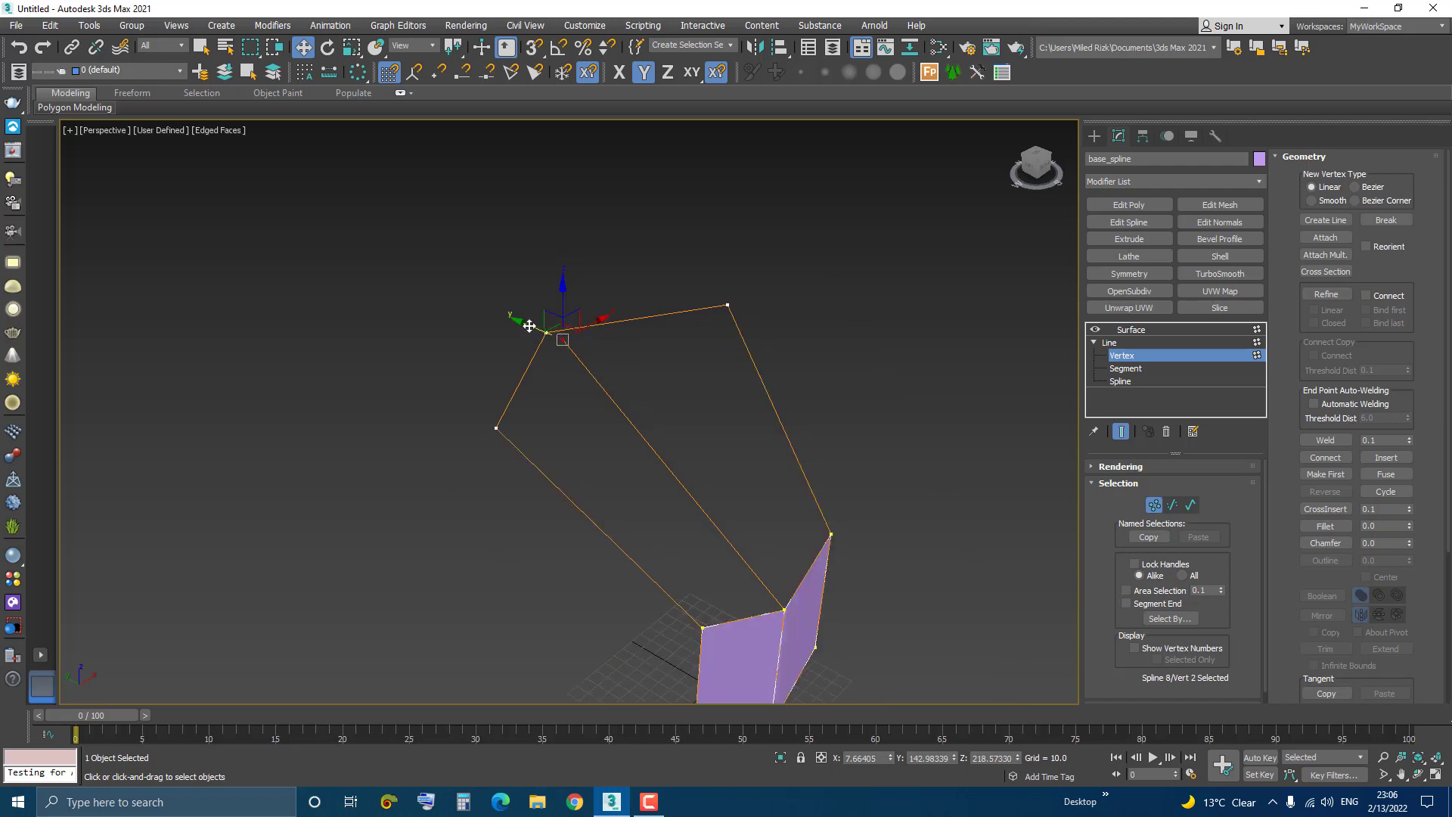
Examine the missing patches of the surface and the gap between the two separated vertices at the upper middle corner.
middle_drag(596, 400, 550, 372)
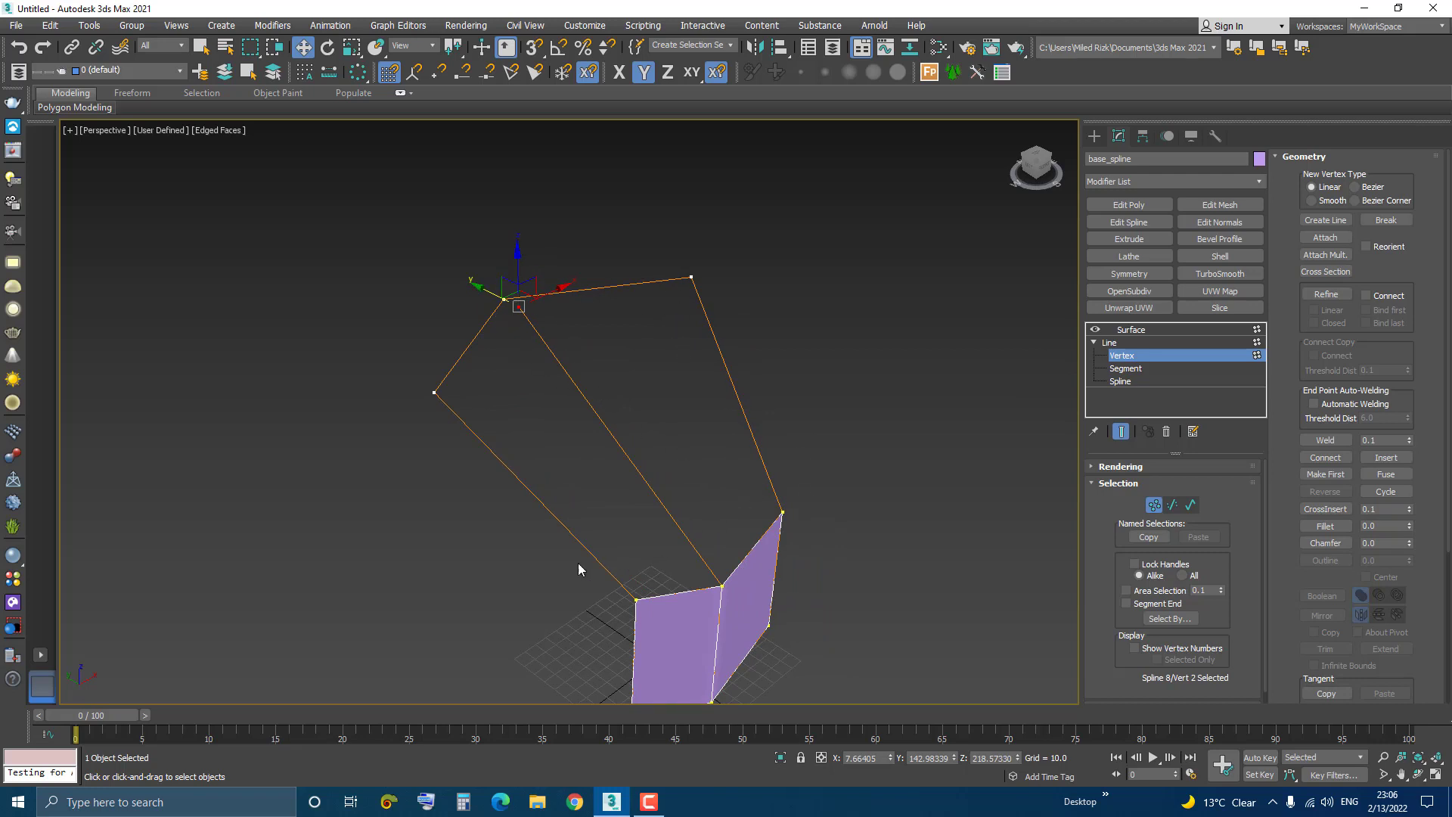
middle_drag(664, 447, 638, 376)
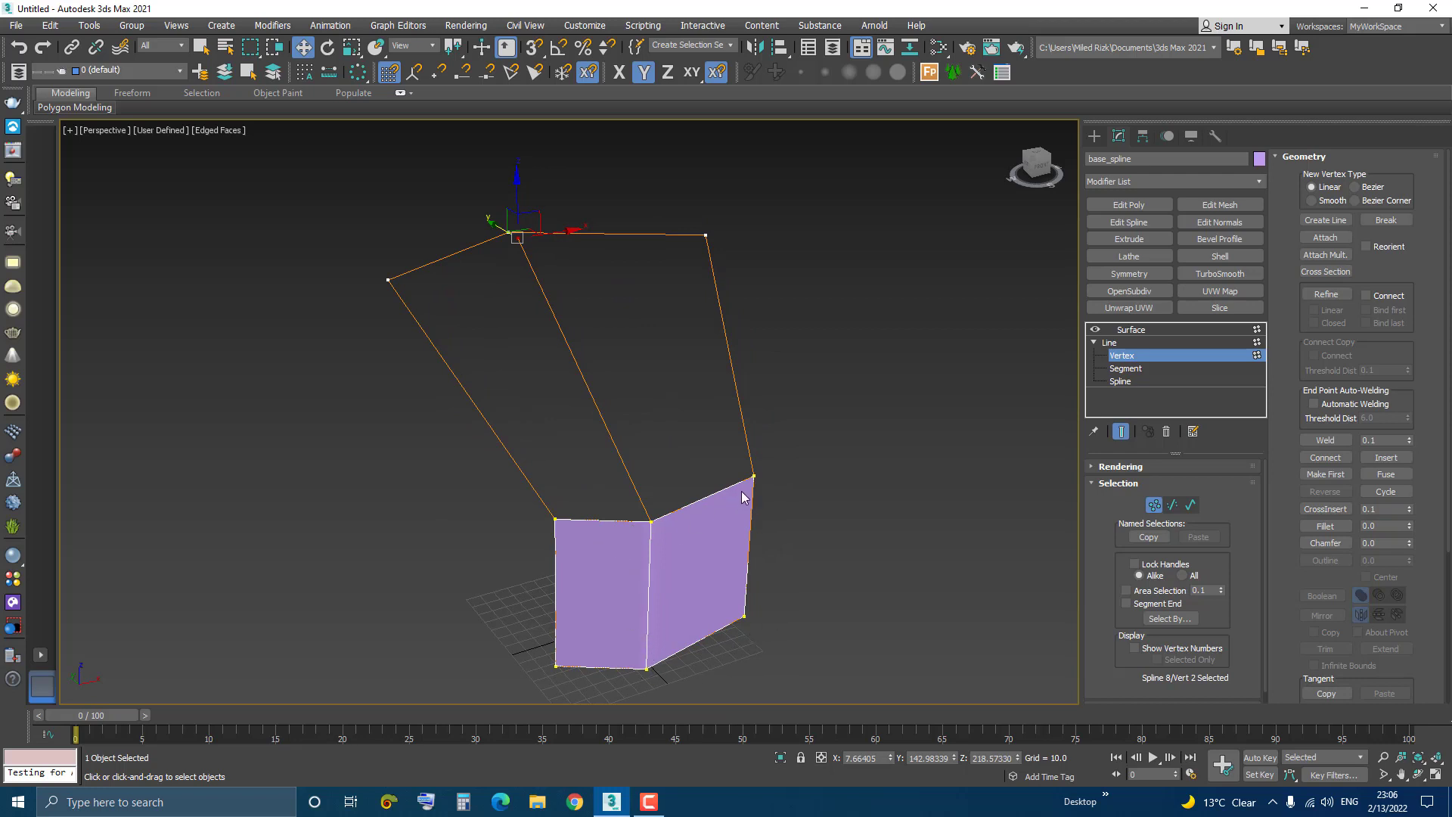
middle_drag(562, 448, 570, 485)
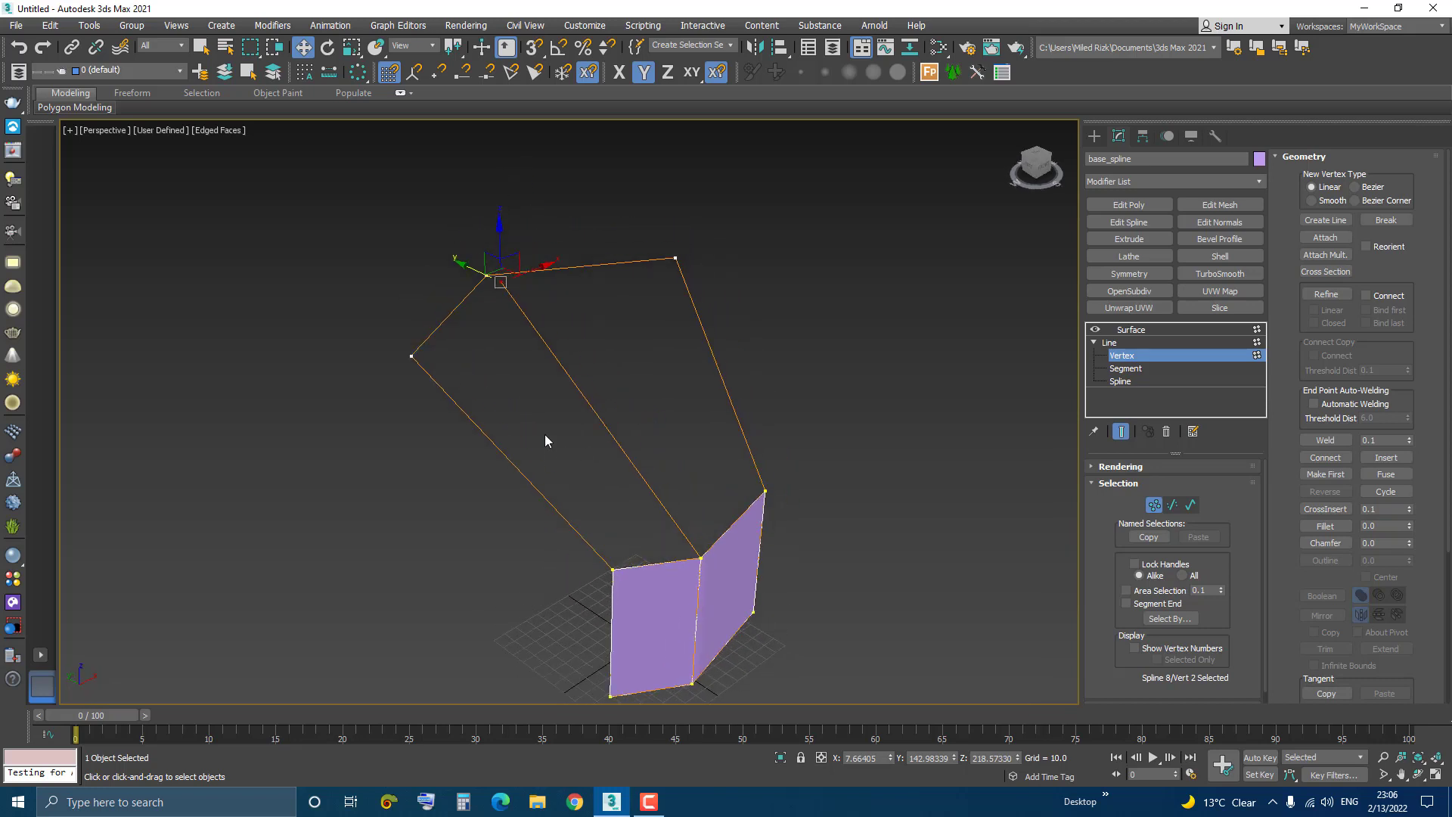
alt+middle_drag(544, 438, 539, 395)
click(504, 335)
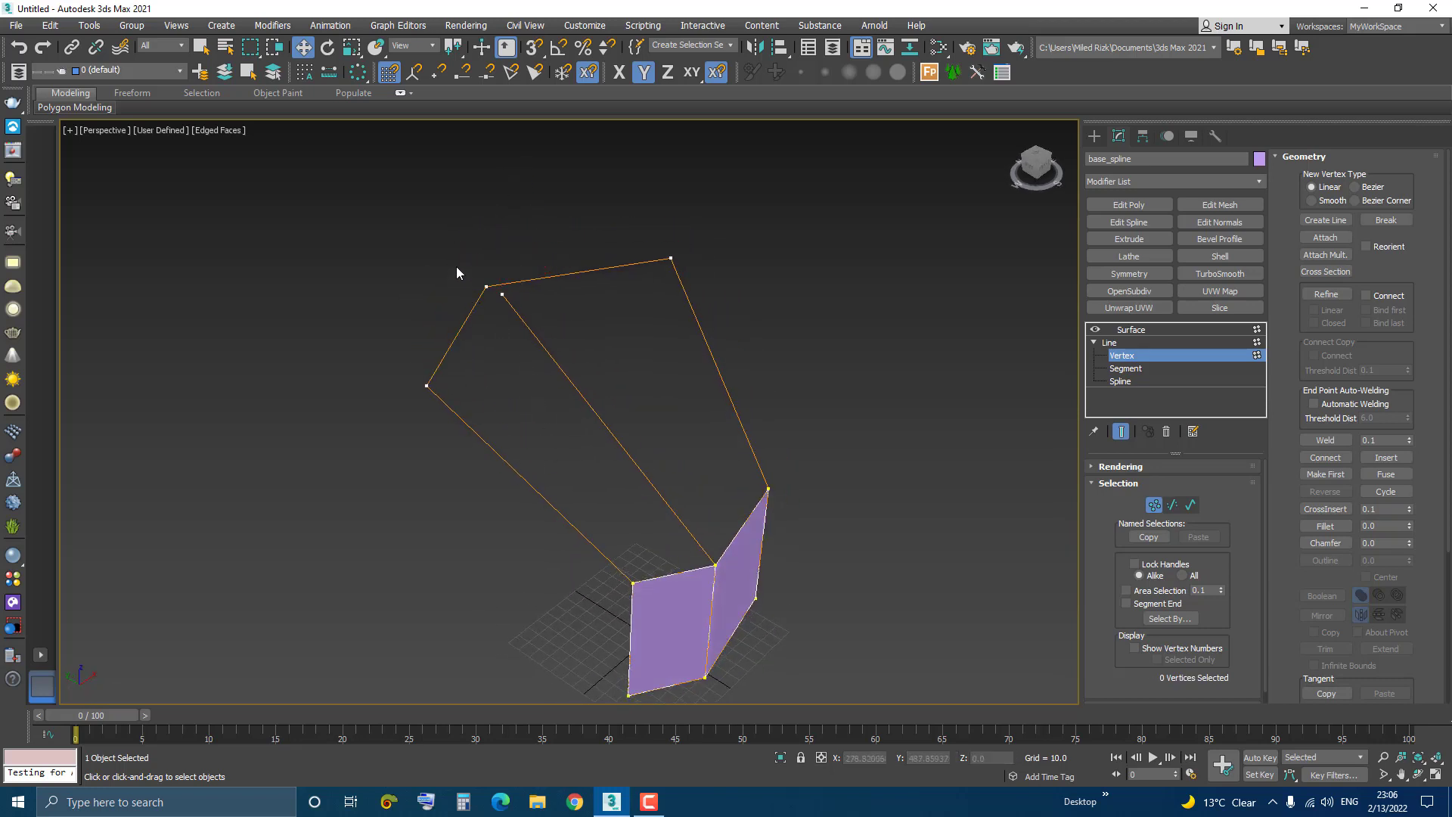
drag(457, 267, 515, 321)
scroll(495, 278, up, 5)
click(483, 356)
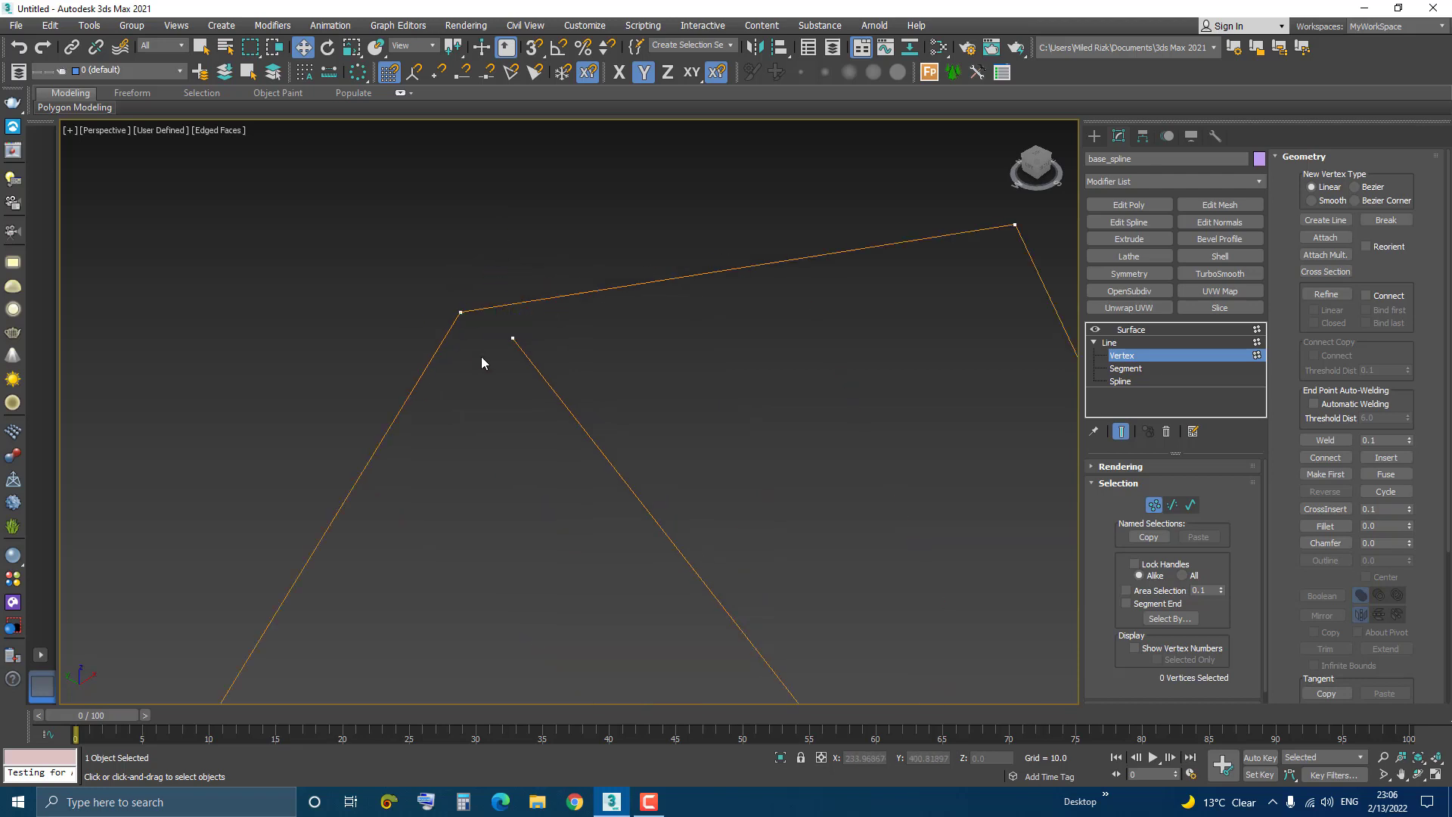
scroll(484, 360, down, 3)
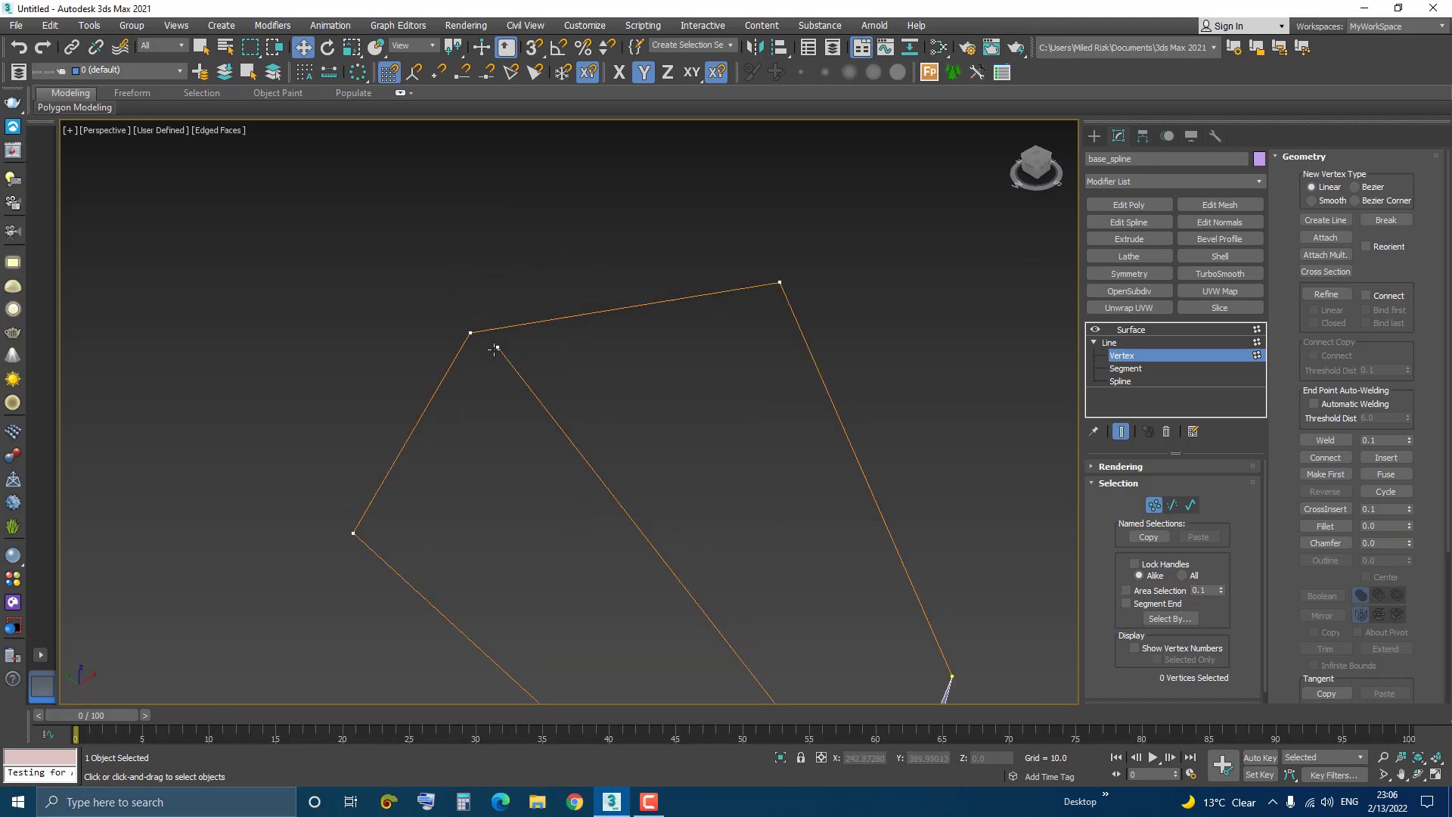
click(493, 347)
scroll(495, 350, down, 3)
Select both separated vertices at the upper middle corner and fuse them to close the surface.
click(447, 310)
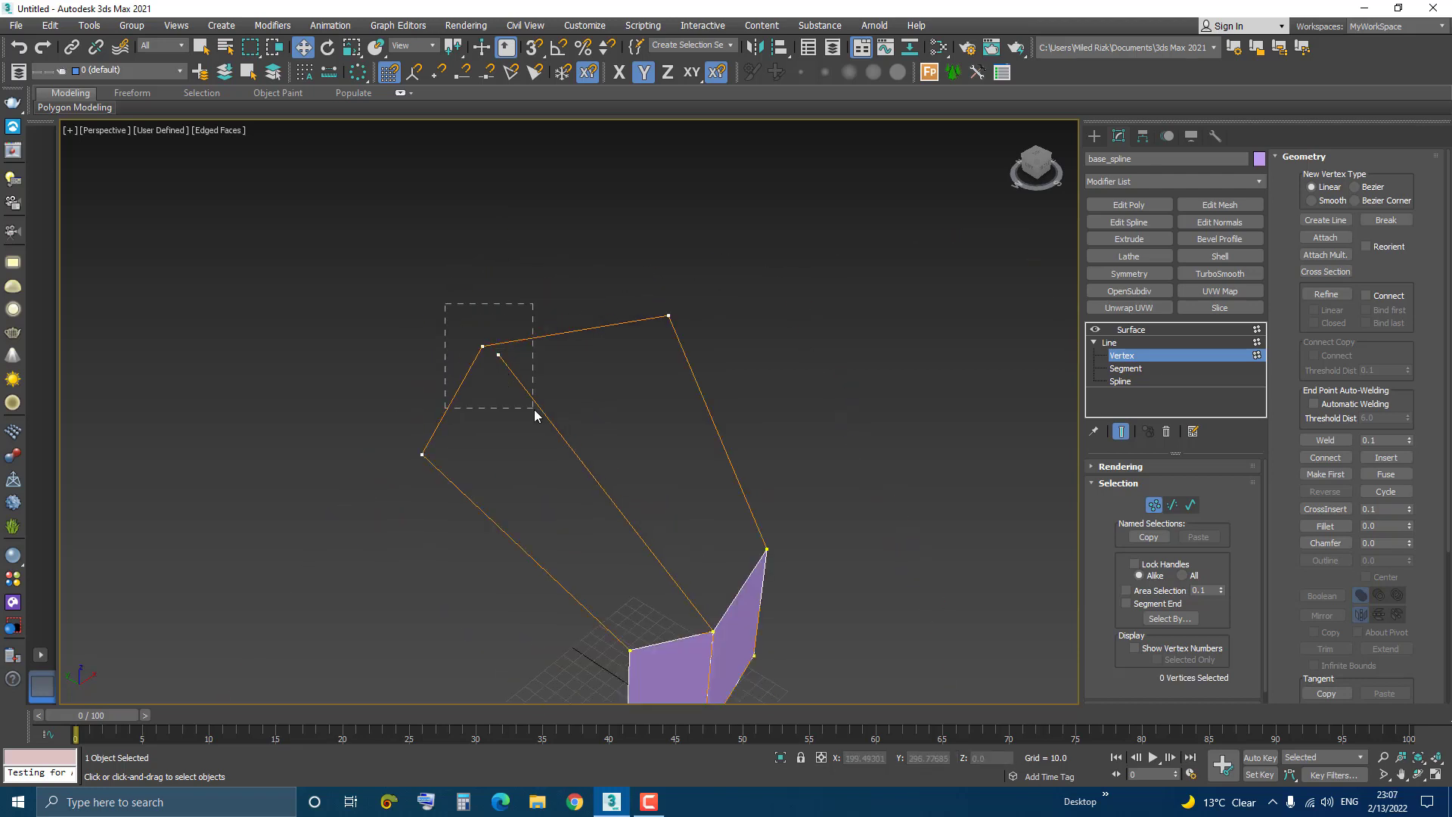
drag(535, 414, 533, 413)
scroll(481, 348, up, 3)
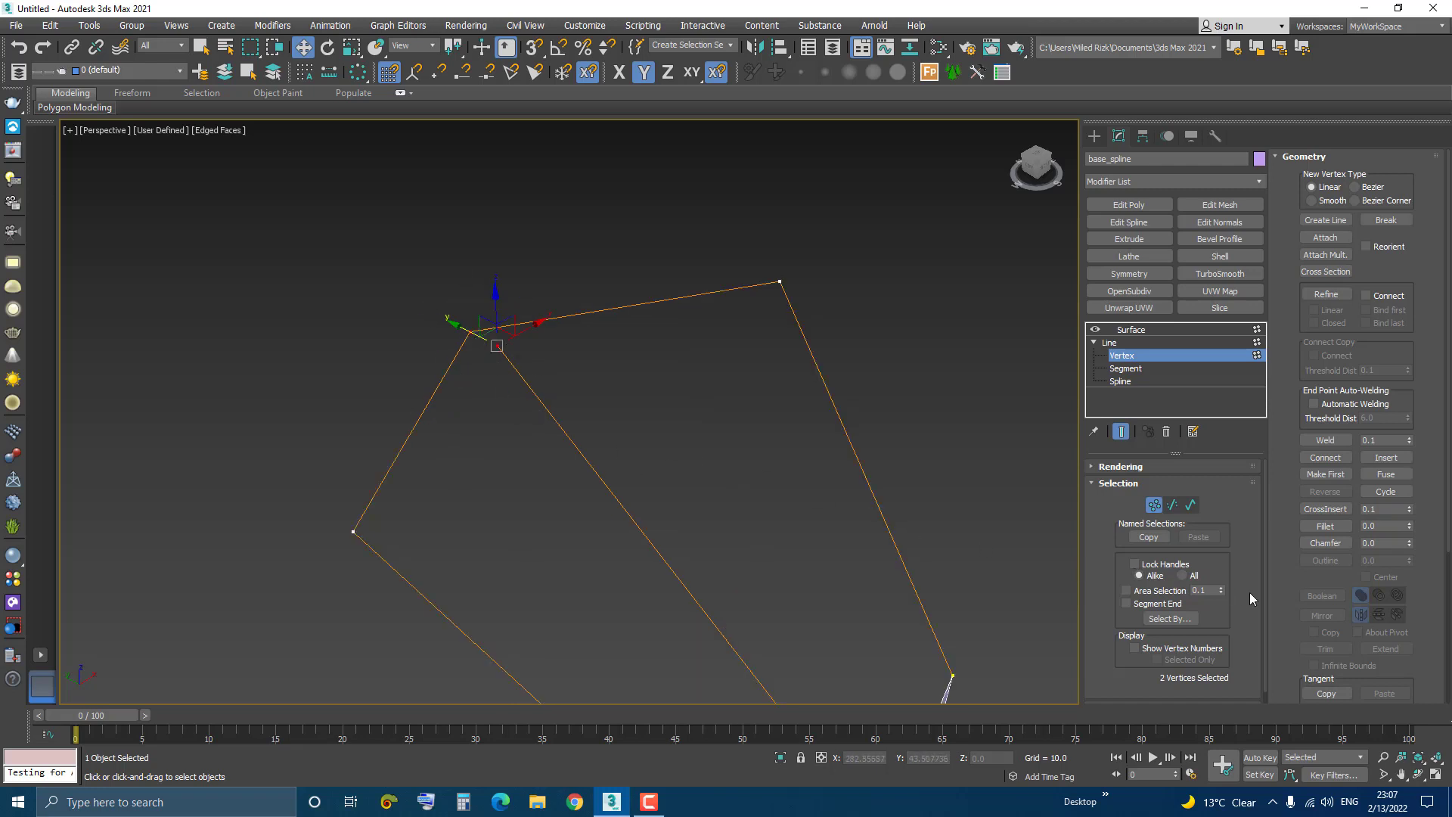
click(1380, 479)
scroll(567, 378, down, 4)
scroll(587, 444, up, 2)
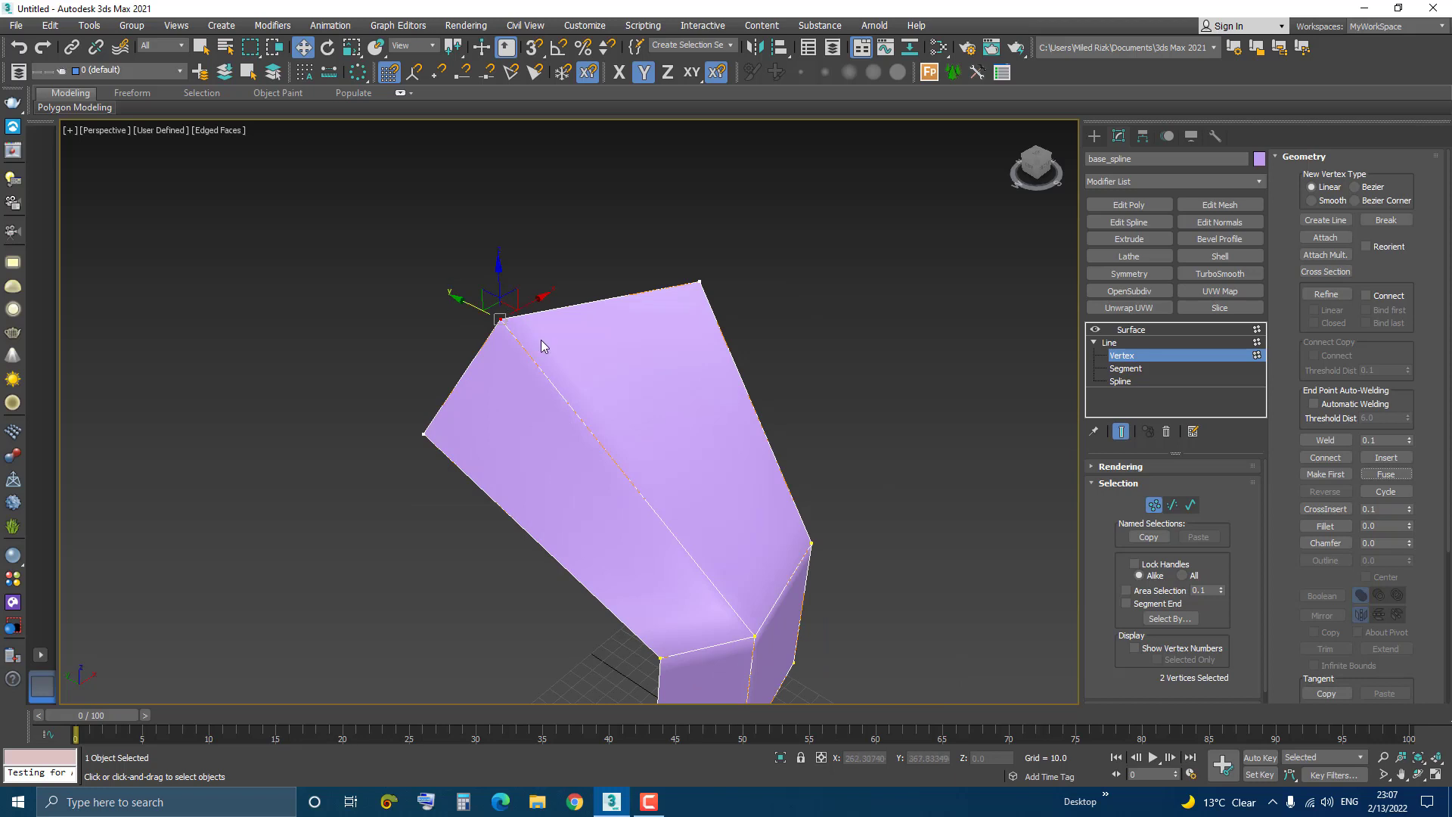
Reselect the fused corner vertices as a check and return to the Surface modifier level.
scroll(485, 327, up, 3)
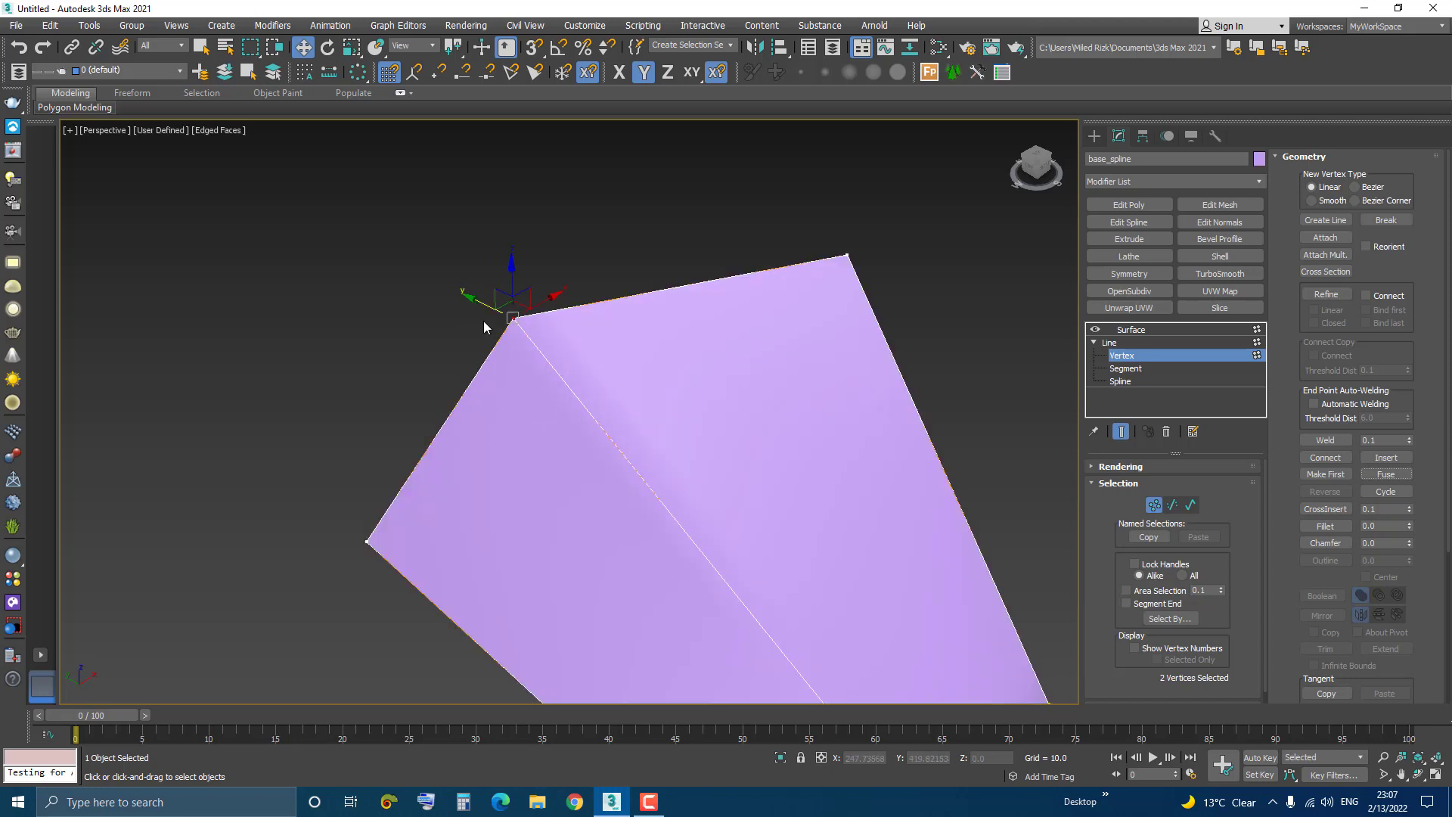
click(447, 335)
drag(541, 361, 539, 355)
scroll(461, 405, down, 4)
alt+middle_drag(557, 502, 528, 415)
click(1125, 343)
click(1130, 330)
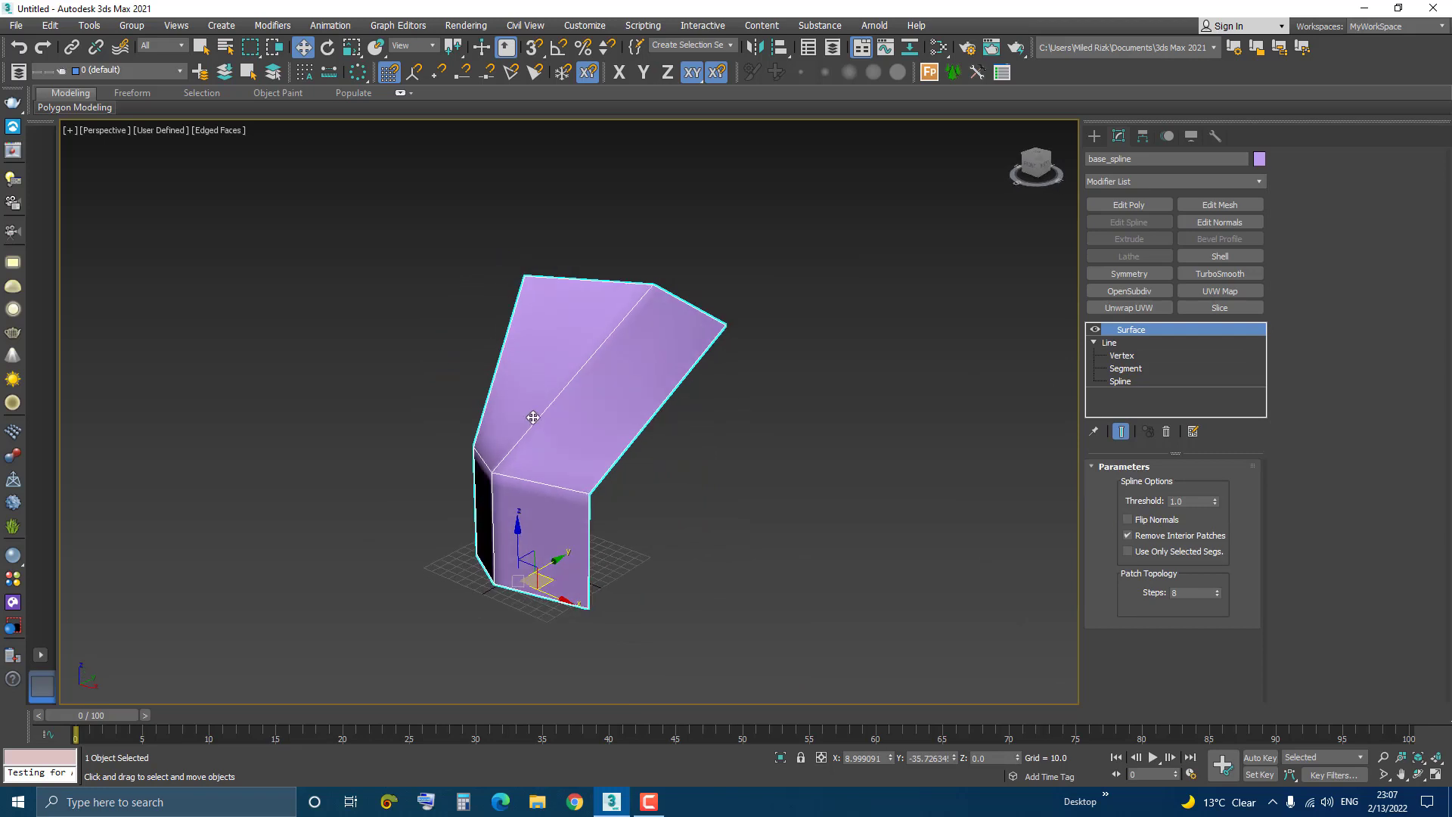
Inspect the completed surface and its Surface modifier parameters from several angles and distances.
scroll(538, 496, up, 4)
scroll(559, 503, down, 5)
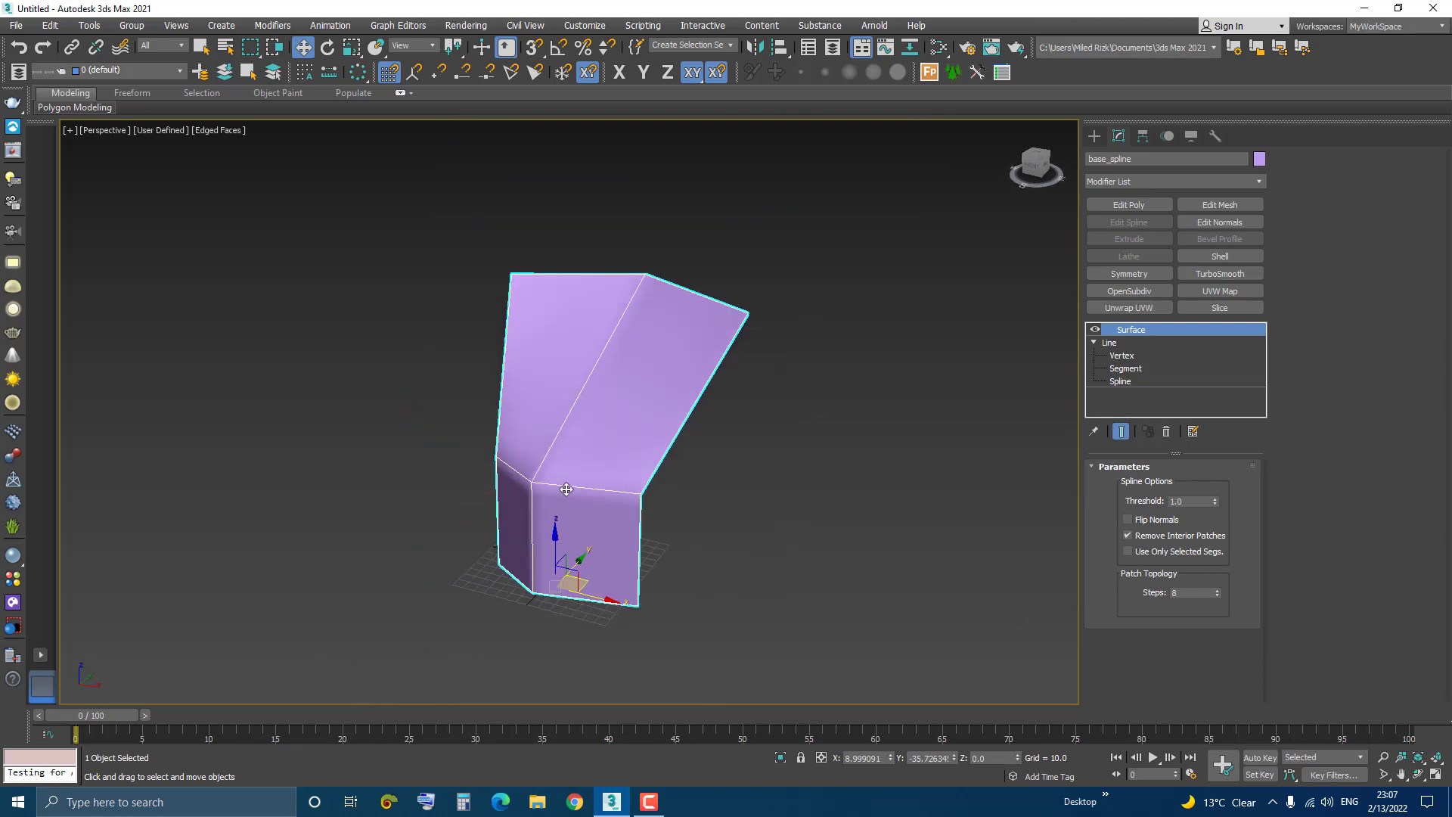
alt+middle_drag(560, 514, 608, 434)
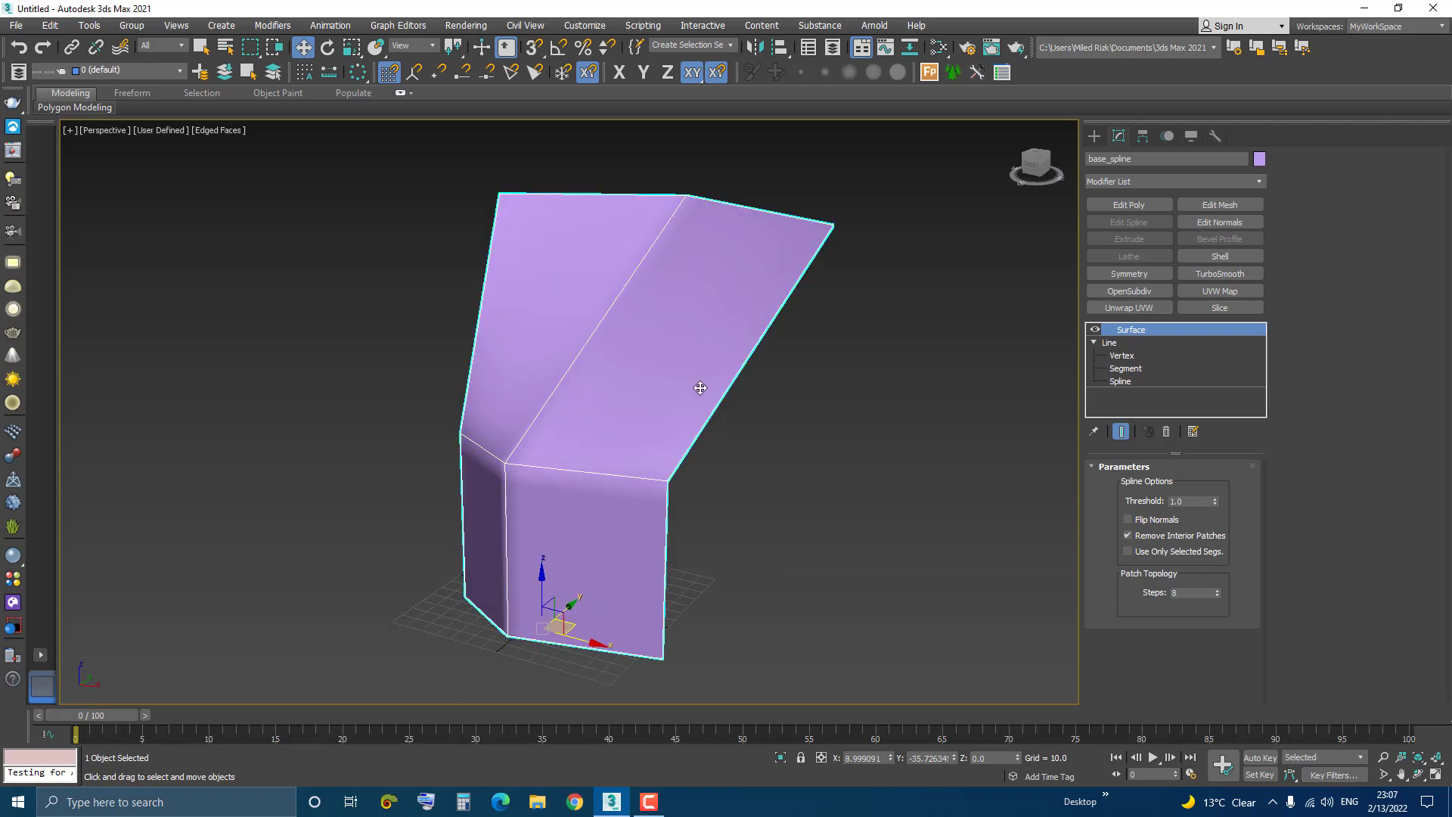
alt+middle_drag(697, 389, 648, 395)
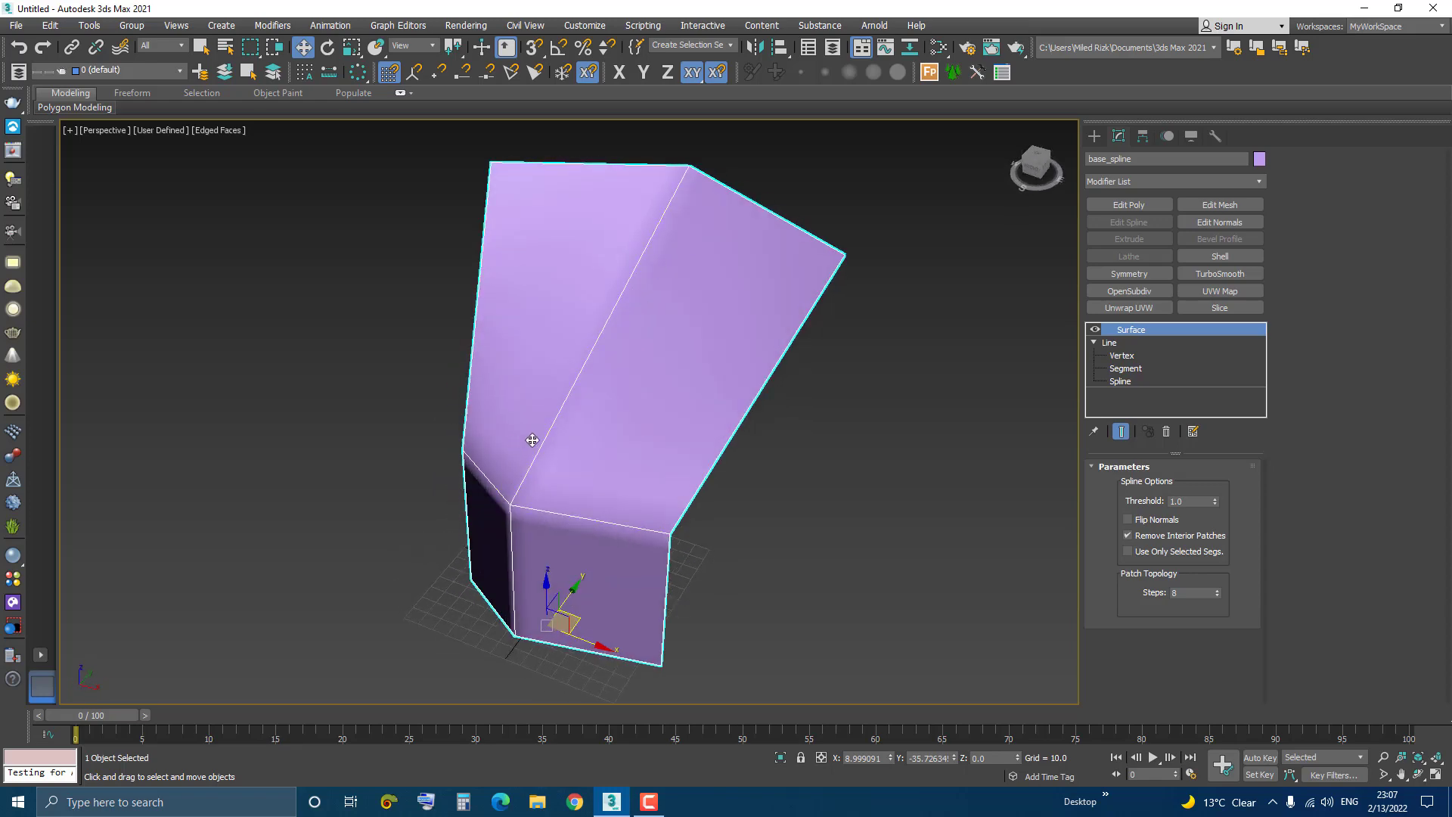
alt+middle_drag(532, 440, 586, 491)
scroll(645, 478, down, 3)
scroll(619, 482, up, 2)
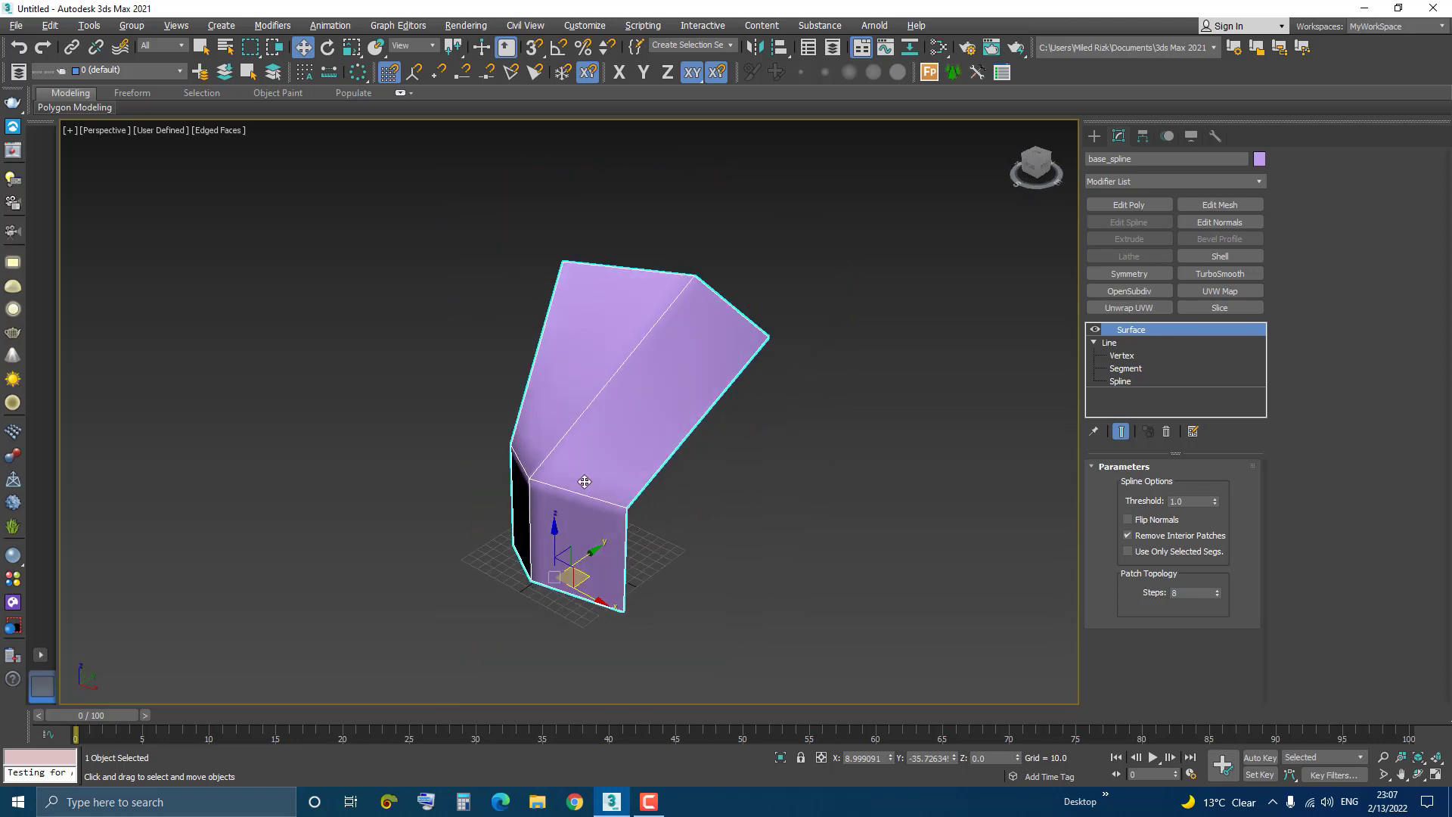
scroll(582, 498, up, 3)
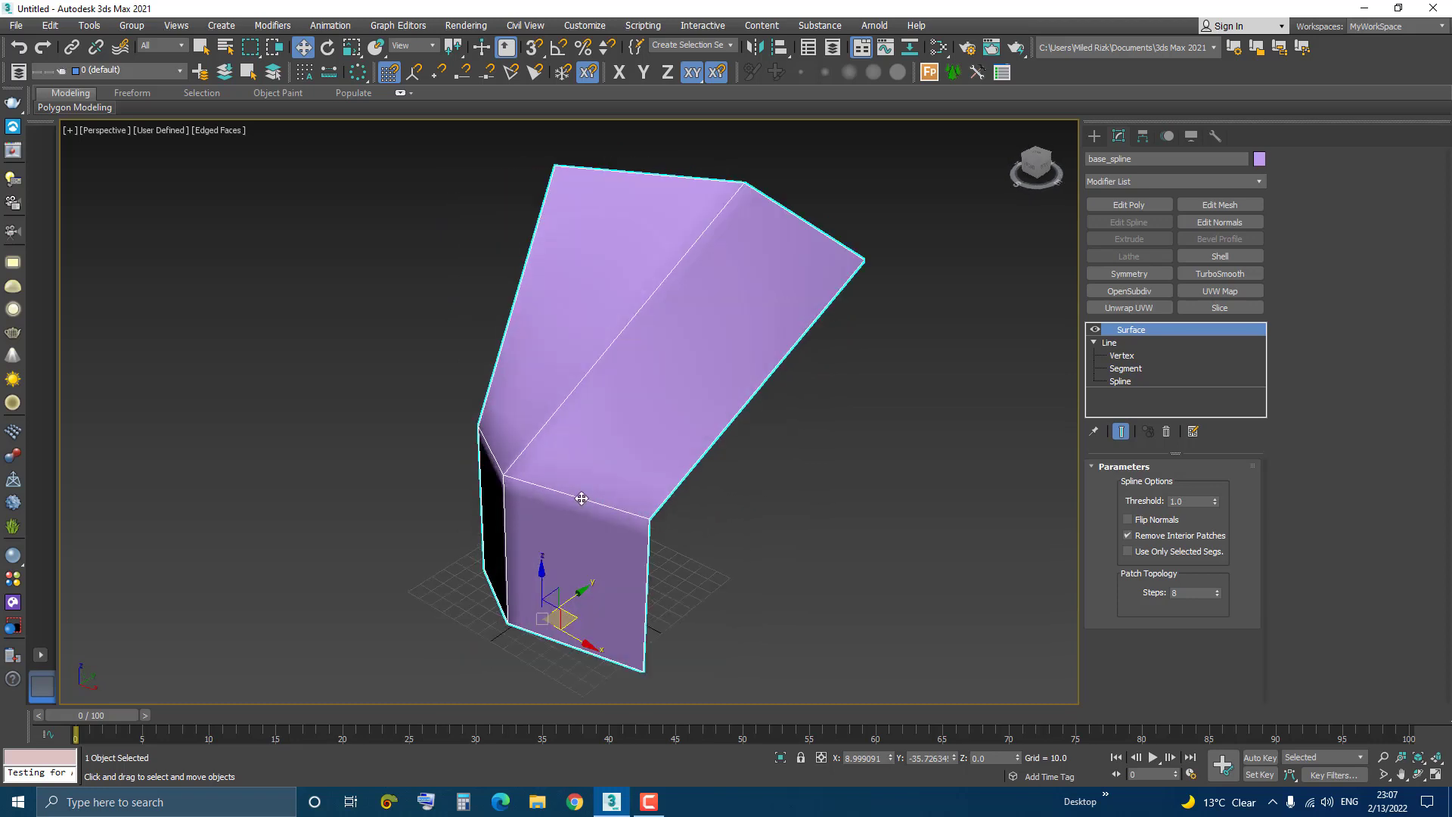
Try Flip Normals on the Surface modifier and turn it back off.
click(1128, 518)
click(1128, 518)
alt+middle_drag(596, 446, 602, 499)
scroll(629, 401, down, 3)
scroll(651, 471, up, 2)
Reduce the Surface modifier's Patch Topology steps to 4 and examine the shading at the middle bend.
scroll(604, 523, up, 2)
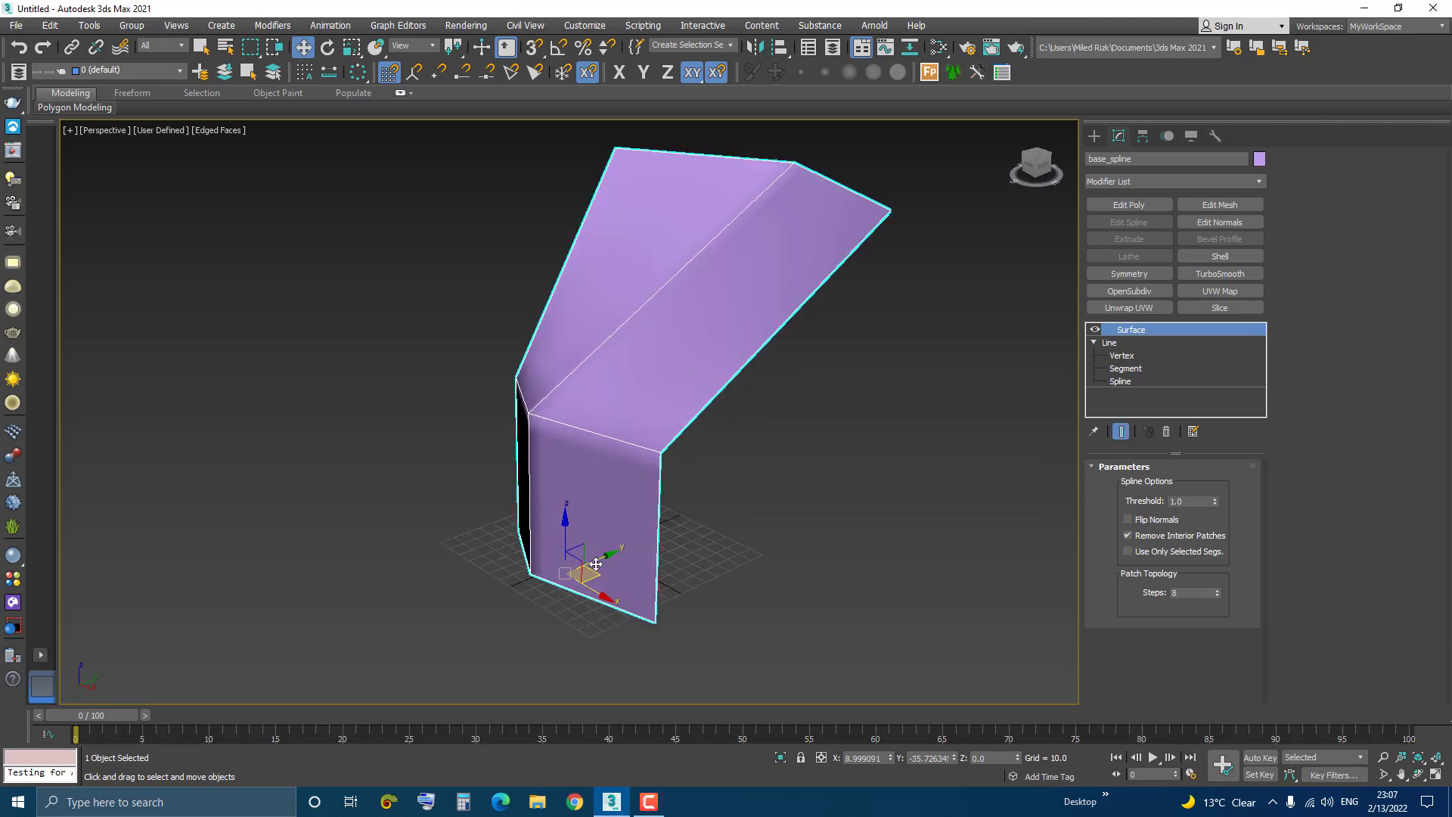
scroll(596, 564, up, 2)
scroll(590, 447, up, 4)
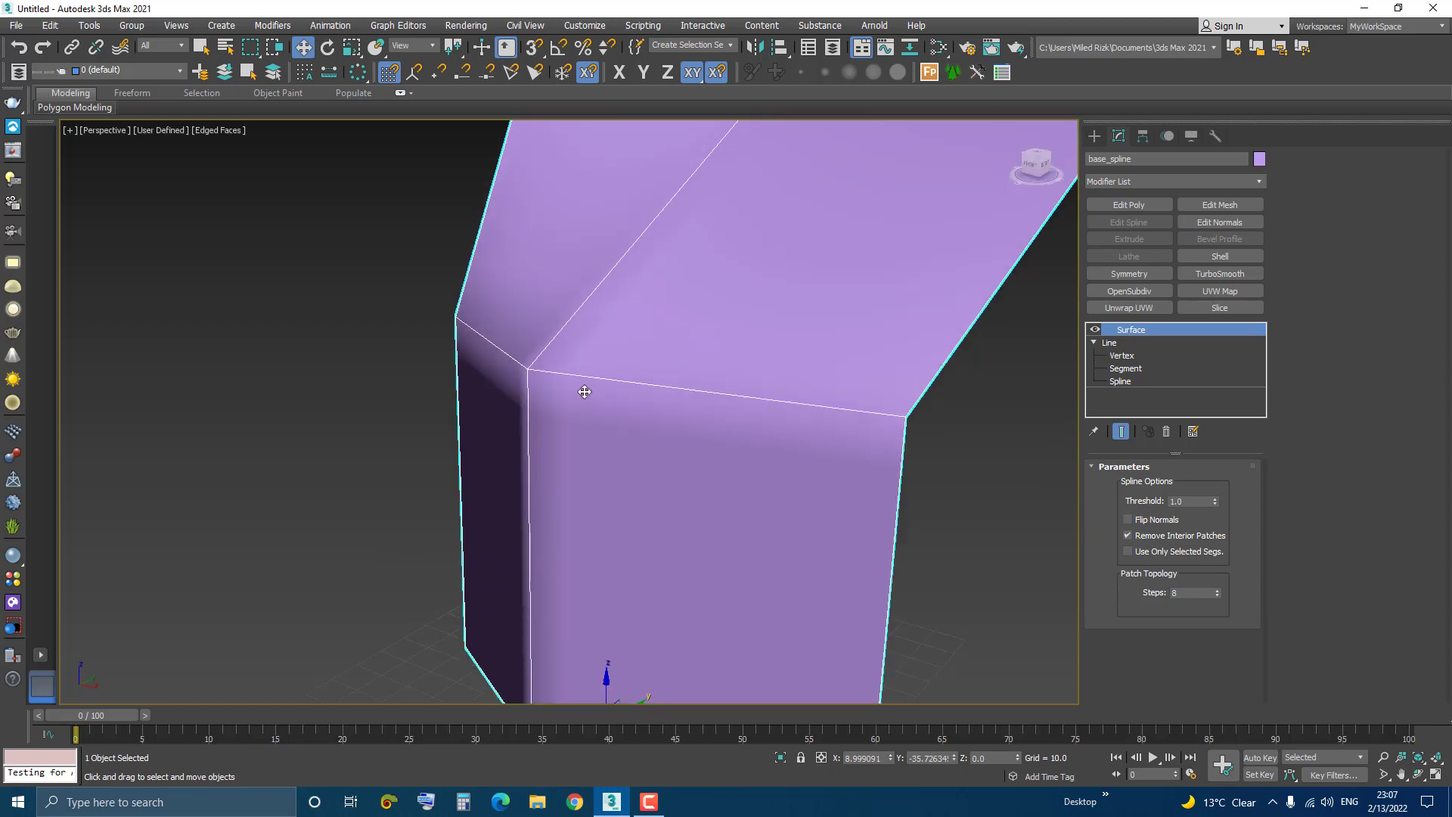
middle_drag(594, 422, 600, 507)
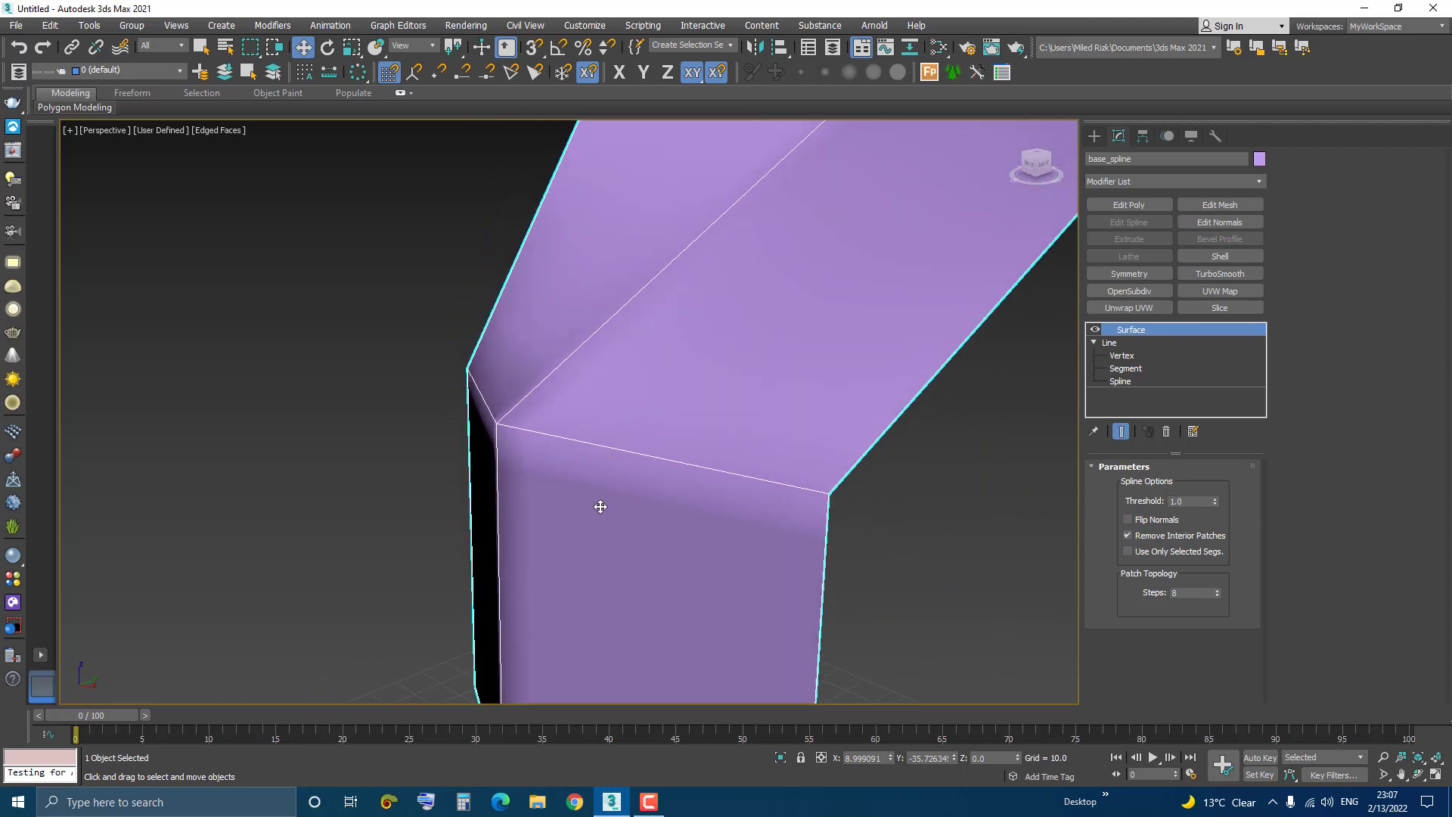
click(1218, 596)
click(1218, 595)
click(1217, 595)
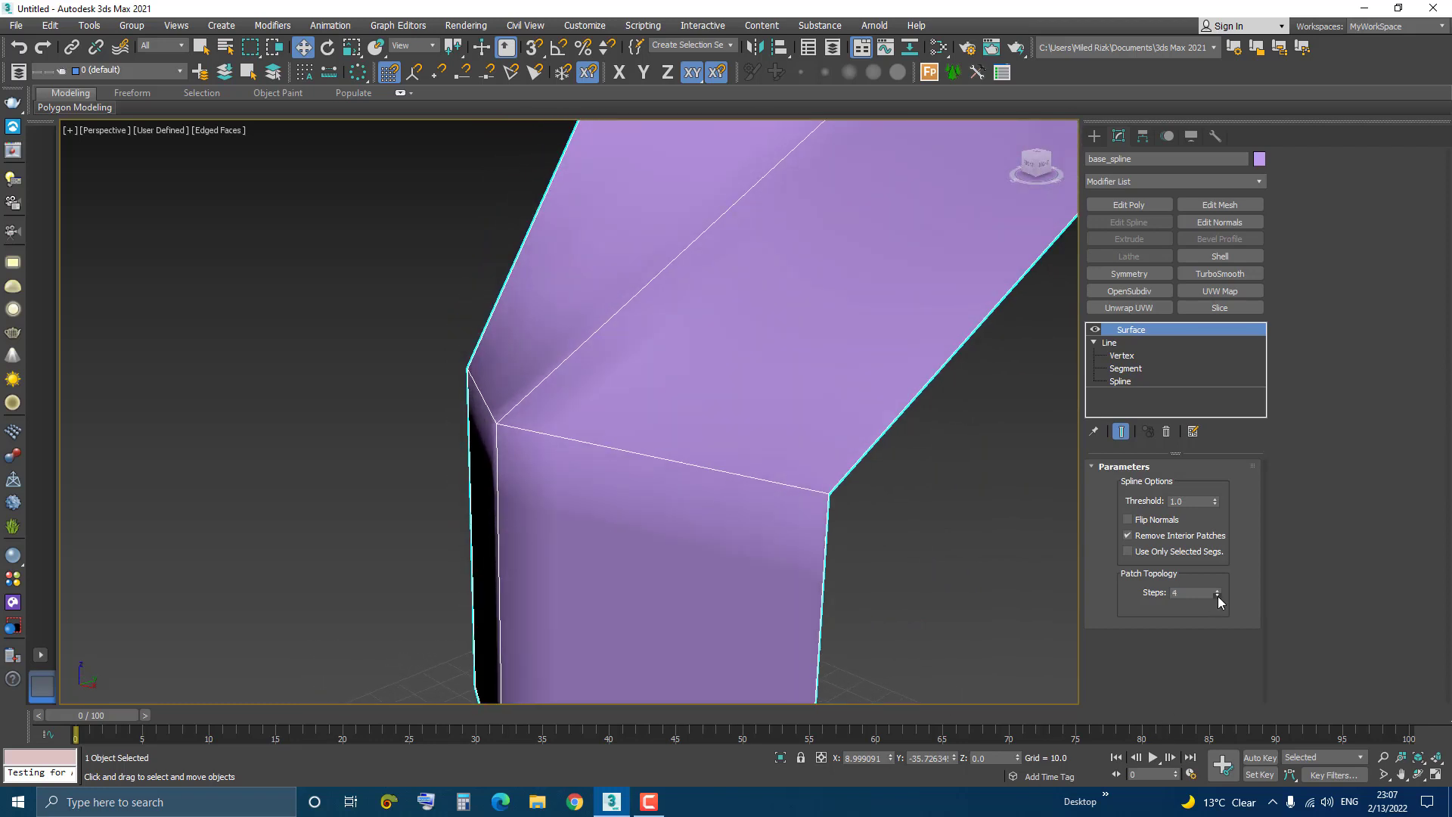
scroll(681, 529, down, 2)
alt+middle_drag(683, 526, 718, 531)
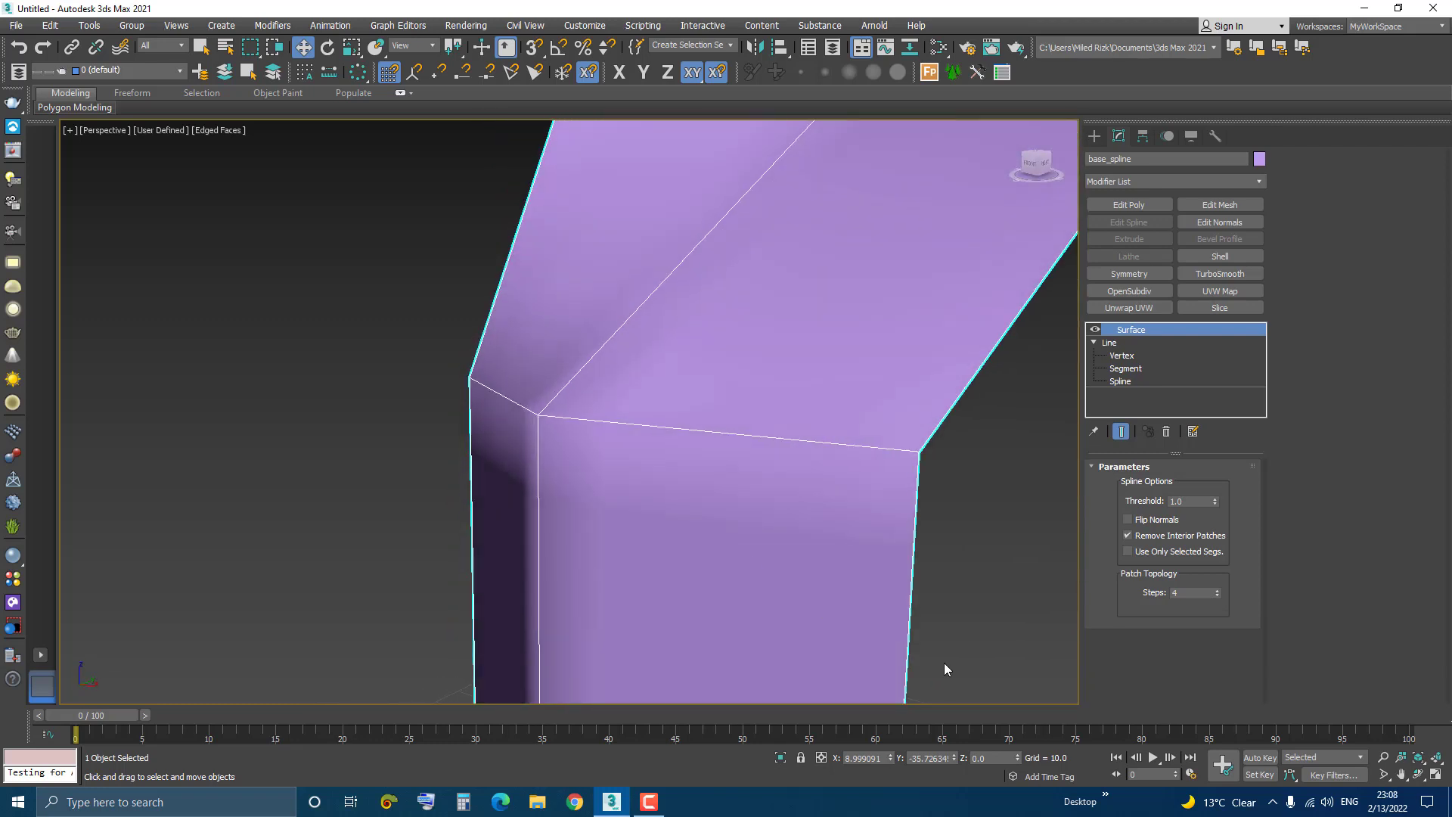
Raise the Surface modifier's Patch Topology steps to 18 and check the smoothness of the bend.
click(1216, 589)
click(1216, 589)
click(1215, 589)
click(1215, 589)
click(1216, 589)
click(1215, 589)
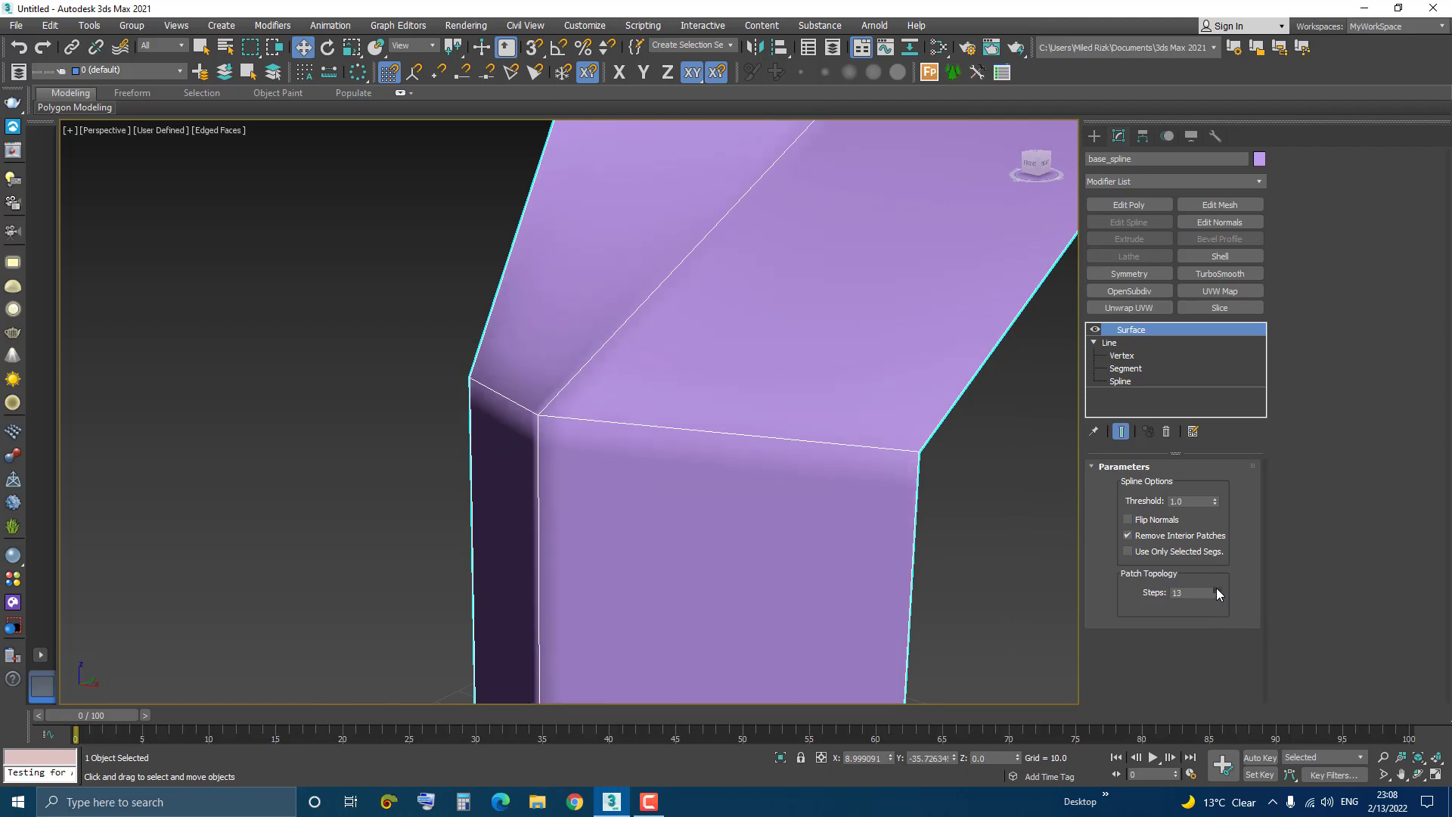
mouse_move(632, 466)
alt+middle_down()
mouse_move(680, 444)
mouse_move(602, 465)
mouse_move(651, 388)
mouse_move(636, 379)
mouse_move(665, 430)
mouse_move(778, 411)
mouse_move(673, 428)
mouse_move(570, 421)
mouse_move(710, 428)
mouse_move(680, 365)
mouse_move(642, 366)
mouse_move(632, 479)
alt+middle_up()
scroll(639, 390, up, 3)
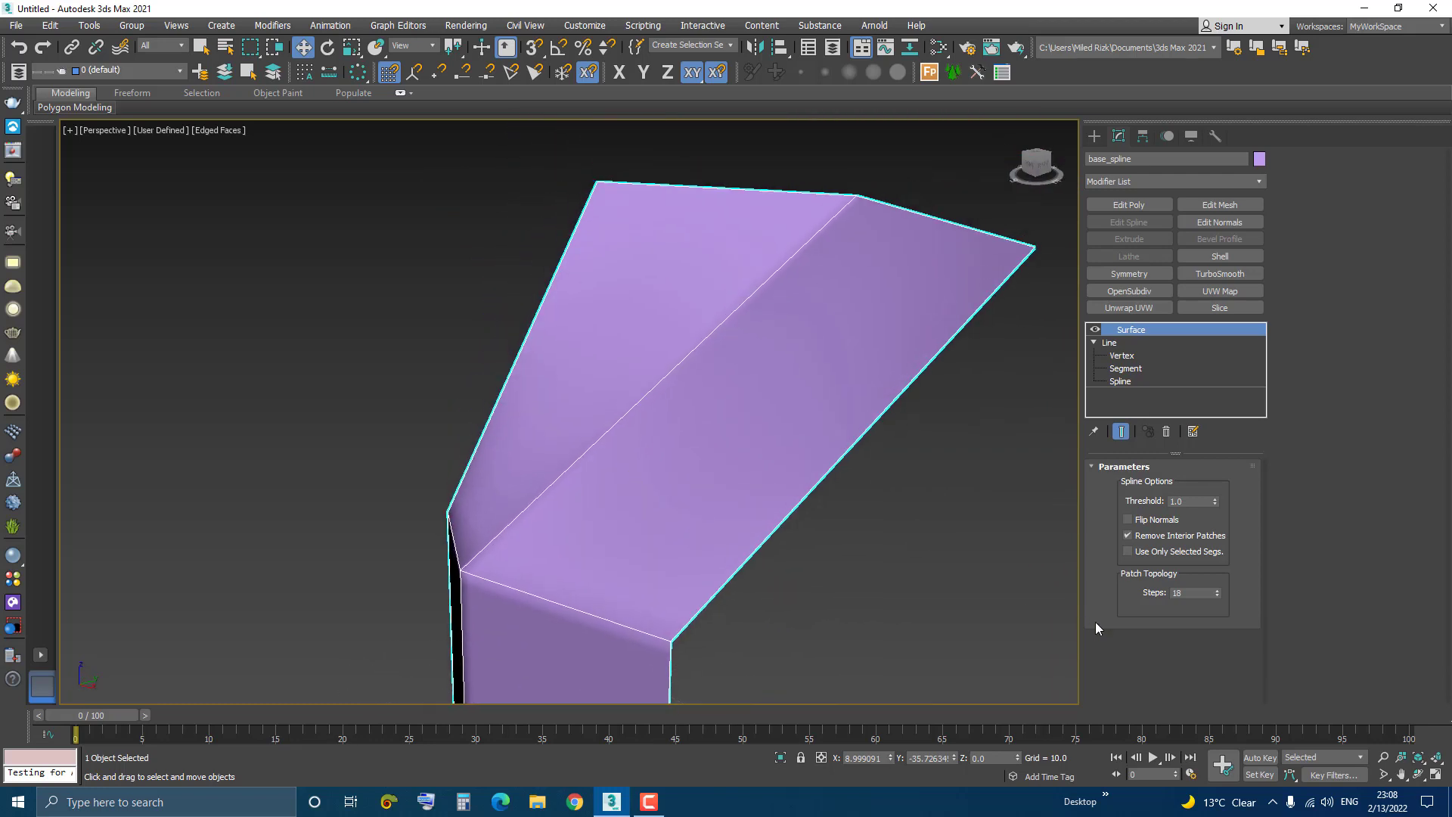
Add an Edit Mesh modifier above Surface and enter its Face level.
alt+middle_drag(582, 421, 612, 327)
scroll(633, 434, down, 2)
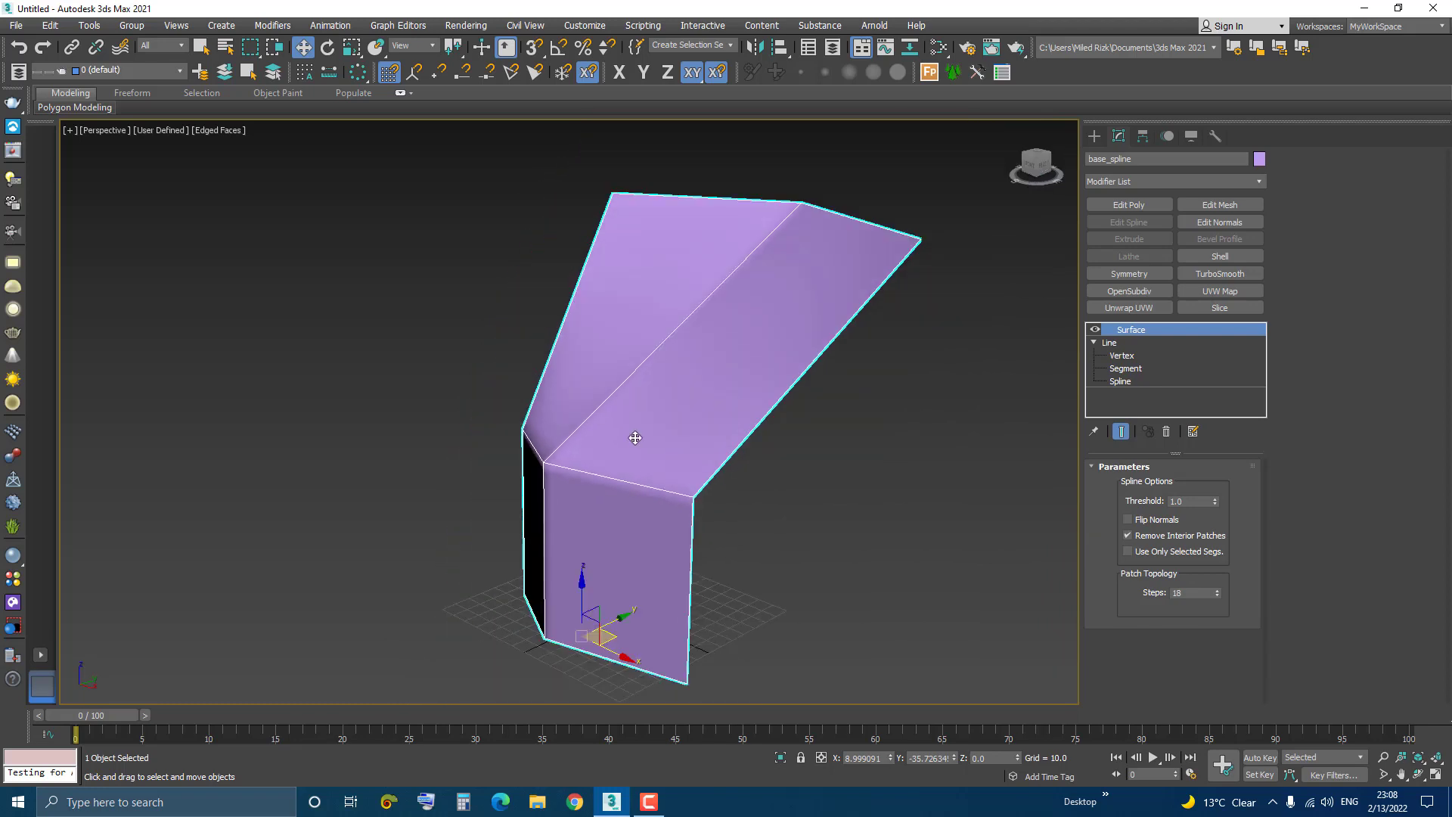
scroll(635, 438, up, 3)
scroll(635, 454, up, 2)
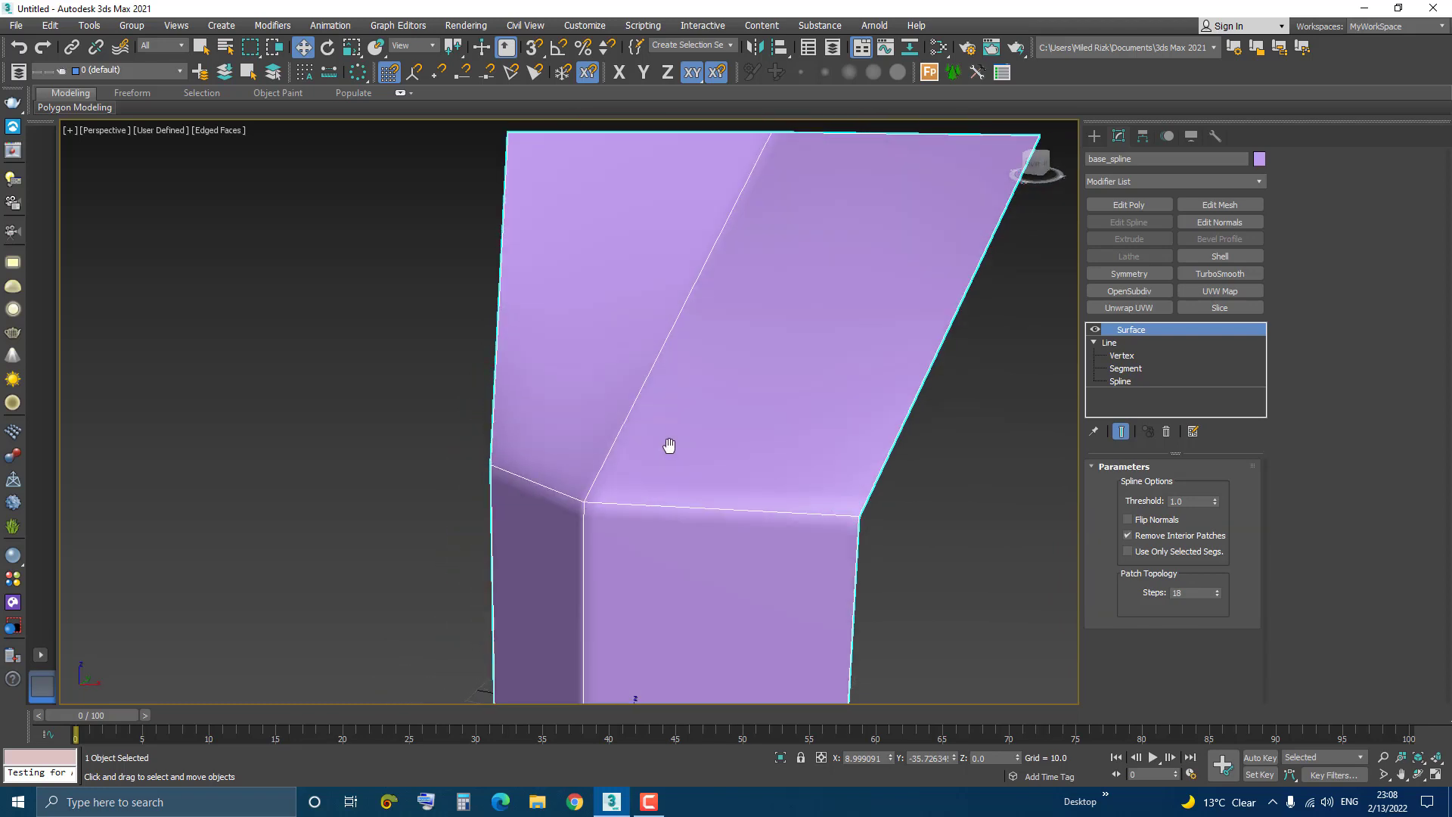
middle_drag(668, 443, 639, 420)
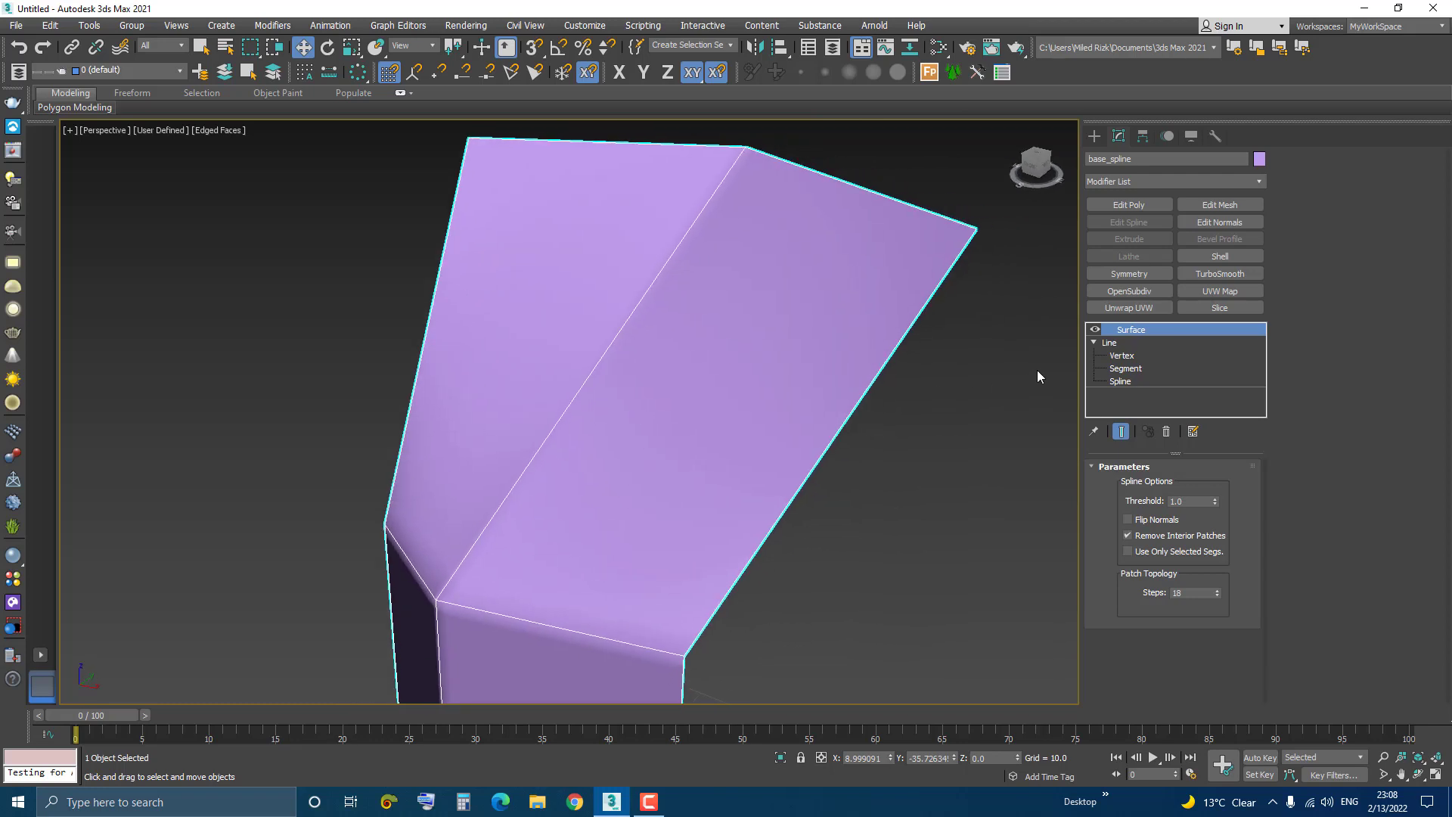
click(1094, 342)
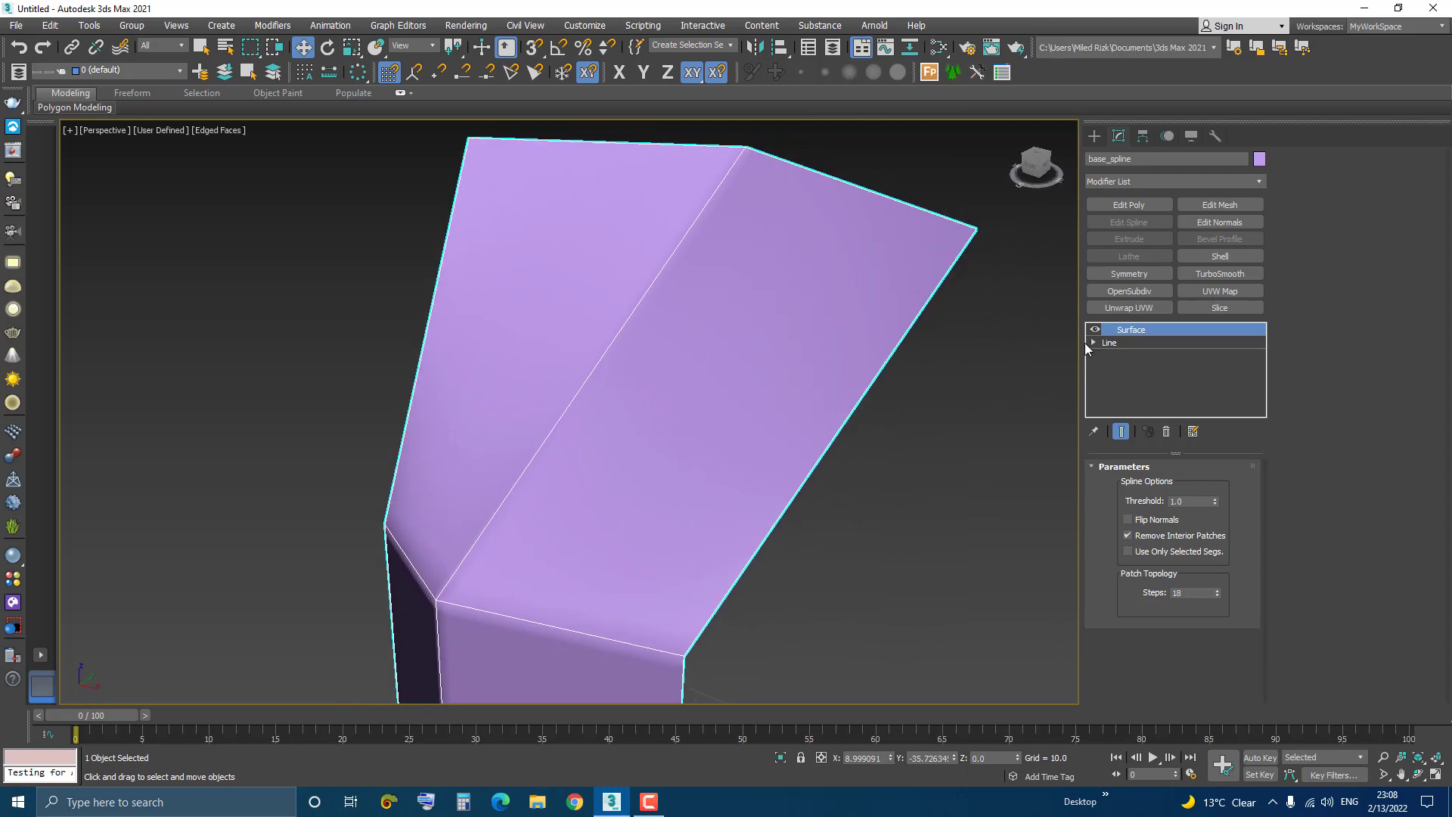
click(1232, 204)
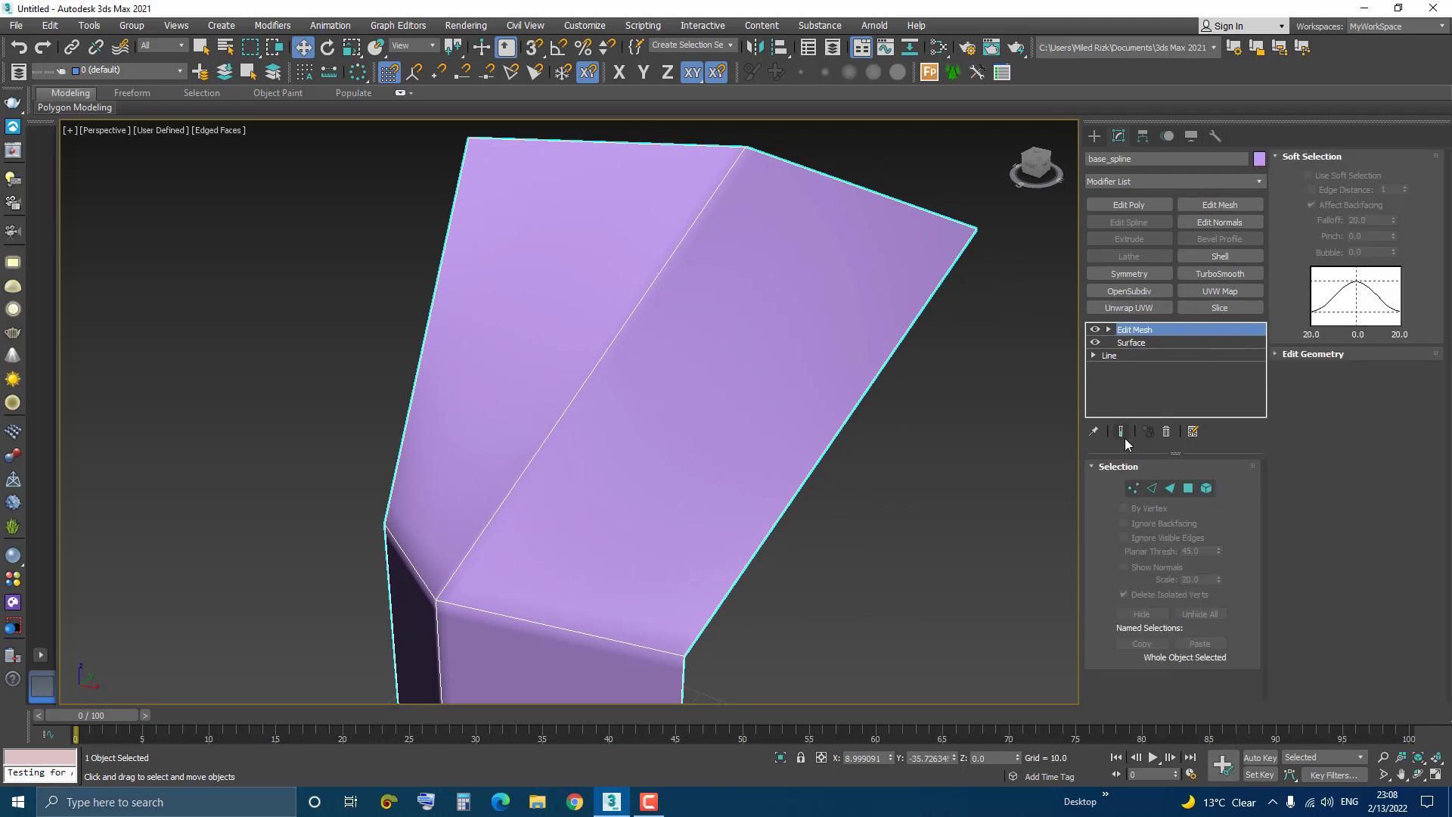
click(1171, 488)
Select all faces of the mesh and inspect the density of its triangulation up close.
scroll(728, 413, down, 4)
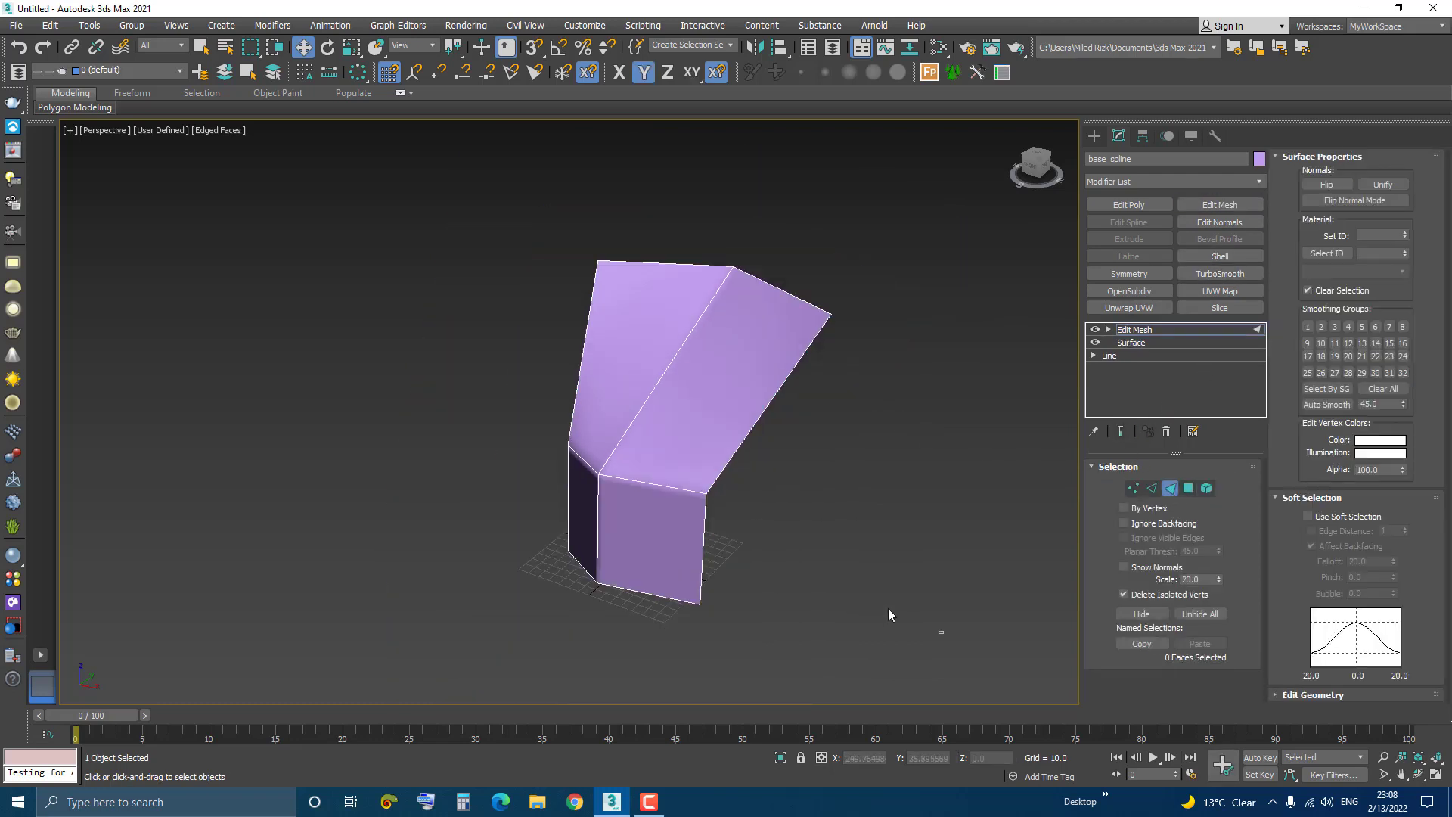
drag(425, 200, 424, 198)
scroll(680, 363, up, 10)
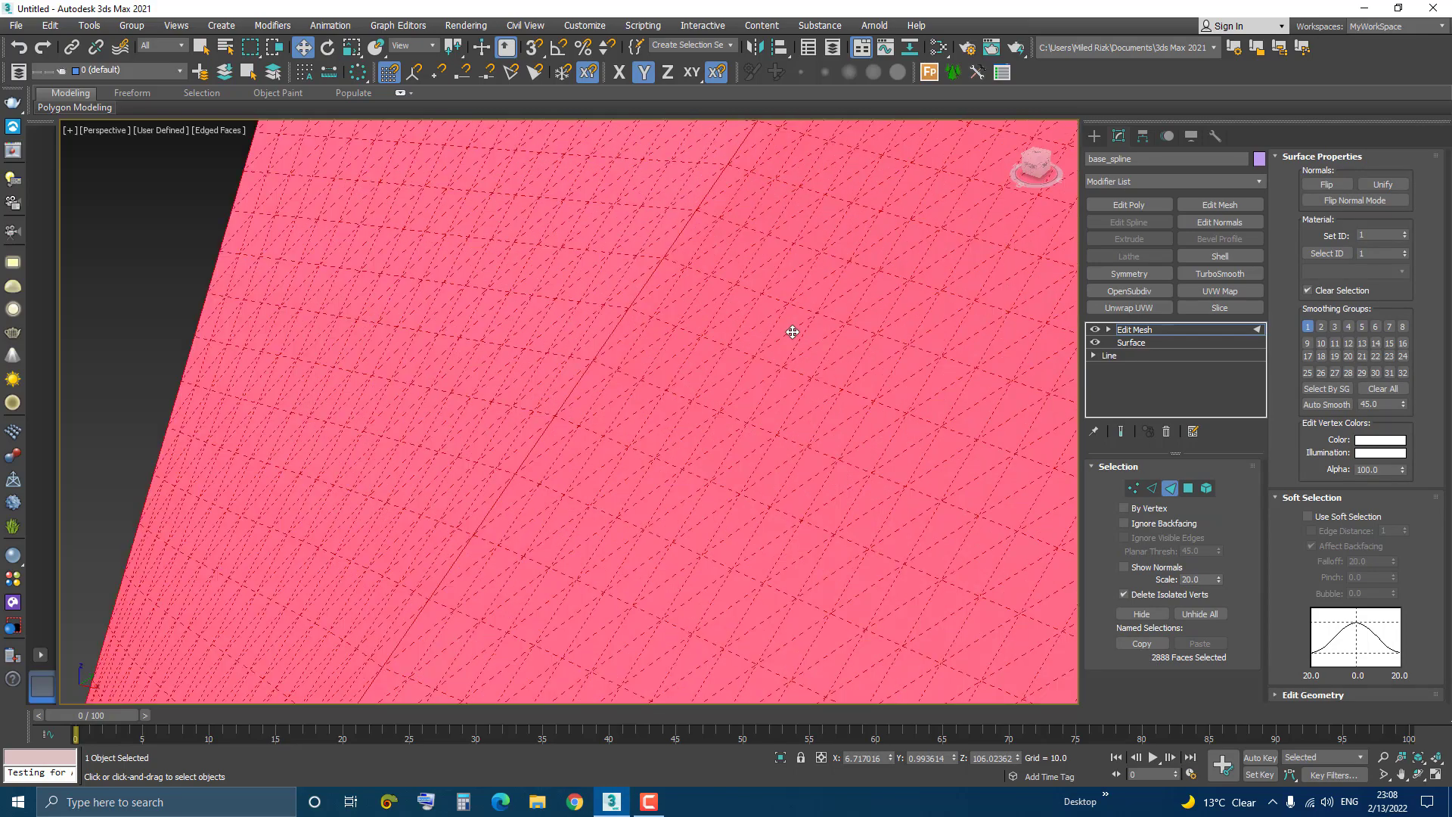
scroll(706, 311, down, 3)
scroll(707, 314, up, 1)
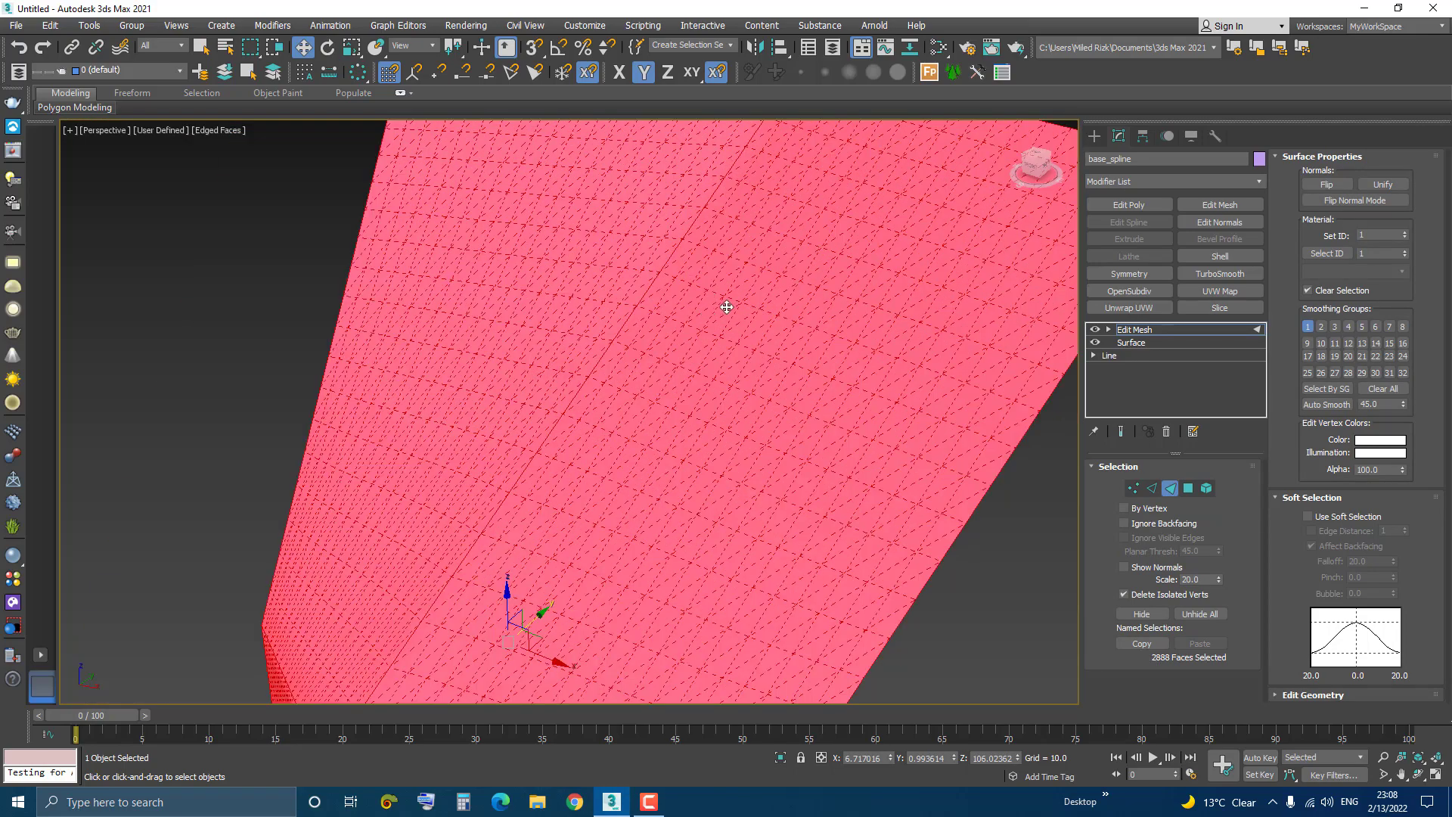
scroll(726, 307, up, 2)
scroll(716, 328, down, 2)
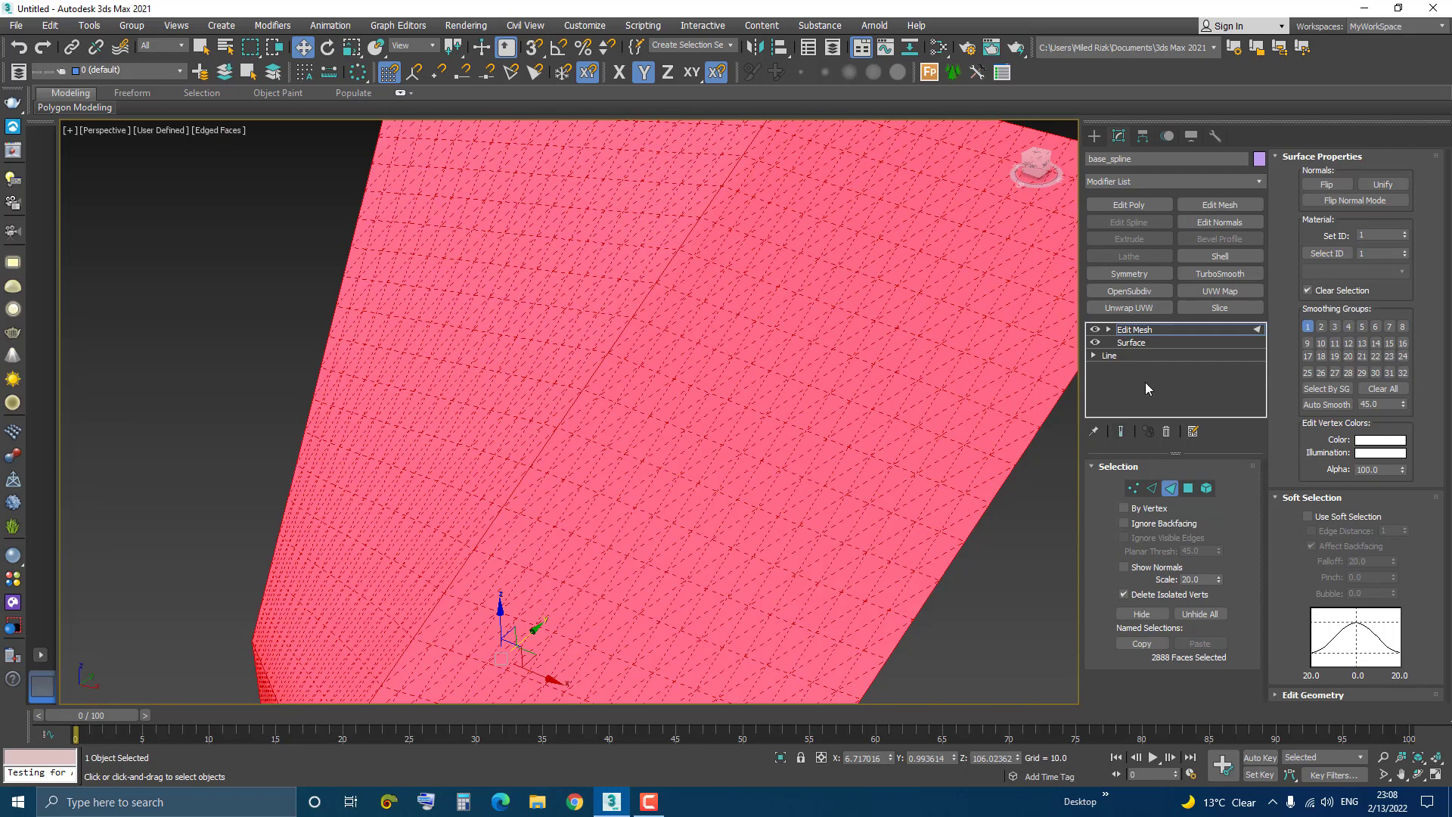
Set the Surface modifier's Patch Topology steps to 9 while showing the end result with the Edit Mesh faces selected.
click(1143, 344)
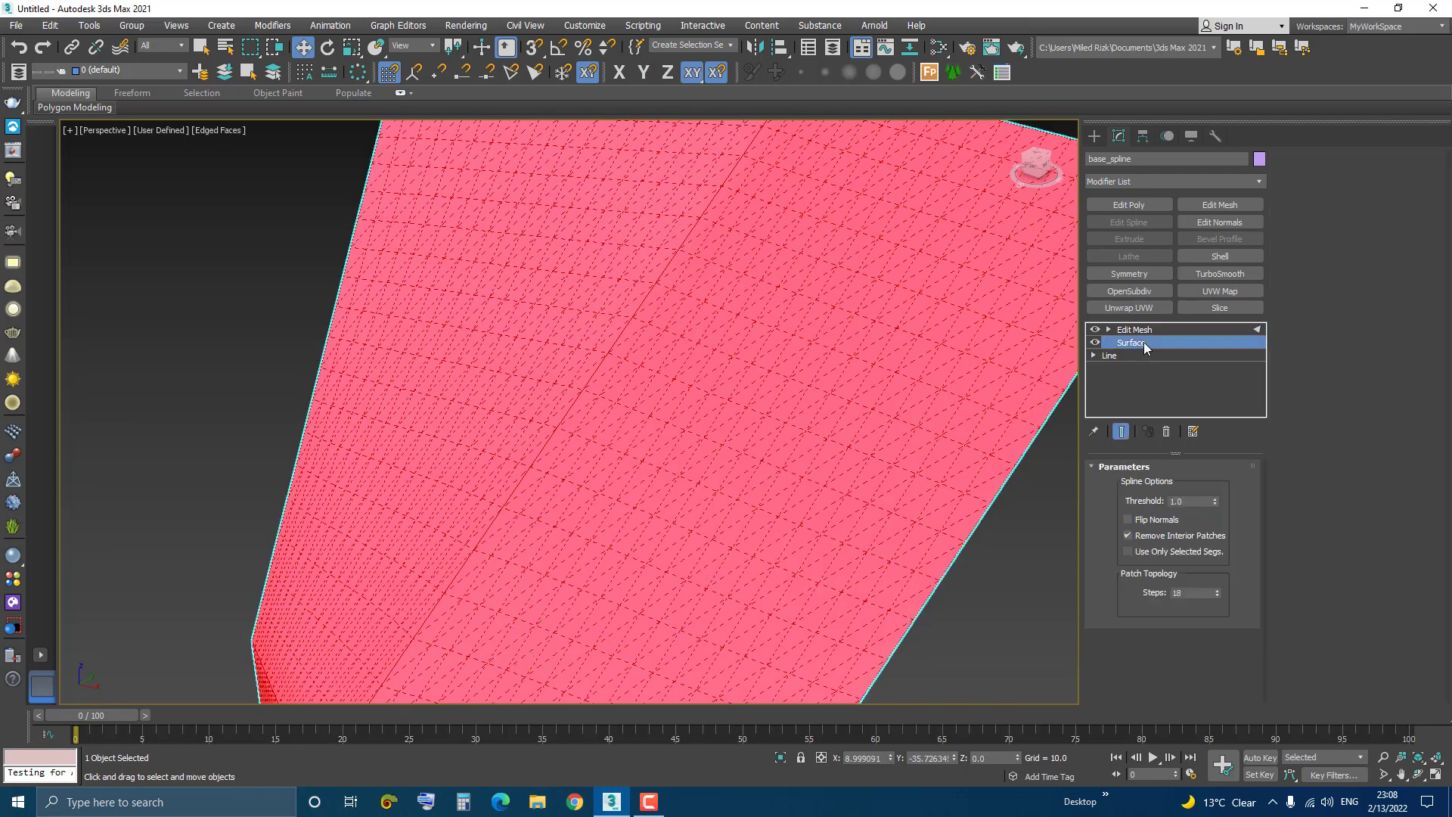
click(1120, 430)
click(1217, 595)
click(1216, 595)
click(1216, 595)
click(1216, 595)
click(1217, 595)
click(1216, 595)
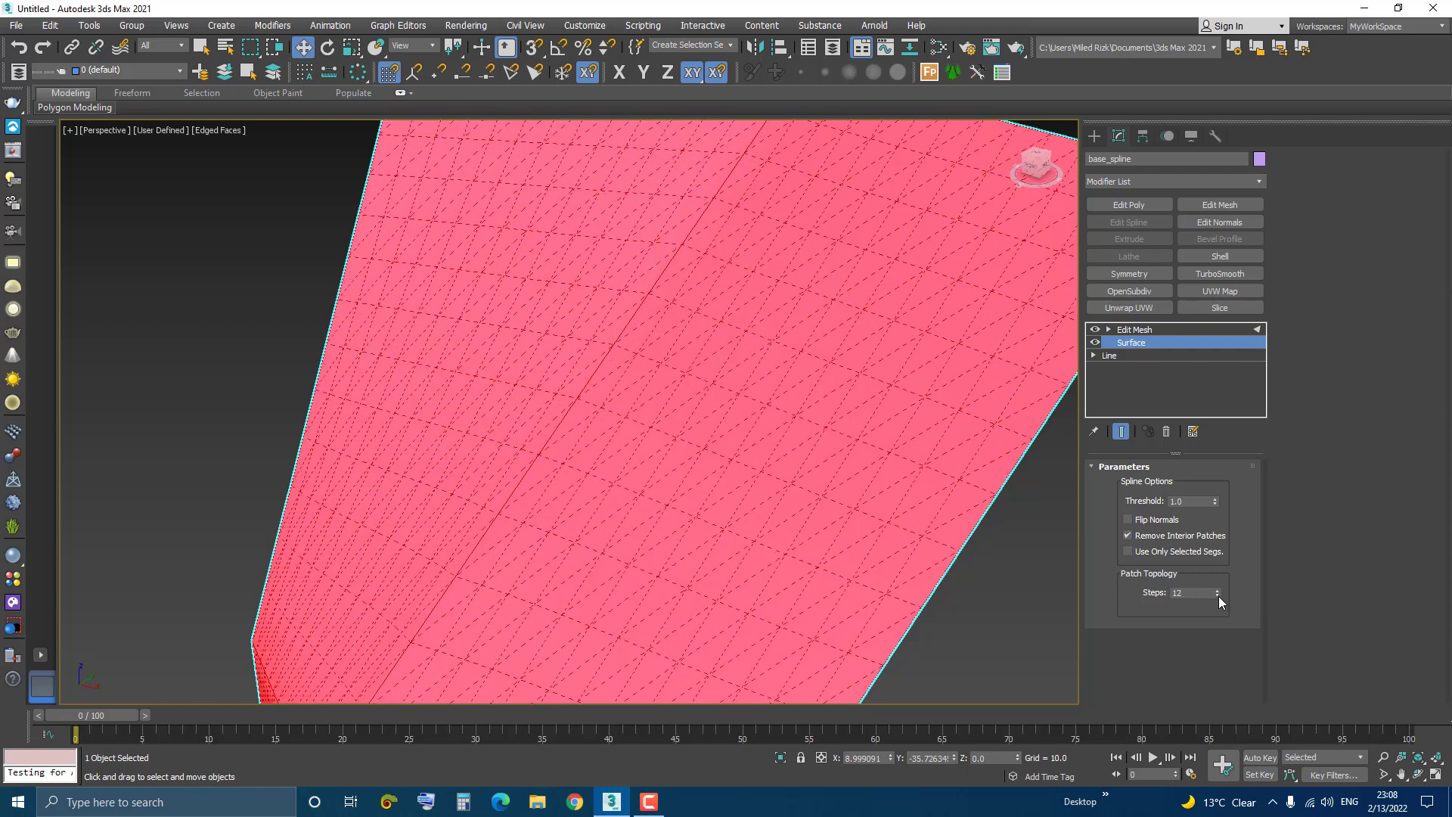
click(1216, 595)
click(1217, 595)
click(1216, 595)
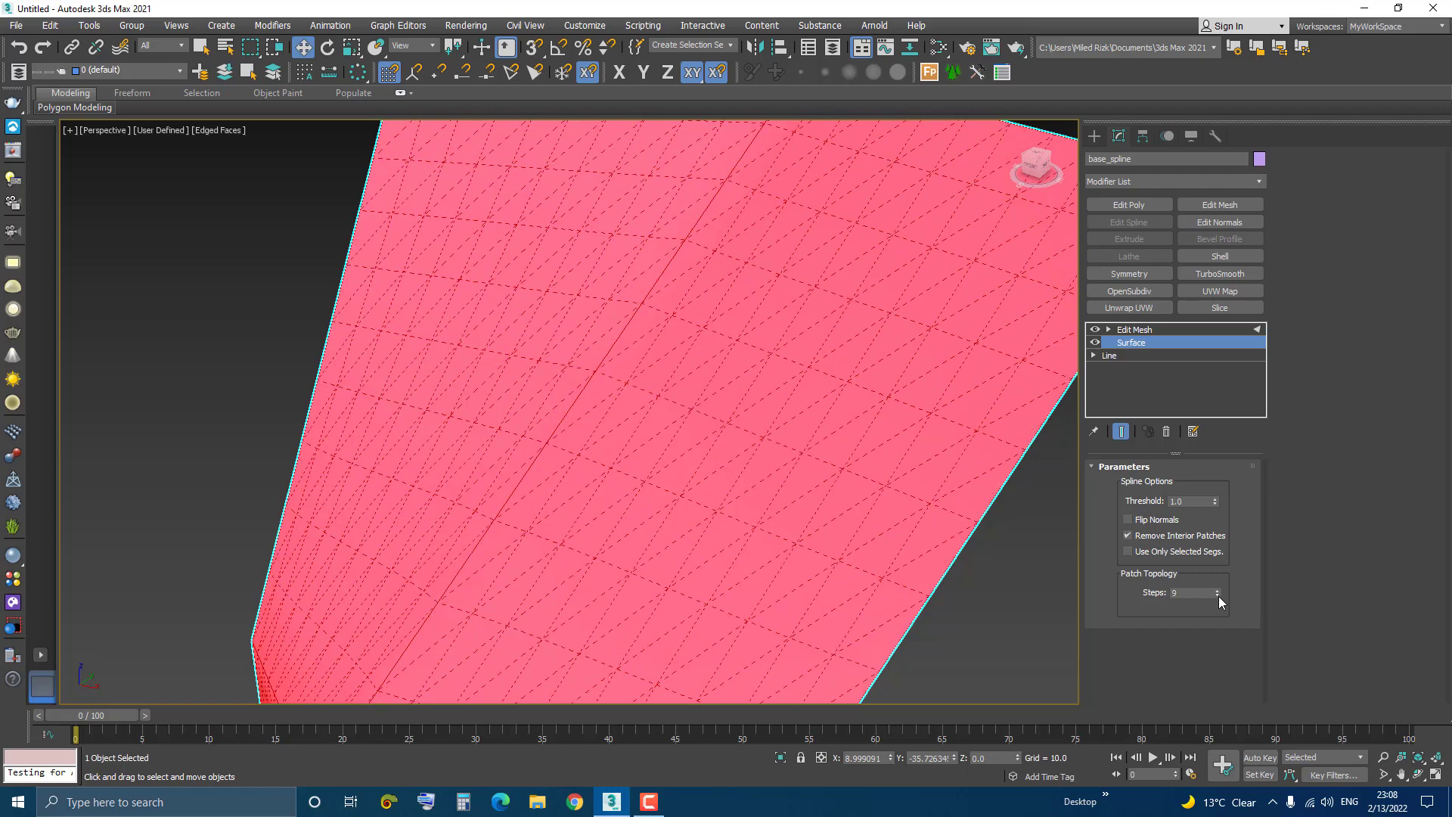
Lower the Surface modifier's Patch Topology steps to 3 and check the triangulation across the whole shape.
click(1217, 595)
click(1217, 596)
click(1217, 595)
click(1217, 595)
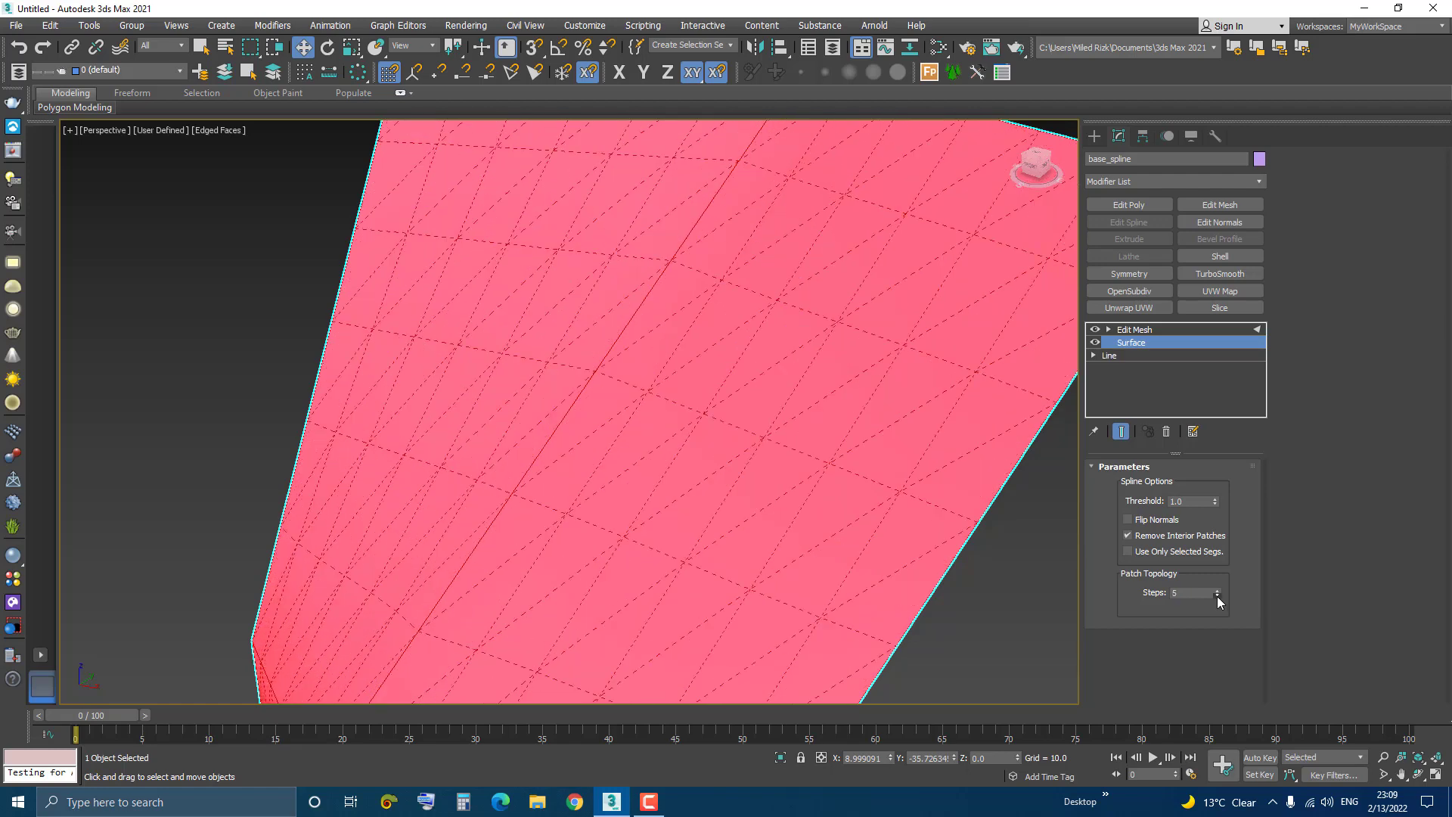
click(1216, 595)
click(1217, 595)
scroll(623, 340, down, 4)
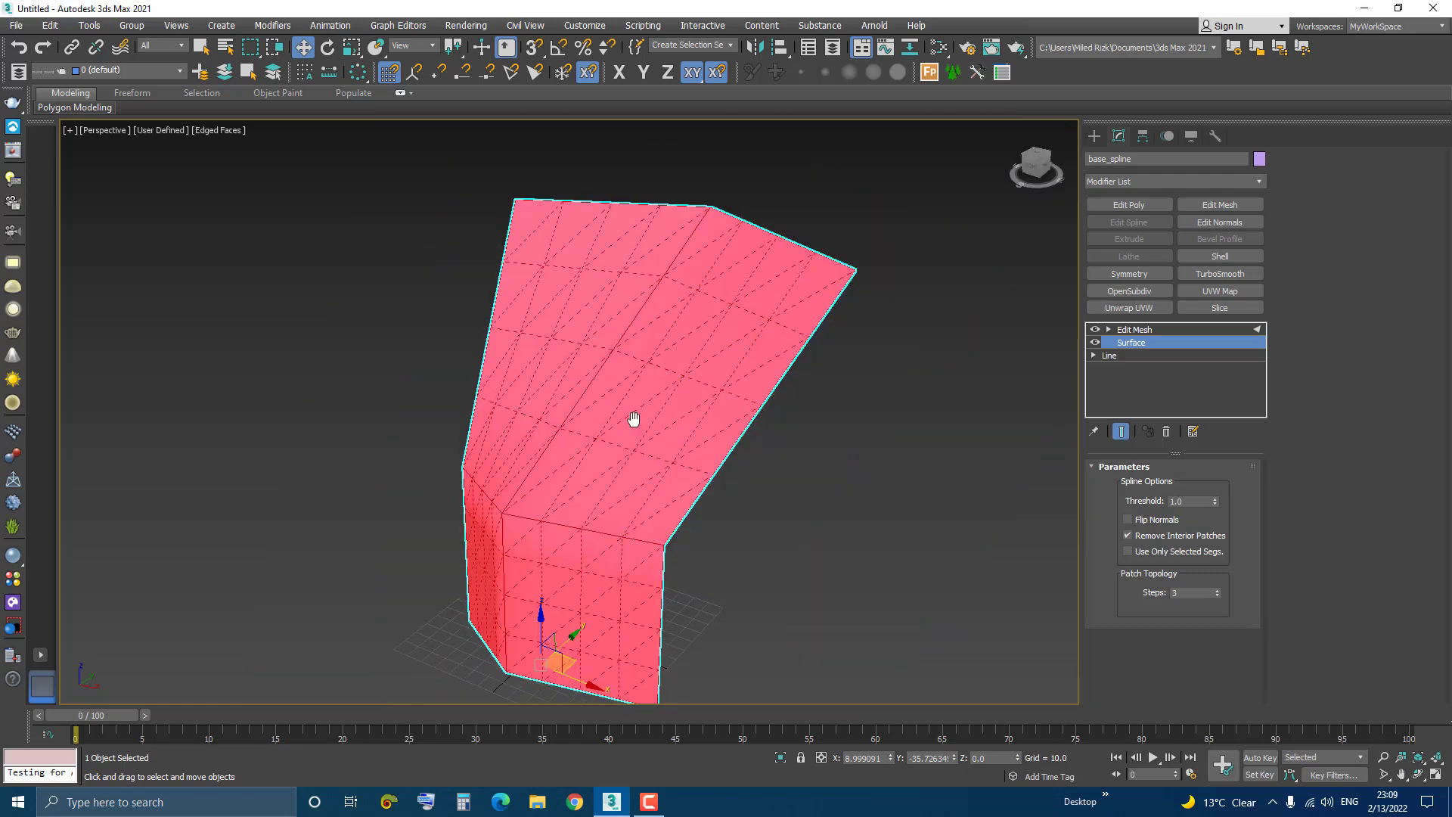
middle_drag(632, 418, 654, 407)
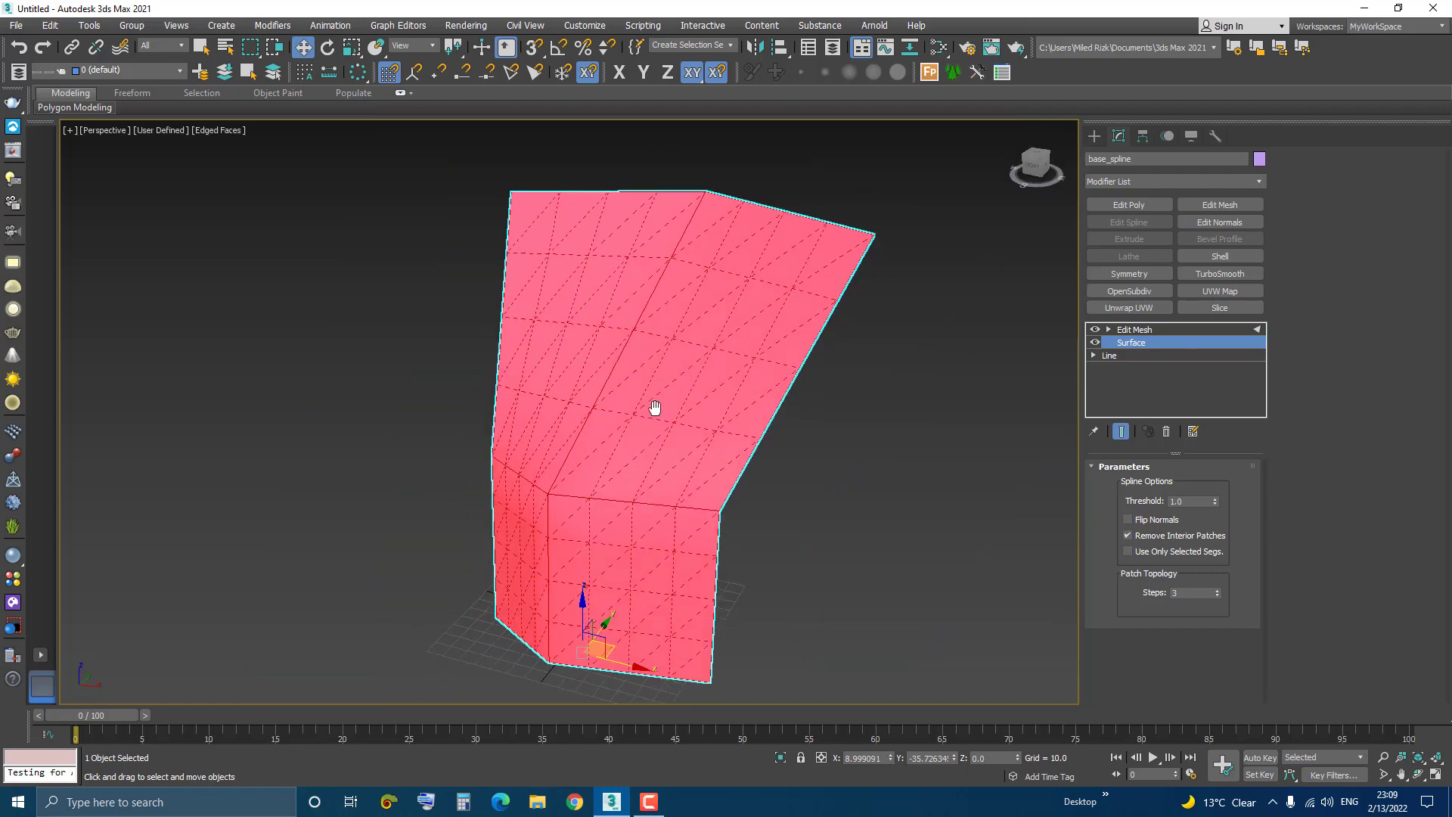
Raise the Surface modifier's Patch Topology steps to 17 while the Edit Mesh faces are displayed.
click(1215, 591)
click(1215, 590)
click(1216, 590)
click(1215, 591)
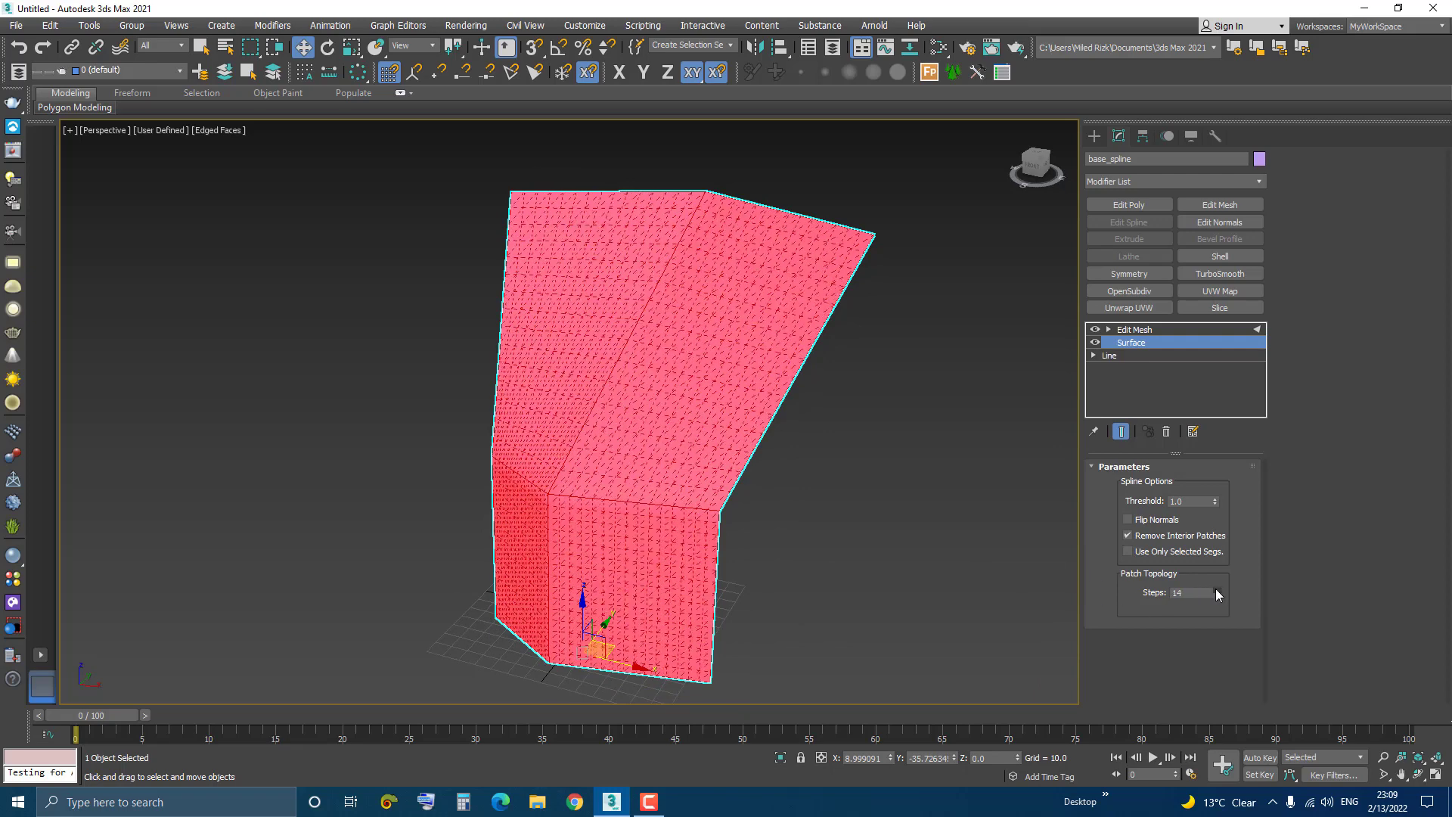
click(1215, 590)
click(1215, 590)
click(1215, 589)
Replace the Edit Mesh modifier with a Shell modifier and set its outer amount to about 1.72.
click(1126, 330)
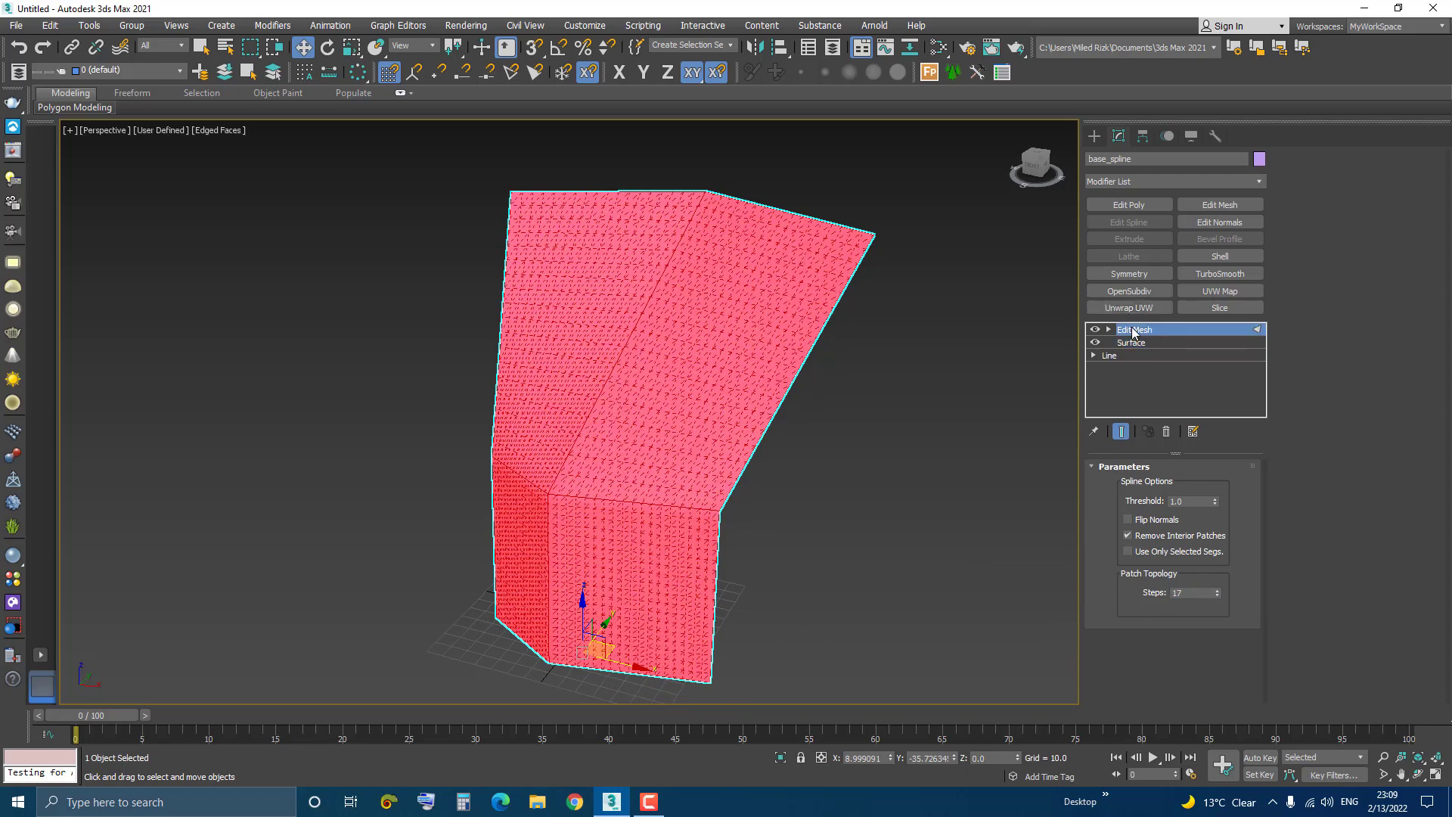
click(1166, 431)
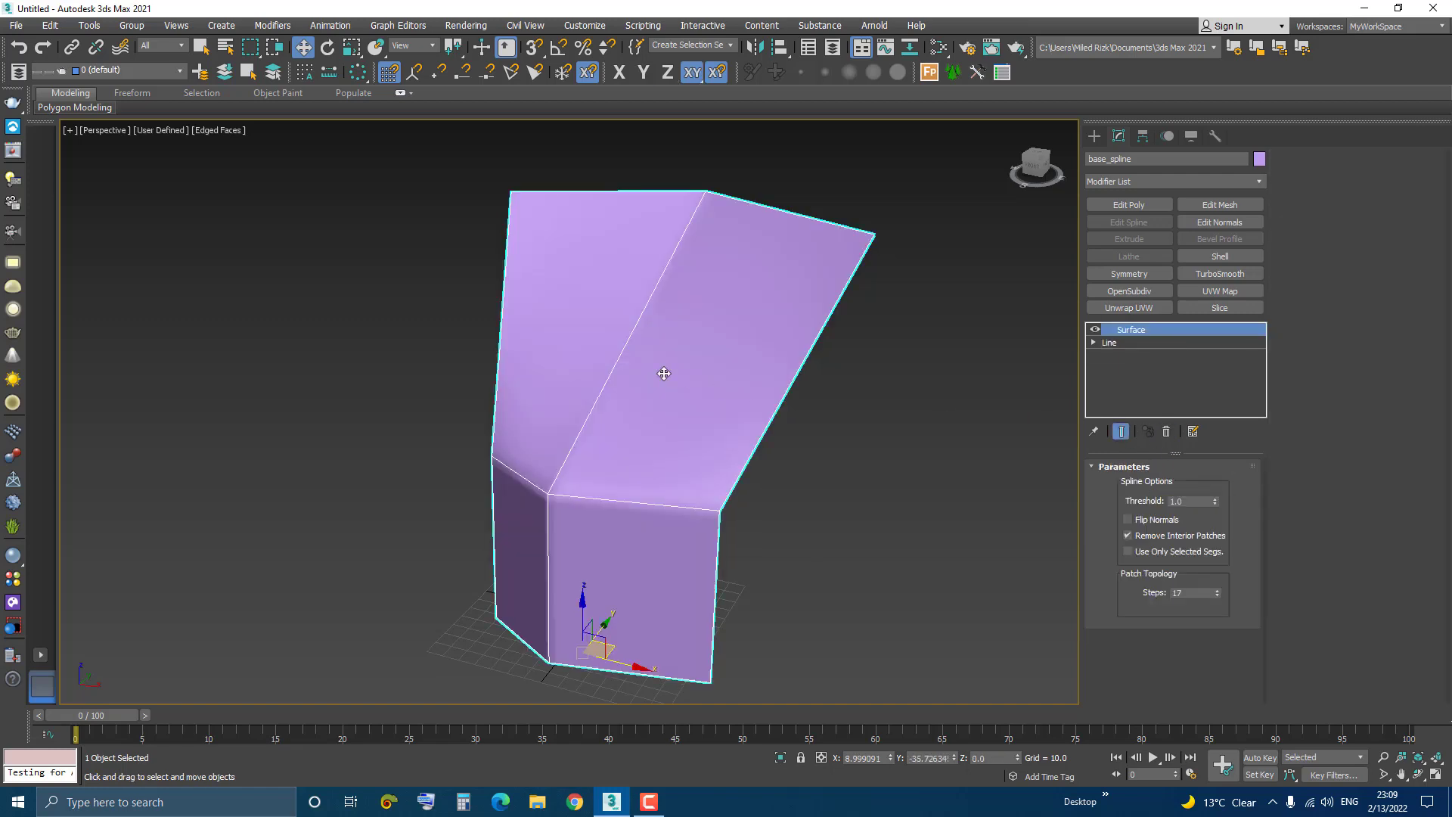
click(1212, 257)
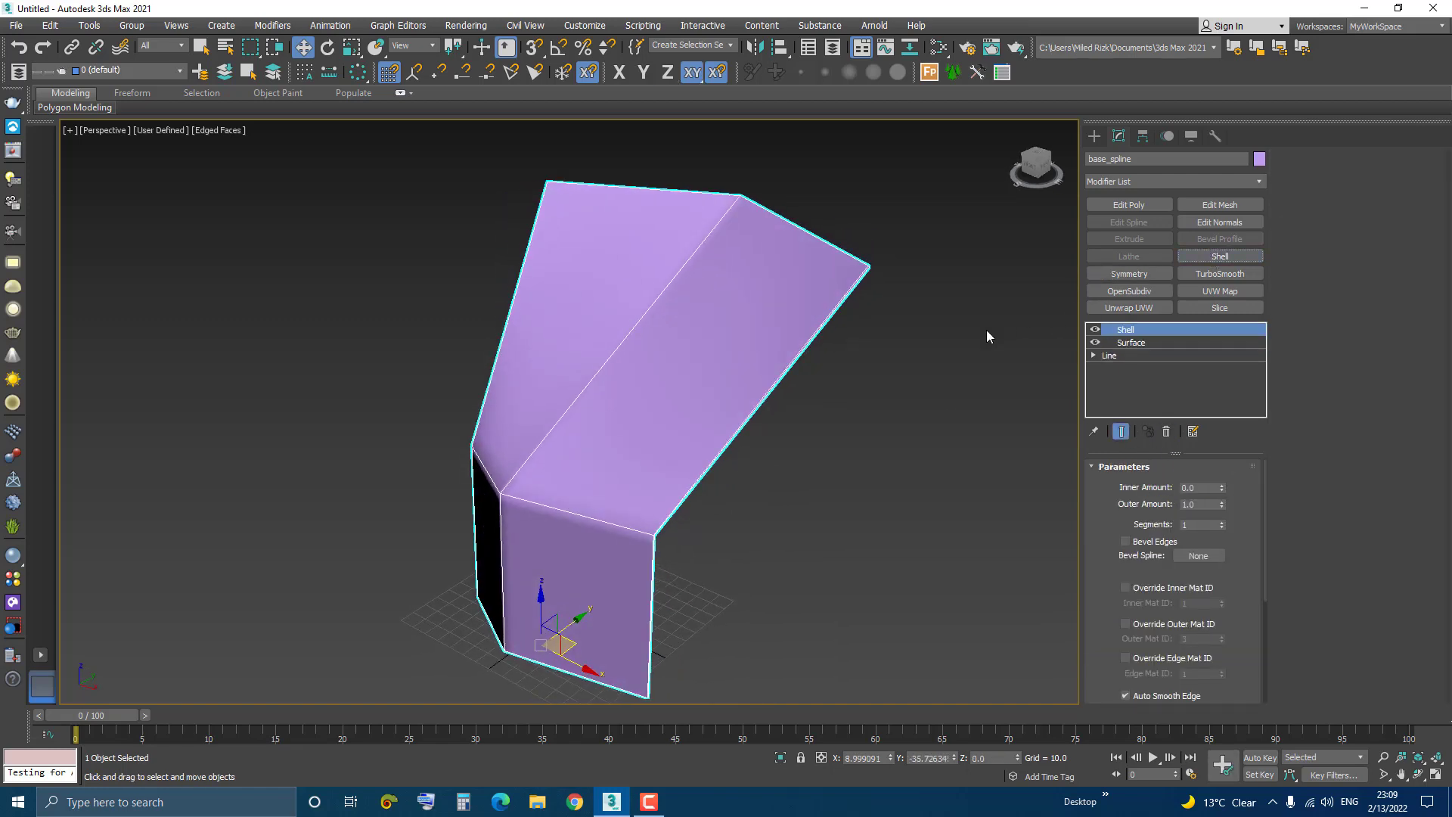
alt+middle_drag(676, 436, 666, 412)
scroll(665, 409, up, 5)
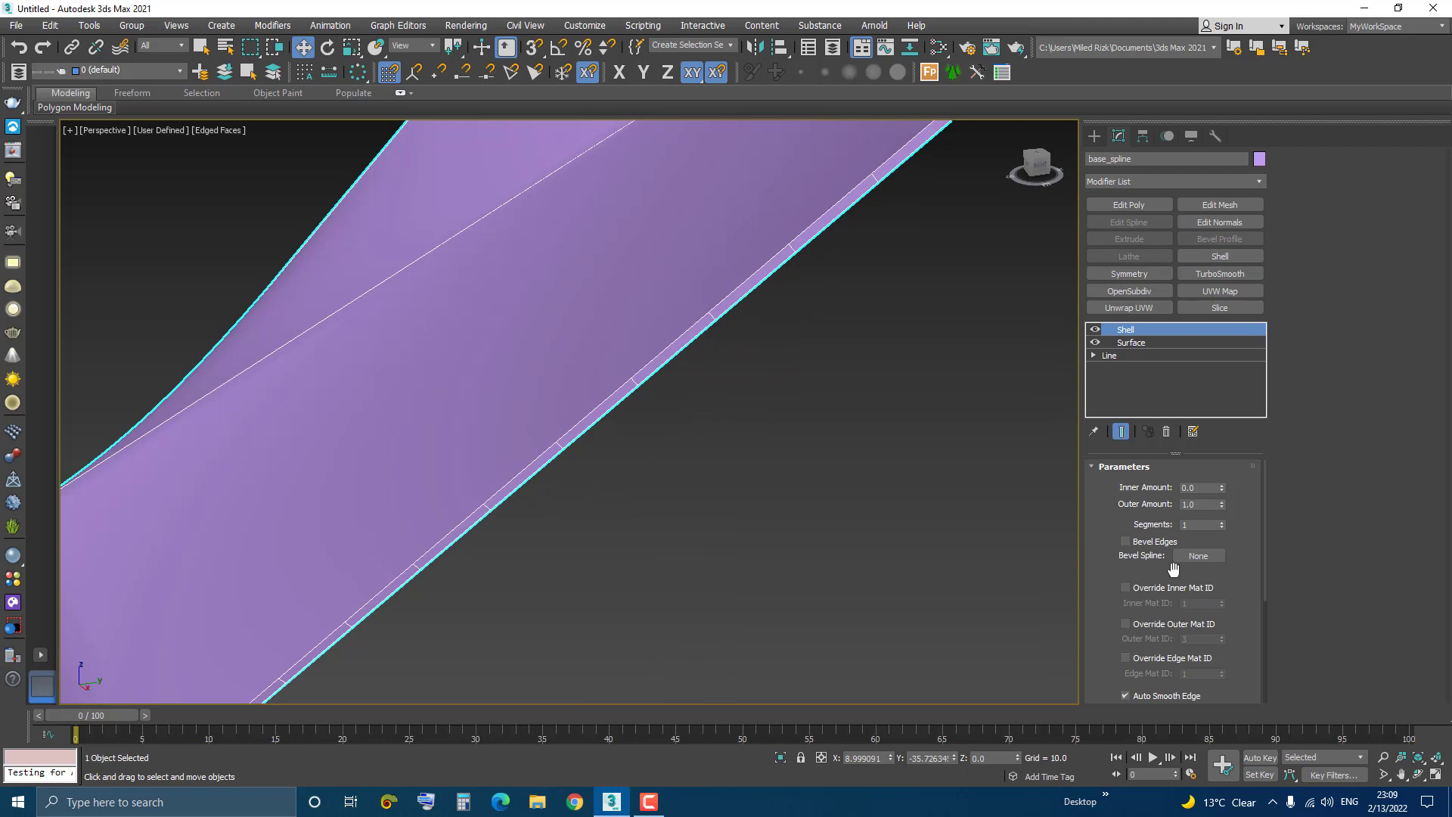
drag(1220, 505, 1225, 447)
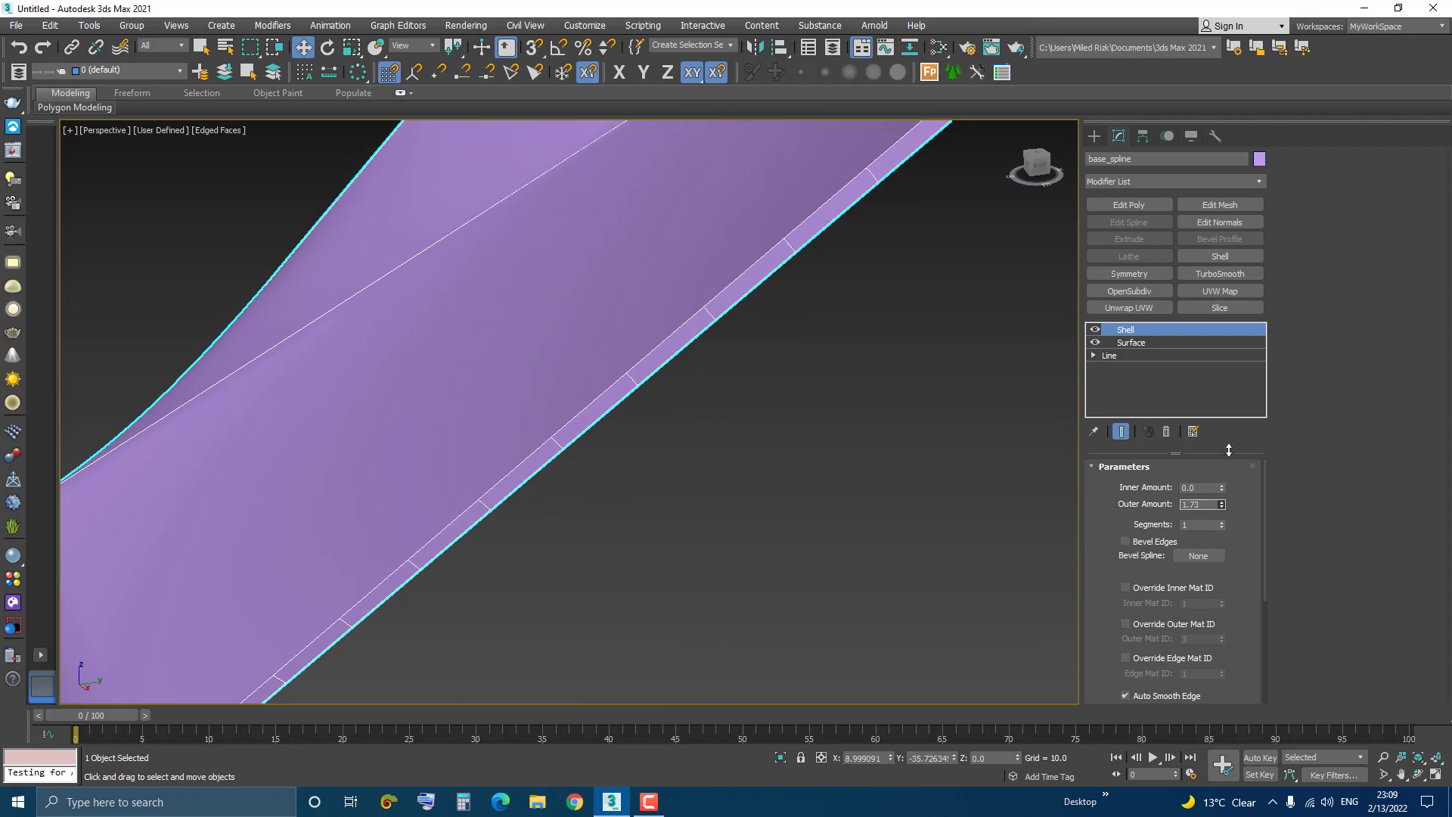
scroll(690, 347, down, 5)
alt+middle_drag(690, 347, 735, 452)
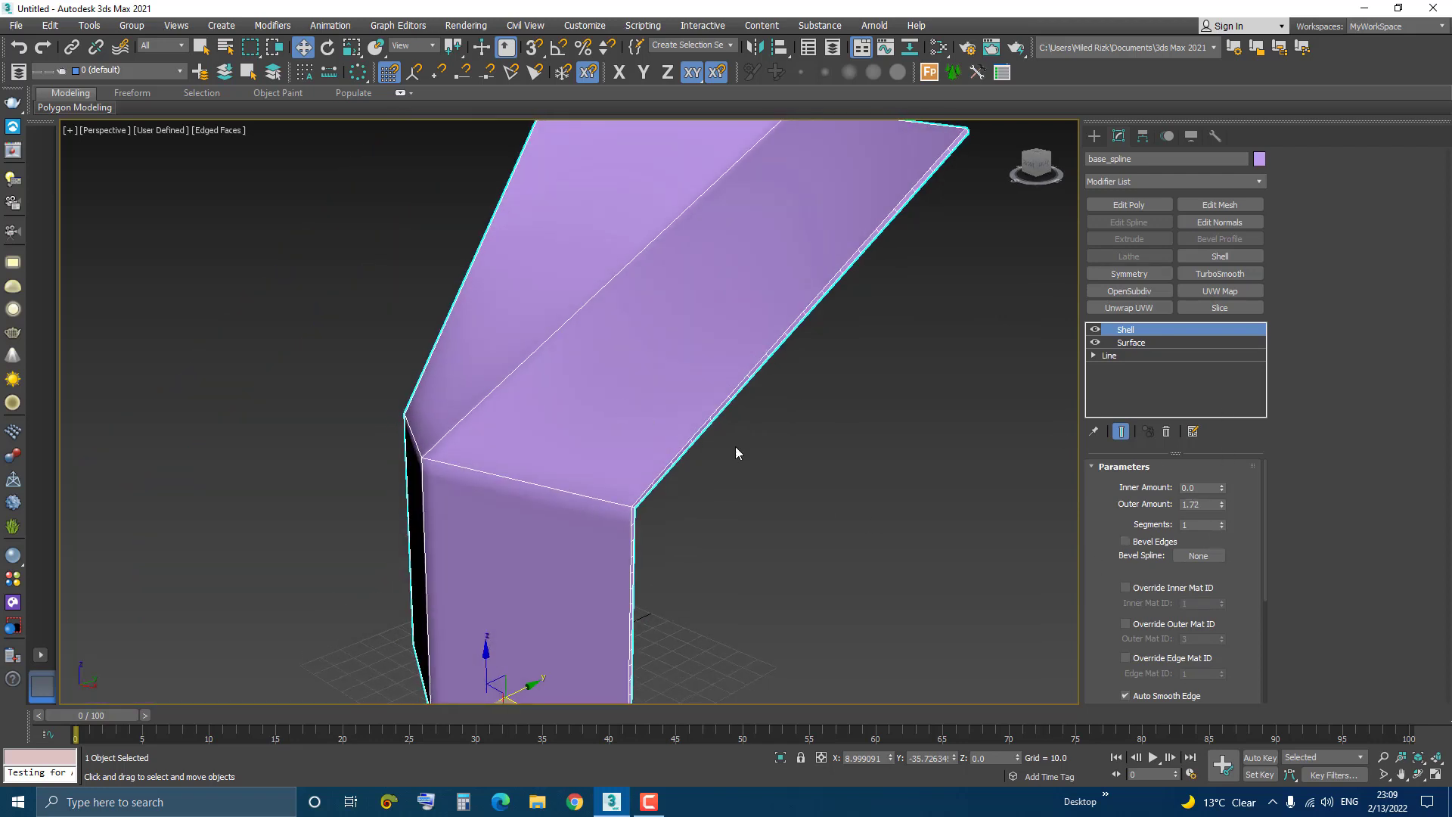
At the Line's Spline level with the end result hidden, copy the top three-vertex spline about 104 units outward along Y.
click(1091, 355)
click(1121, 368)
scroll(862, 441, down, 5)
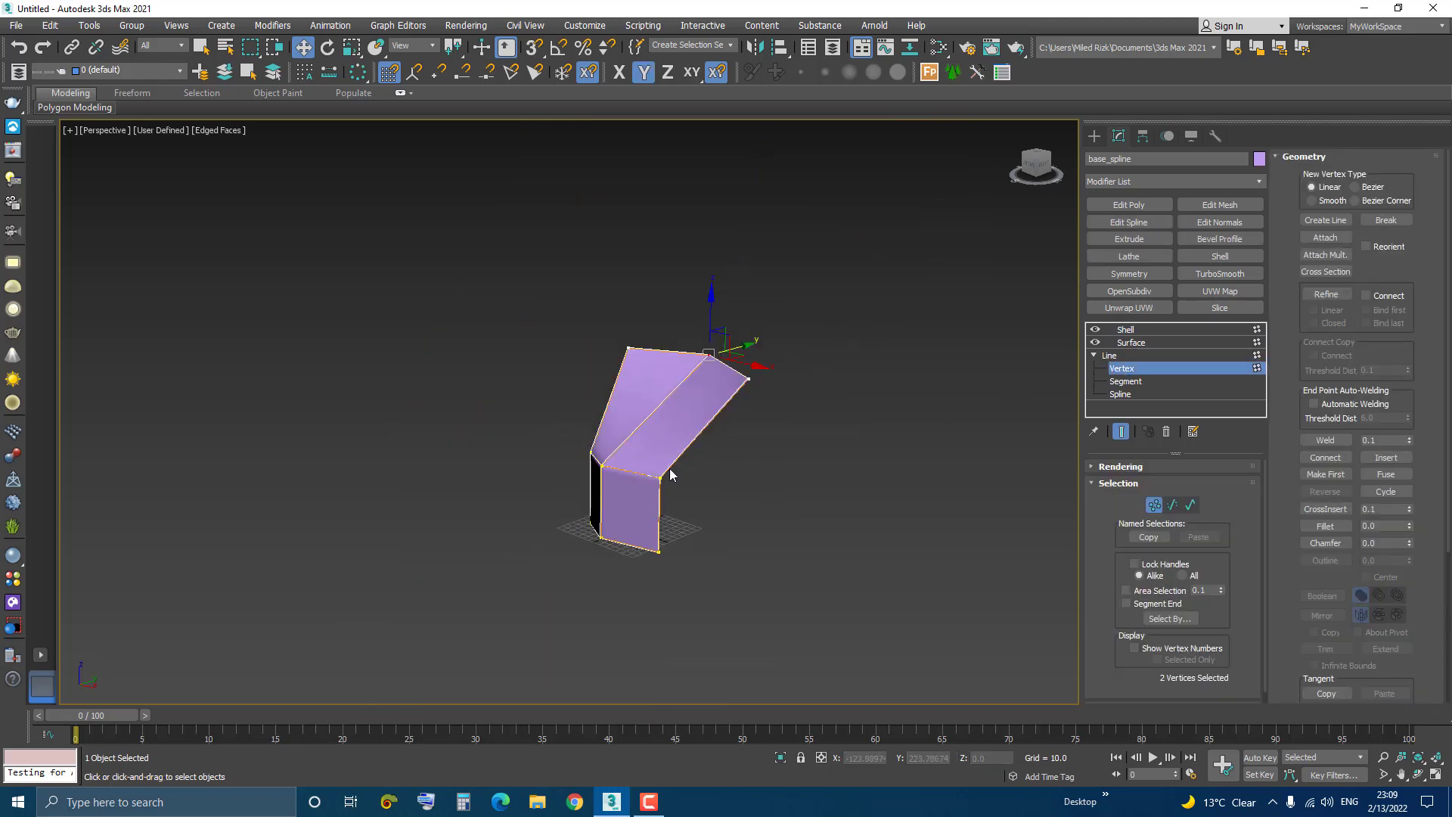
mouse_move(671, 382)
alt+middle_down()
mouse_move(687, 421)
mouse_move(699, 384)
alt+middle_up()
scroll(723, 347, up, 3)
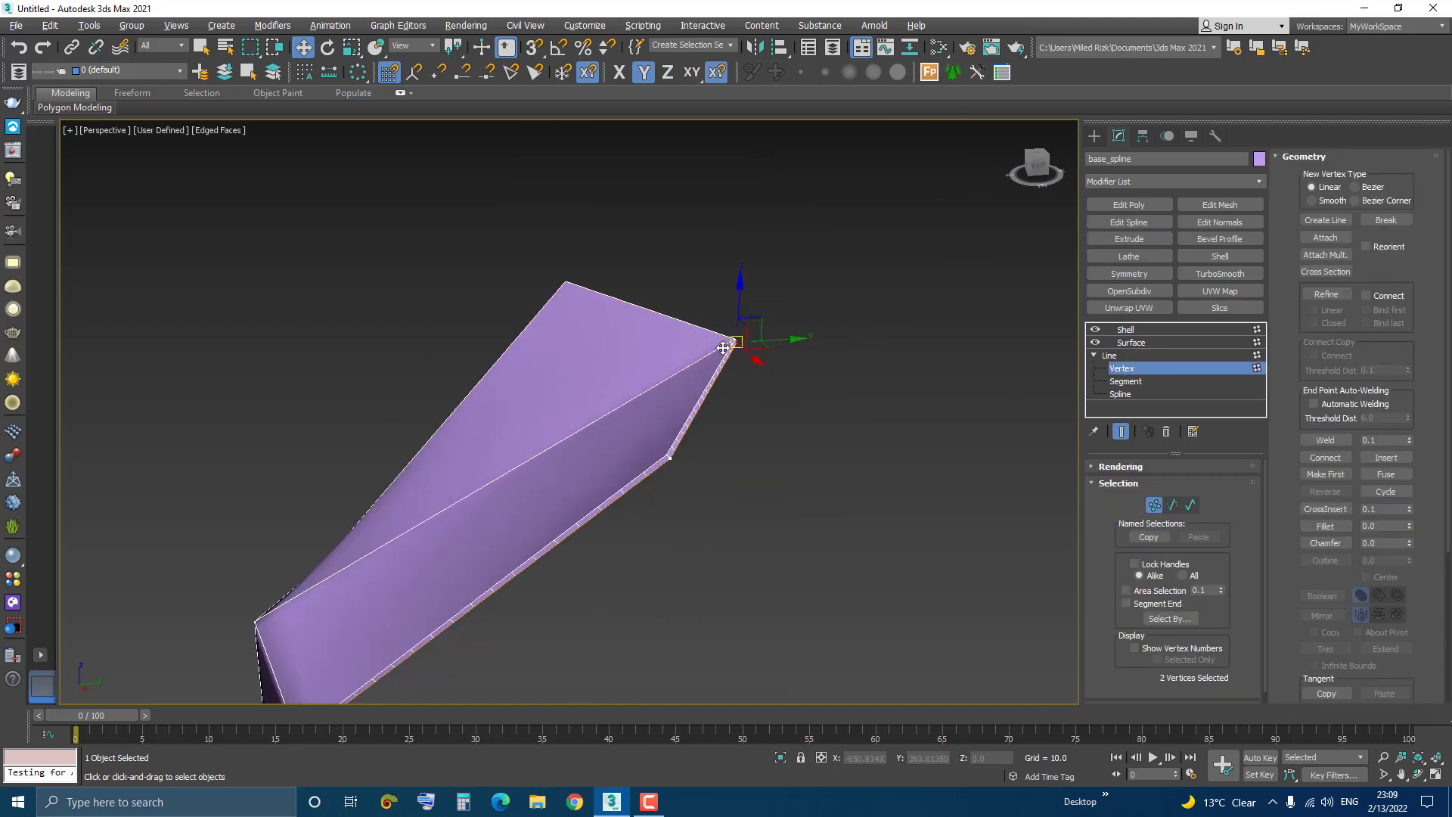
click(1120, 431)
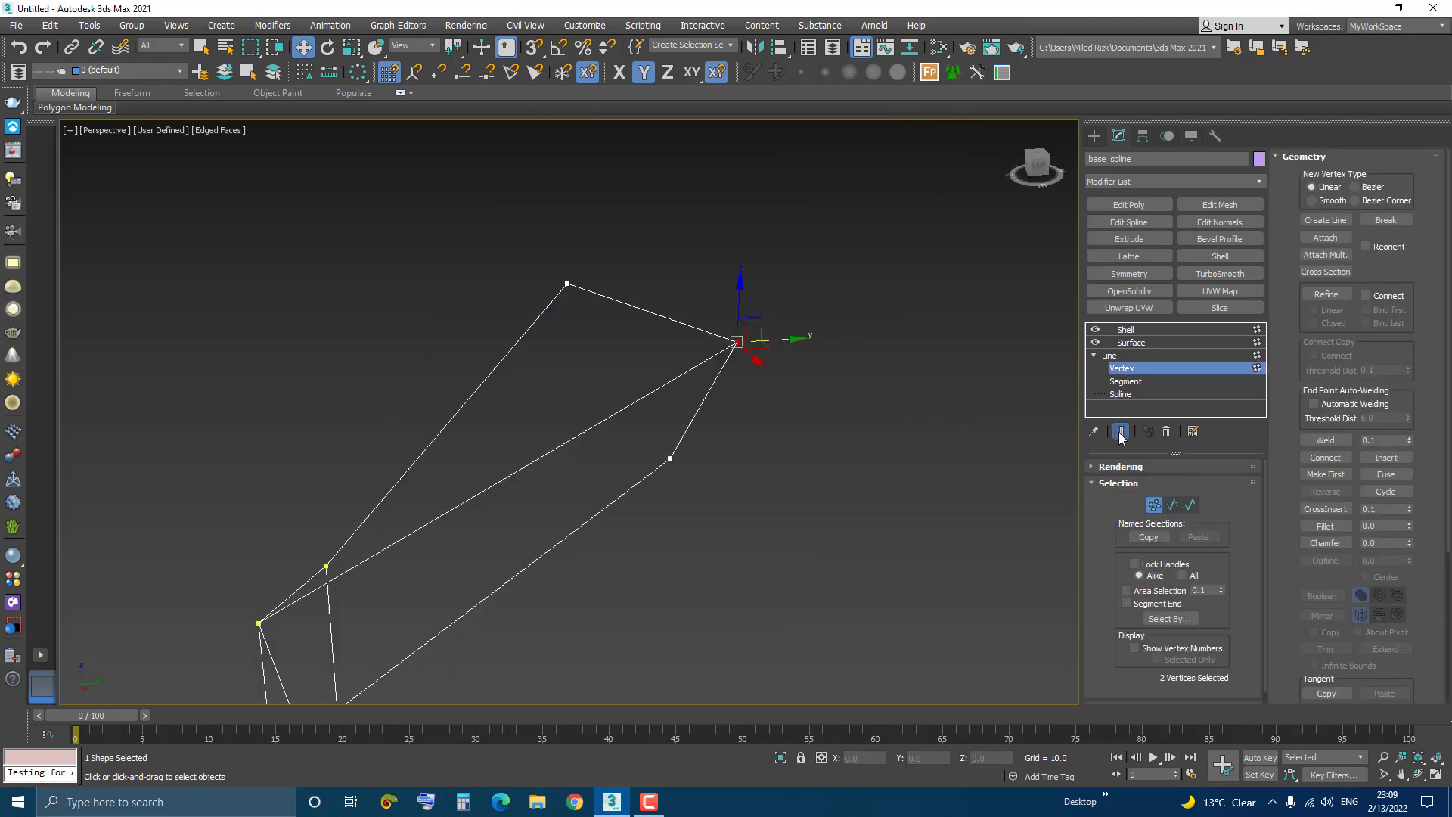
click(1120, 394)
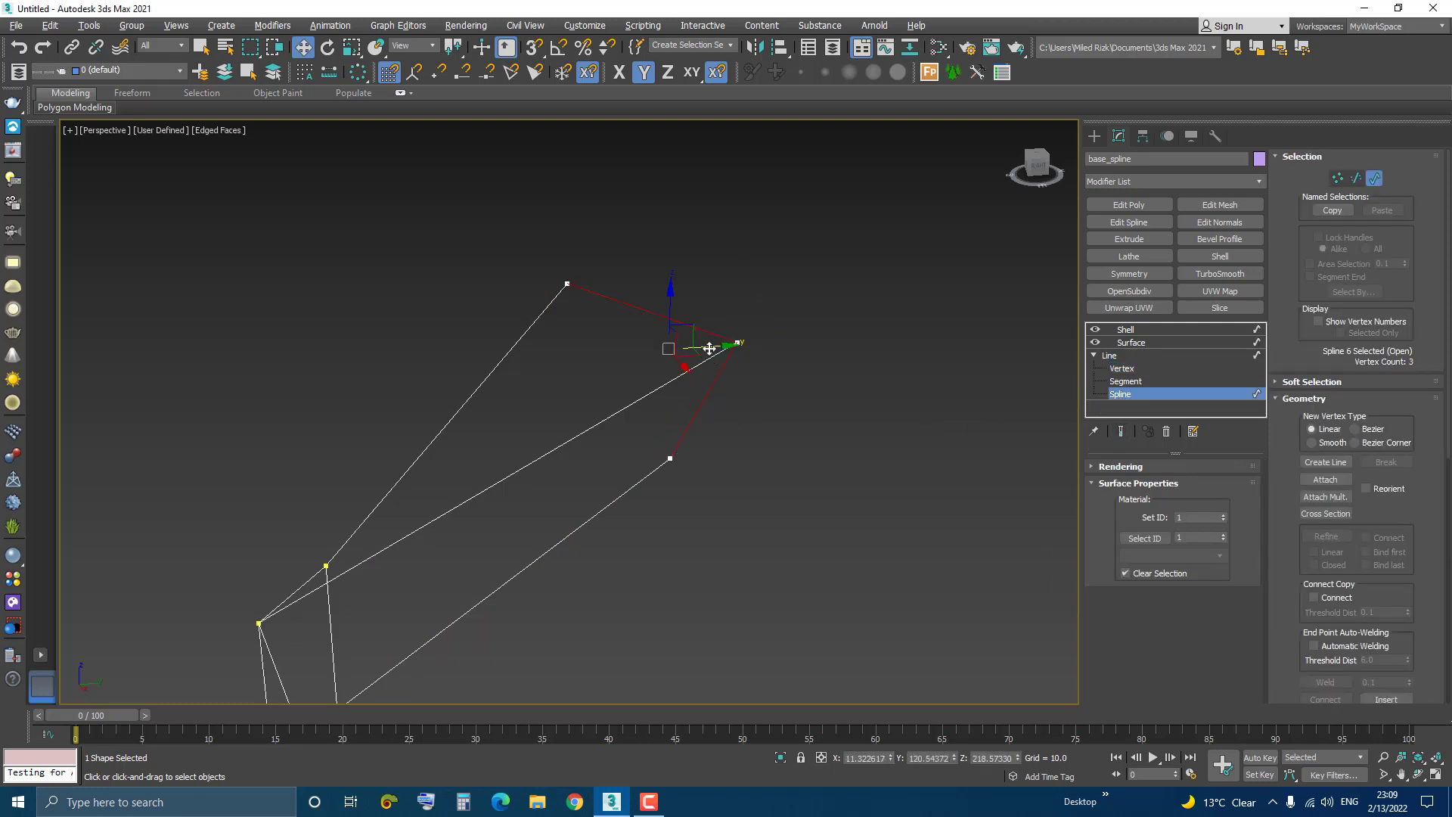
shift+drag(709, 348, 835, 342)
Connect the cage's upper end spline to its outlying copy with Cross Section.
middle_drag(755, 399, 584, 451)
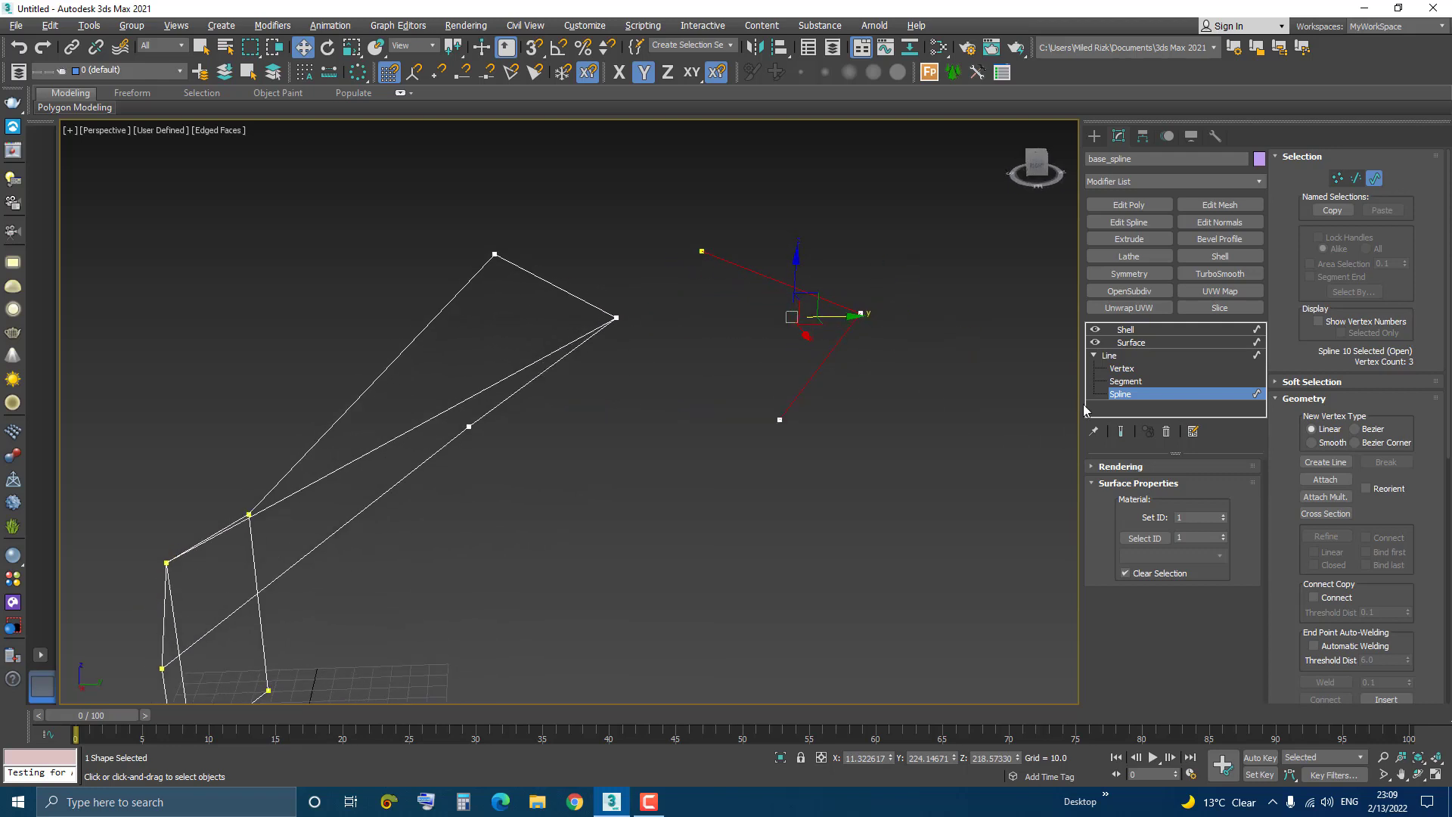
click(1316, 514)
alt+middle_drag(560, 388, 592, 418)
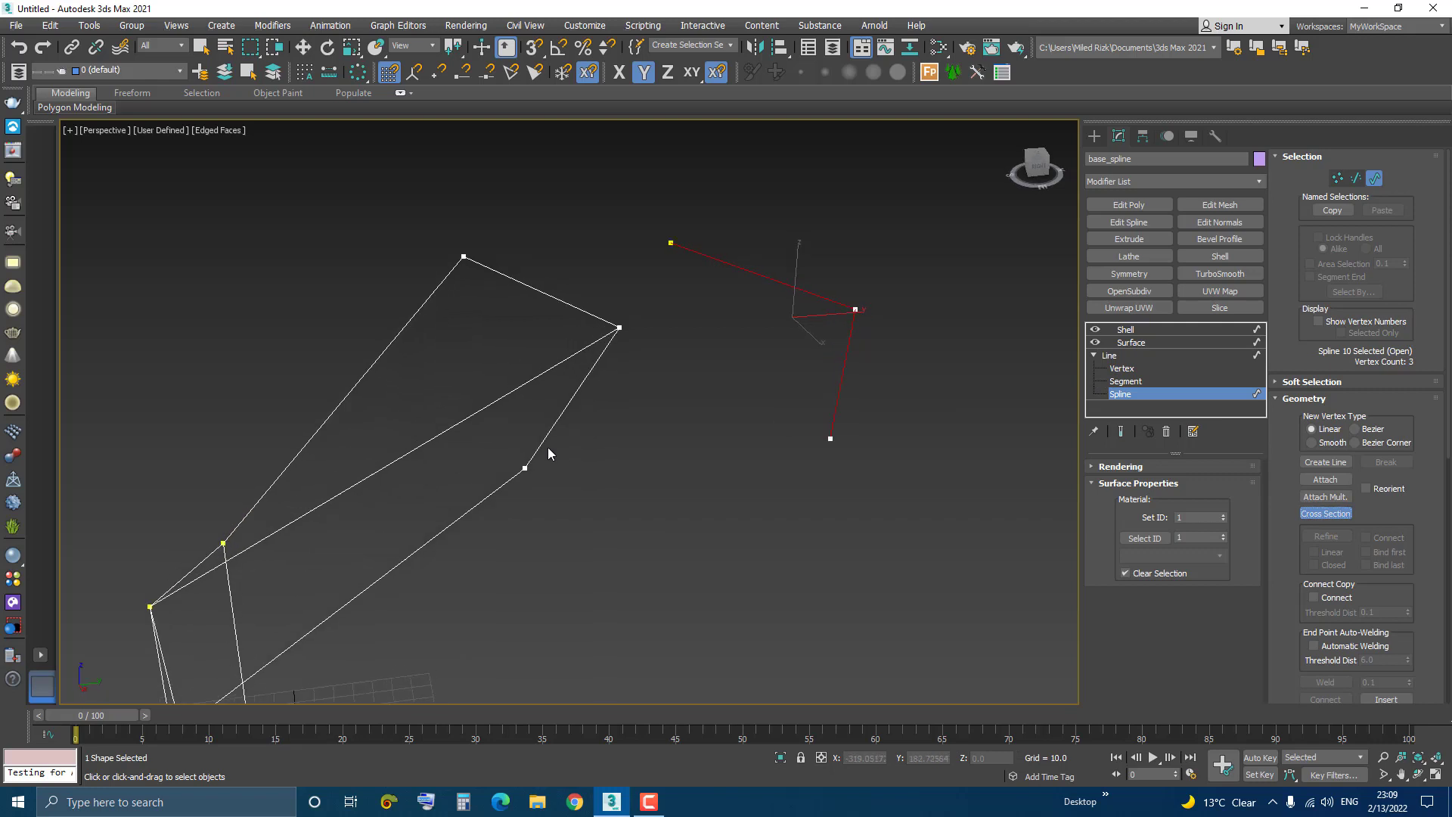
click(823, 422)
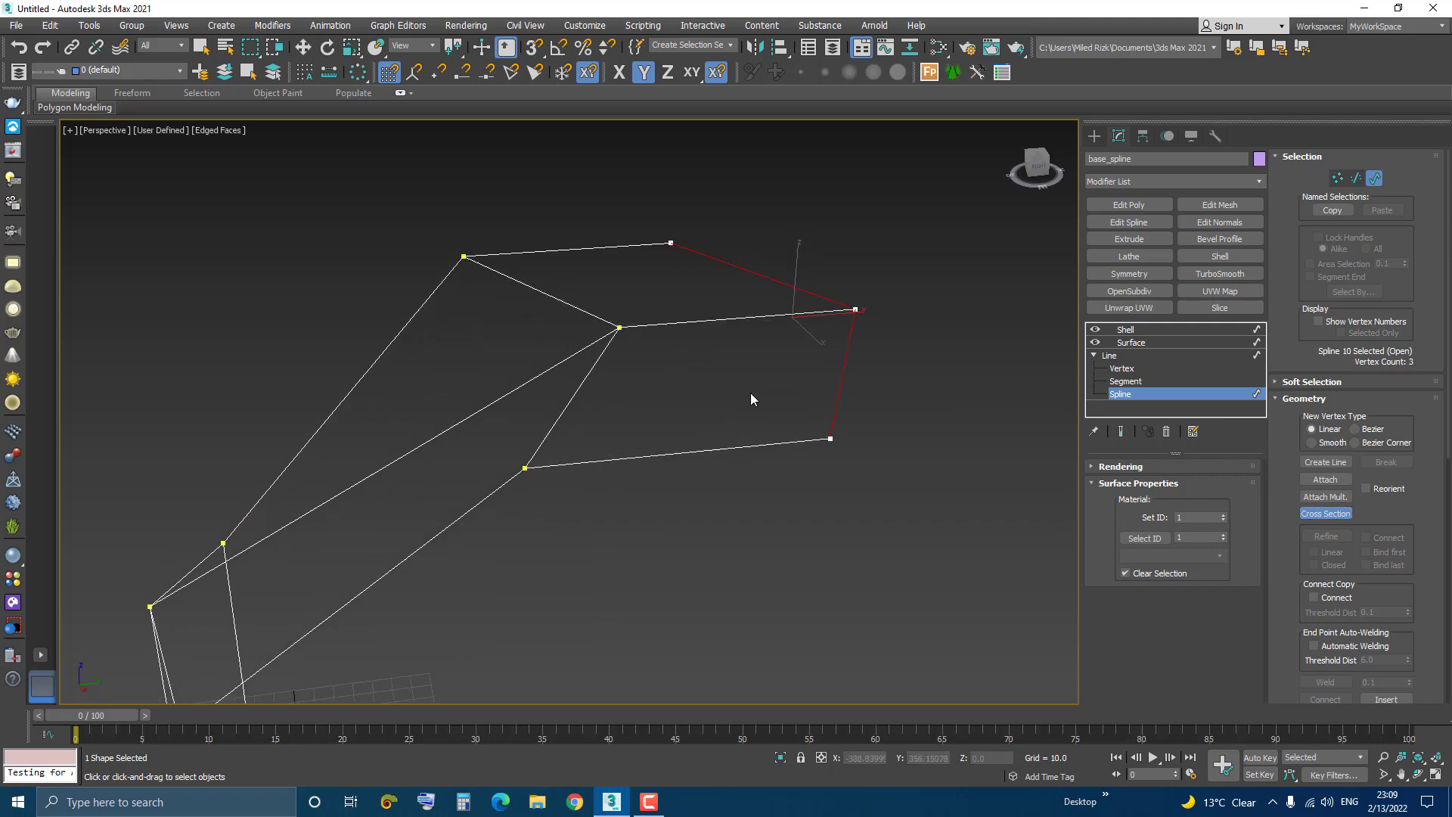
Leave spline editing, return to the Shell modifier and inspect the extended surface from several sides.
click(1108, 356)
click(1127, 345)
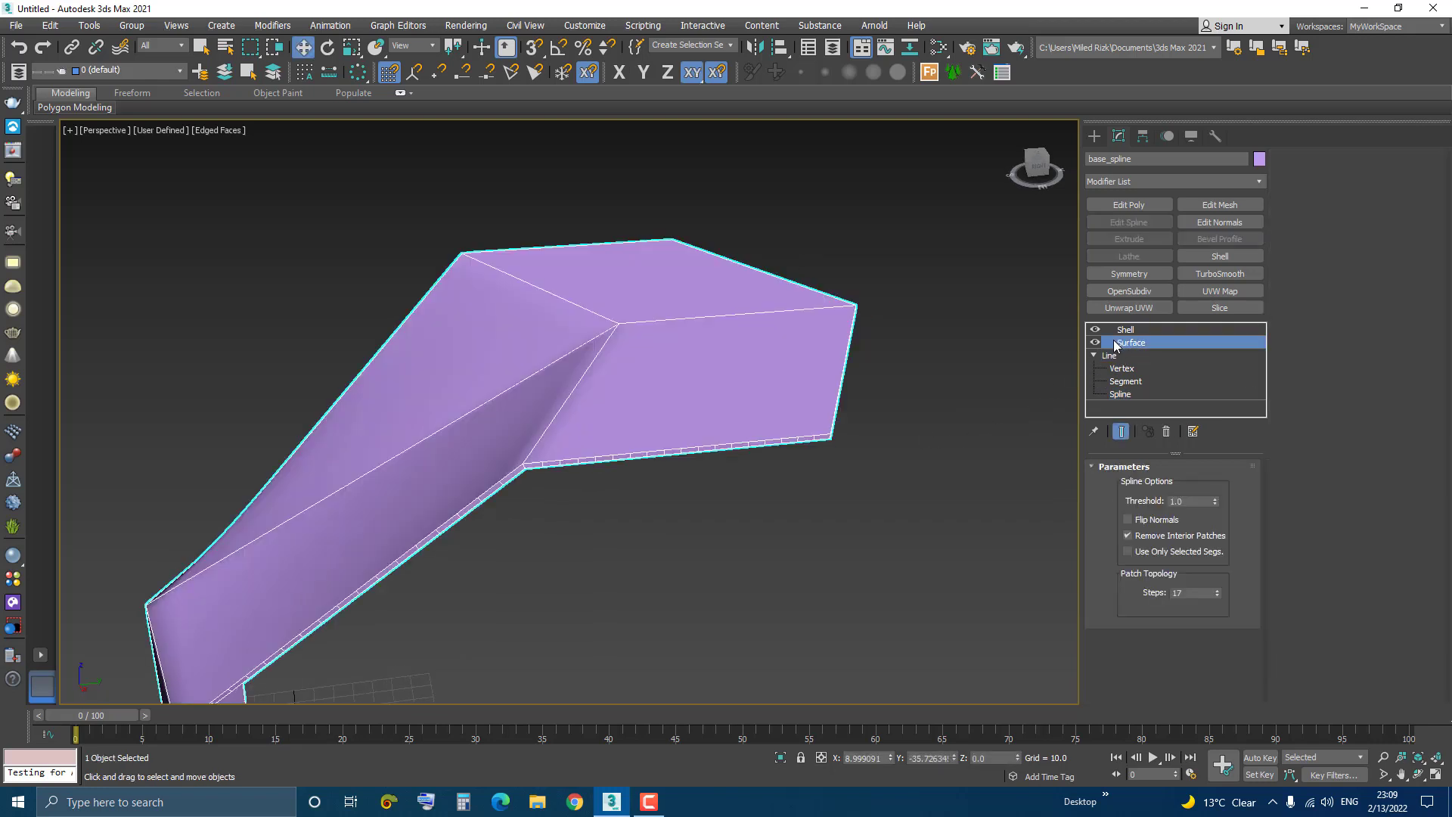
click(1129, 332)
scroll(552, 338, down, 5)
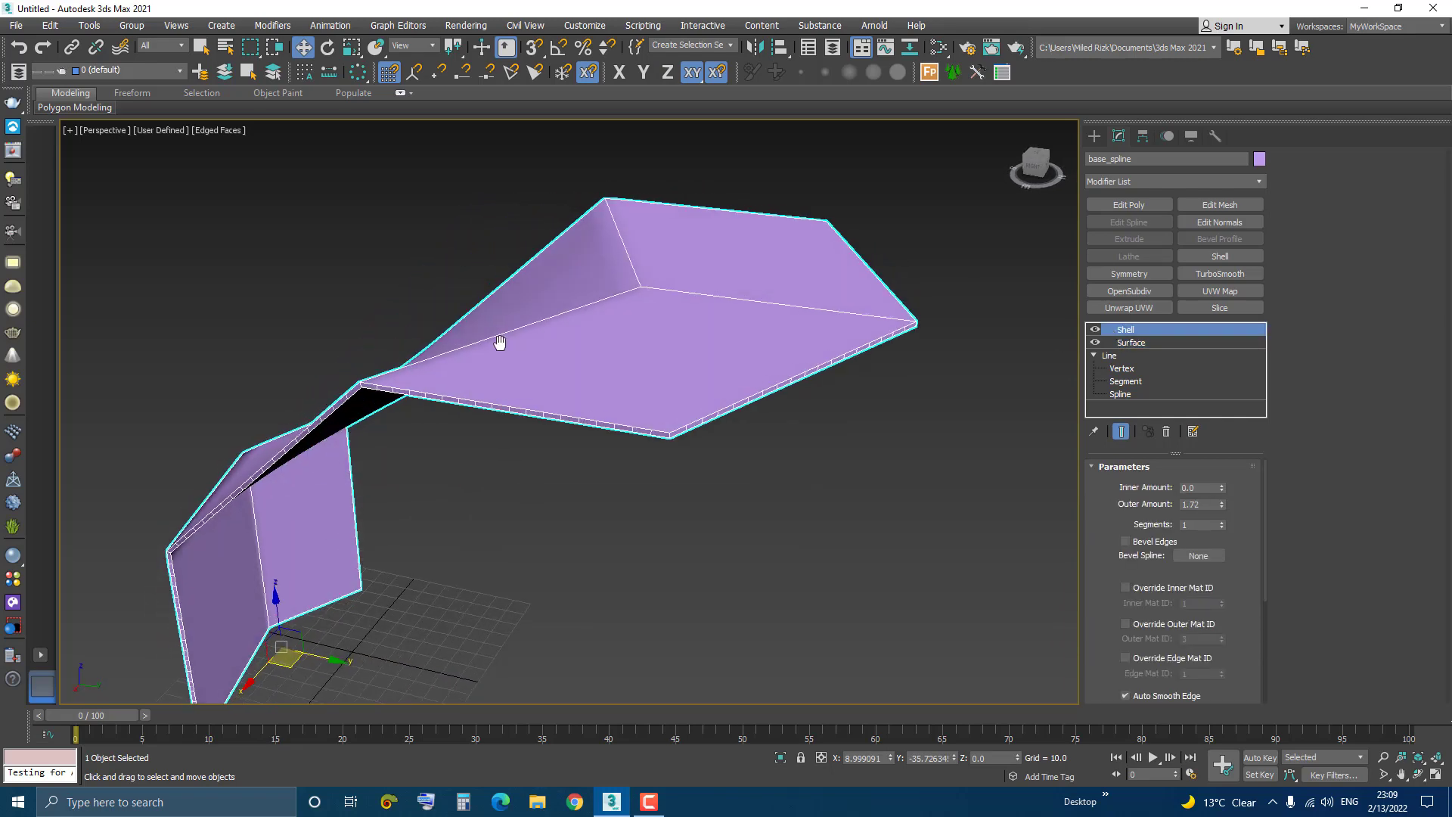
alt+middle_drag(596, 359, 768, 367)
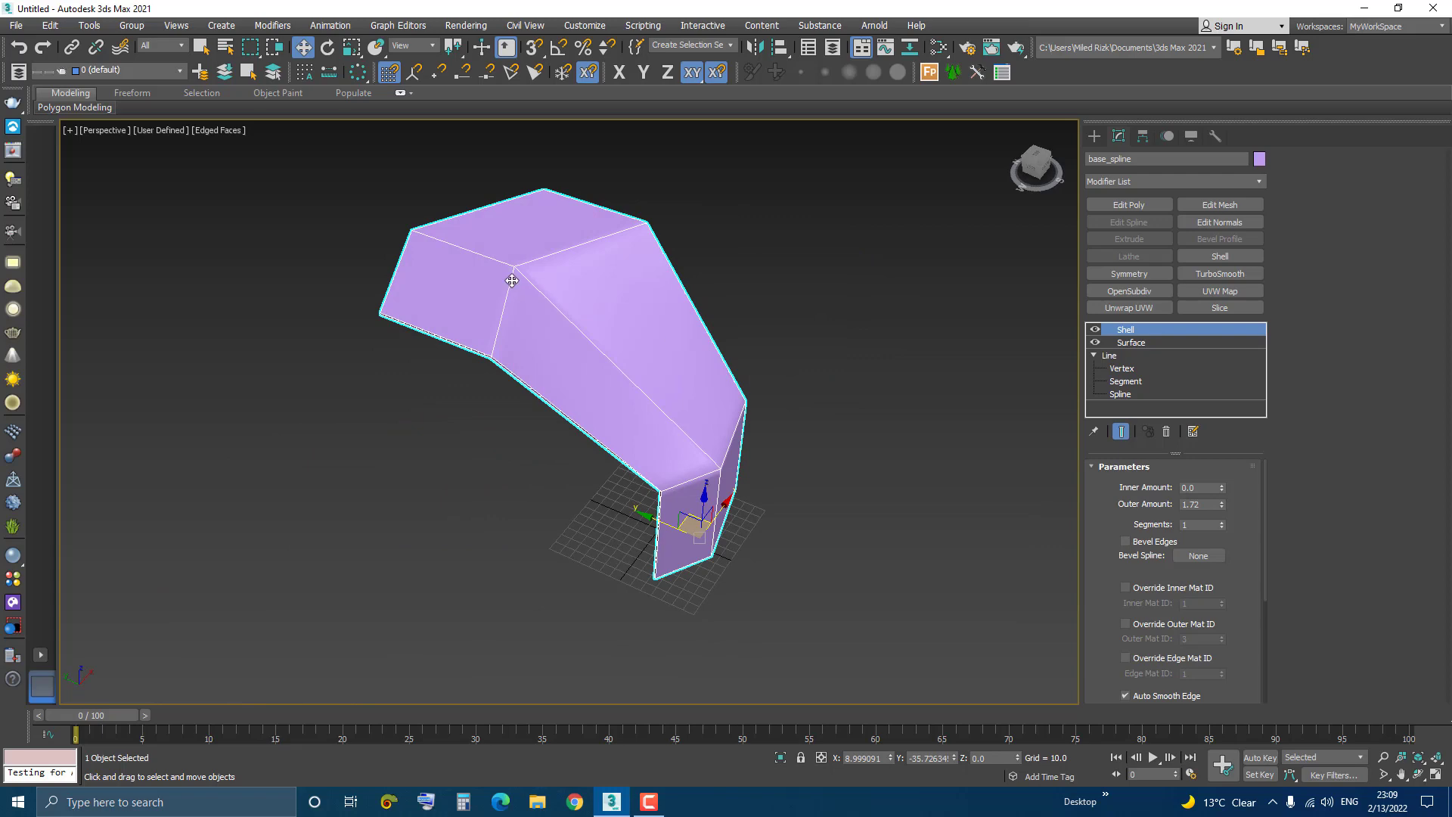
alt+middle_drag(512, 280, 515, 345)
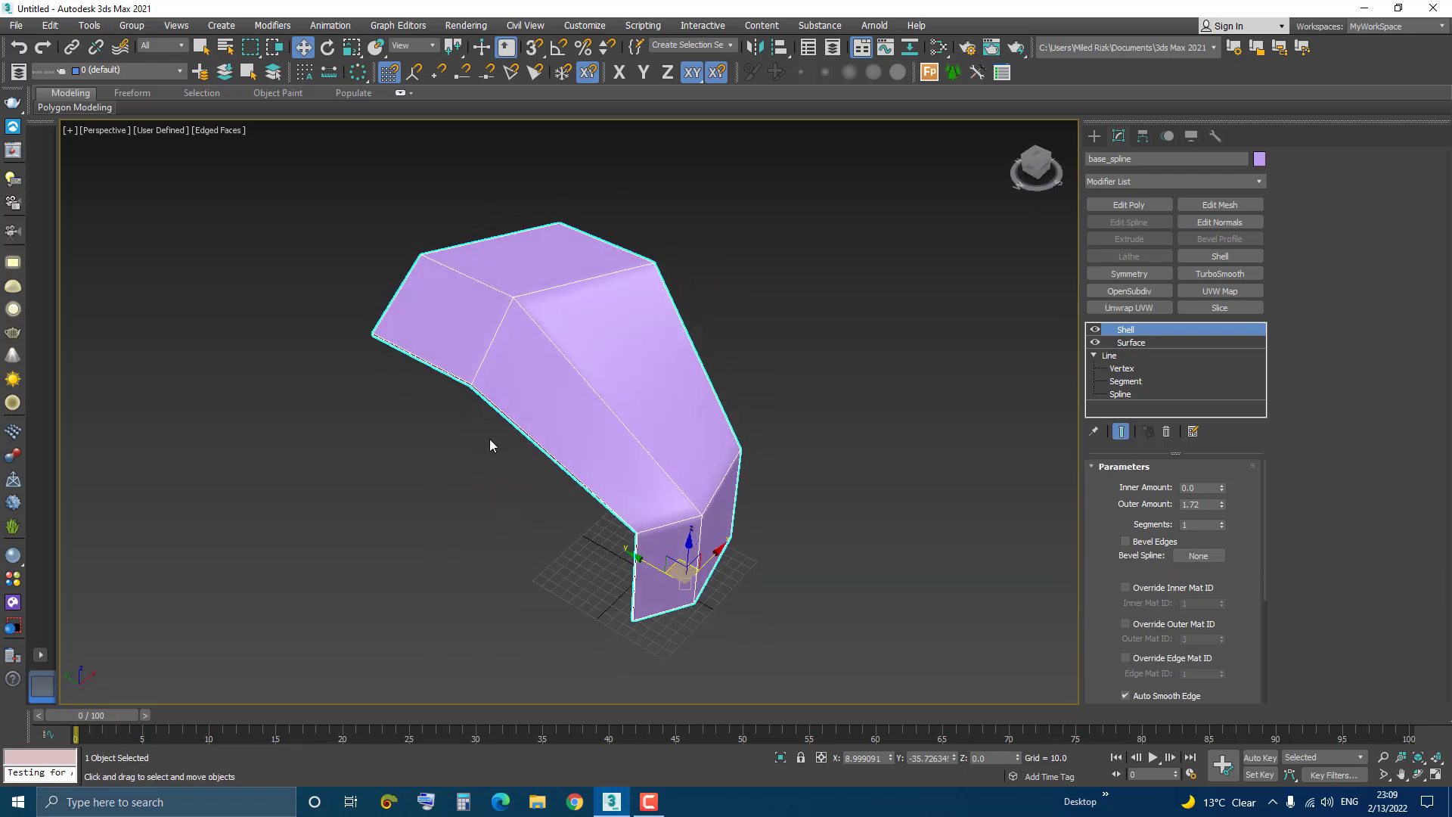